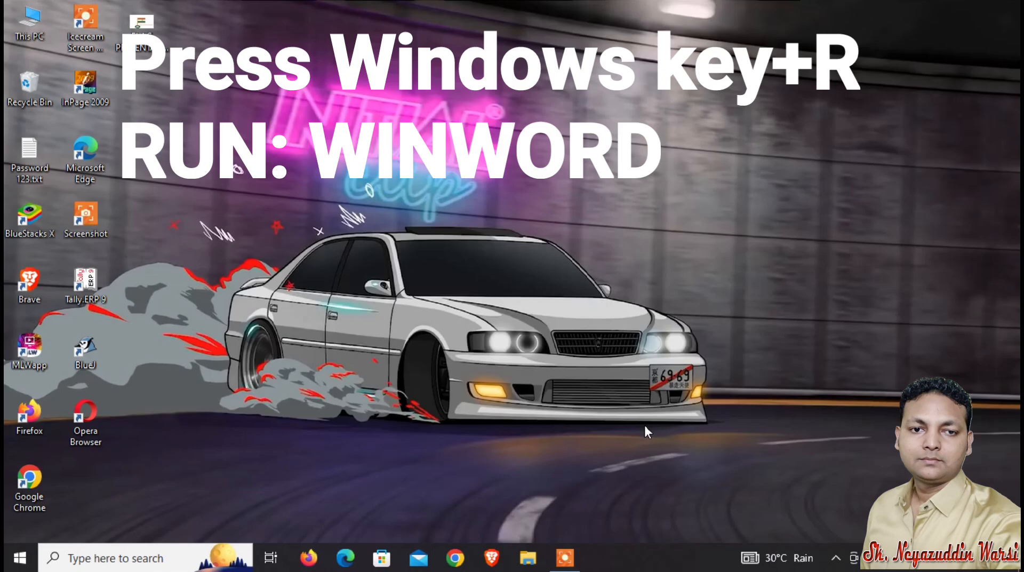
# Launch Word by running WINWORD and create a new blank document.
pyautogui.press('super+r')
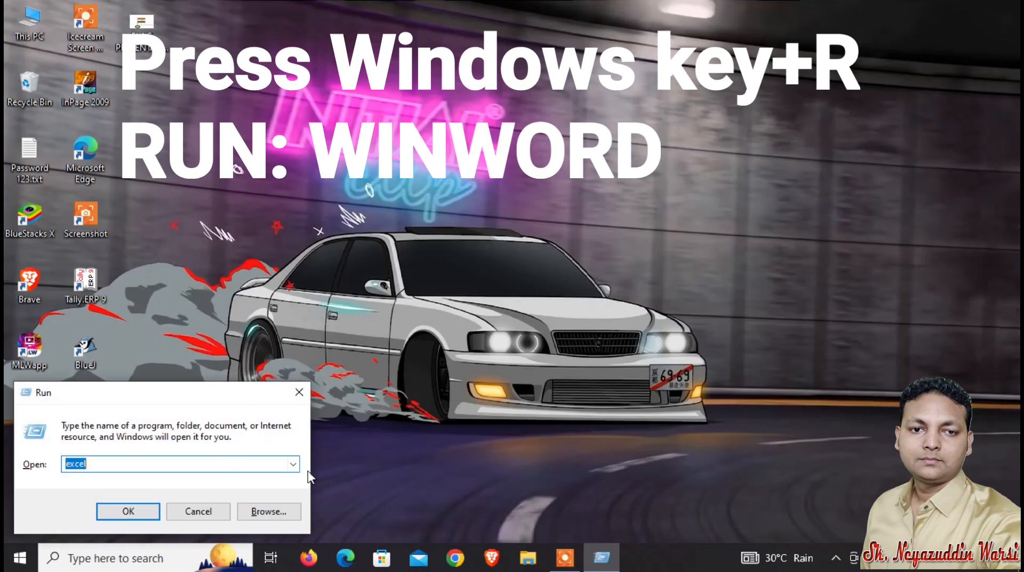
pyautogui.write('WIN')
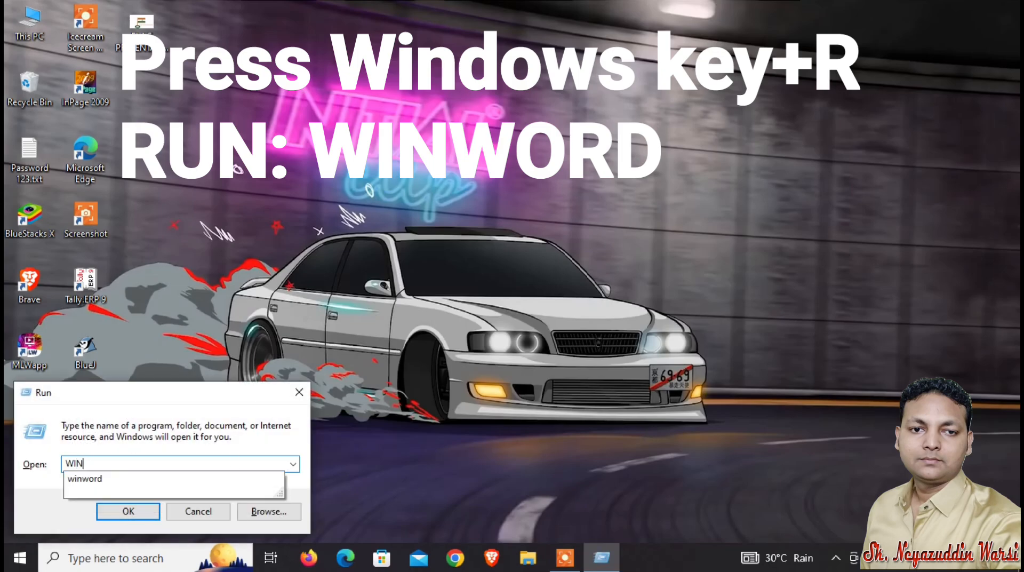
pyautogui.write('WORD')
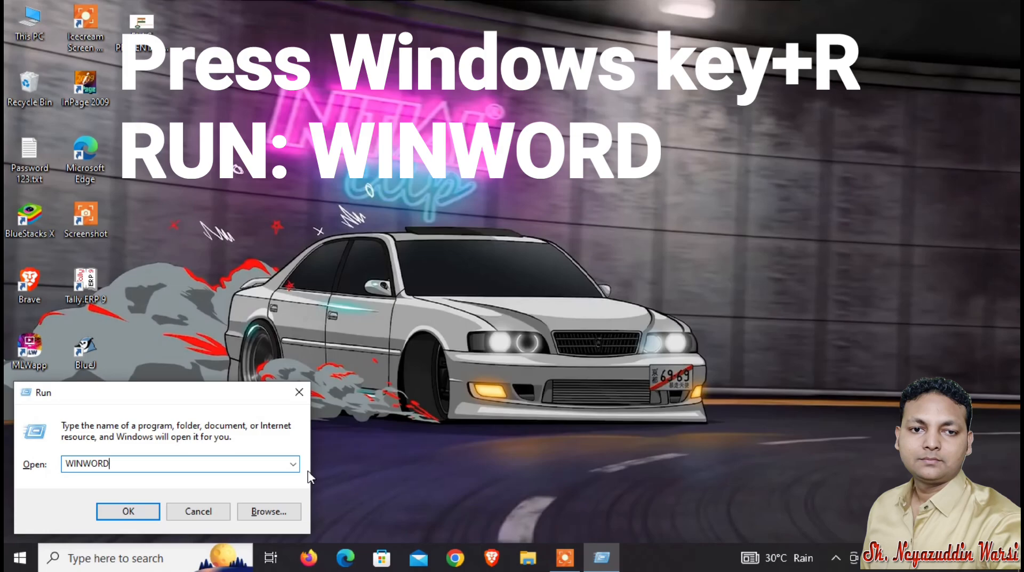
pyautogui.press('Return')
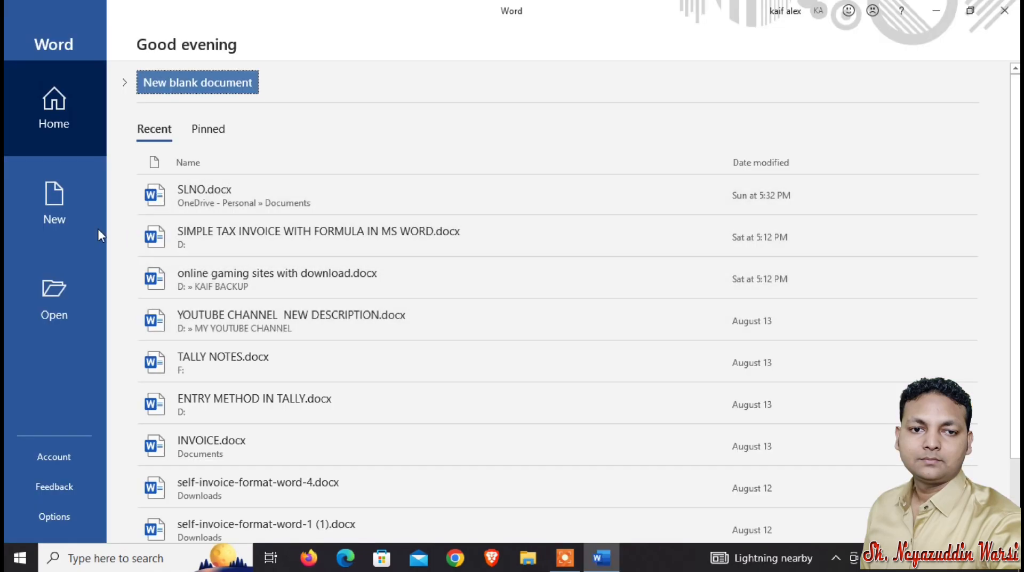
pyautogui.click(59, 212)
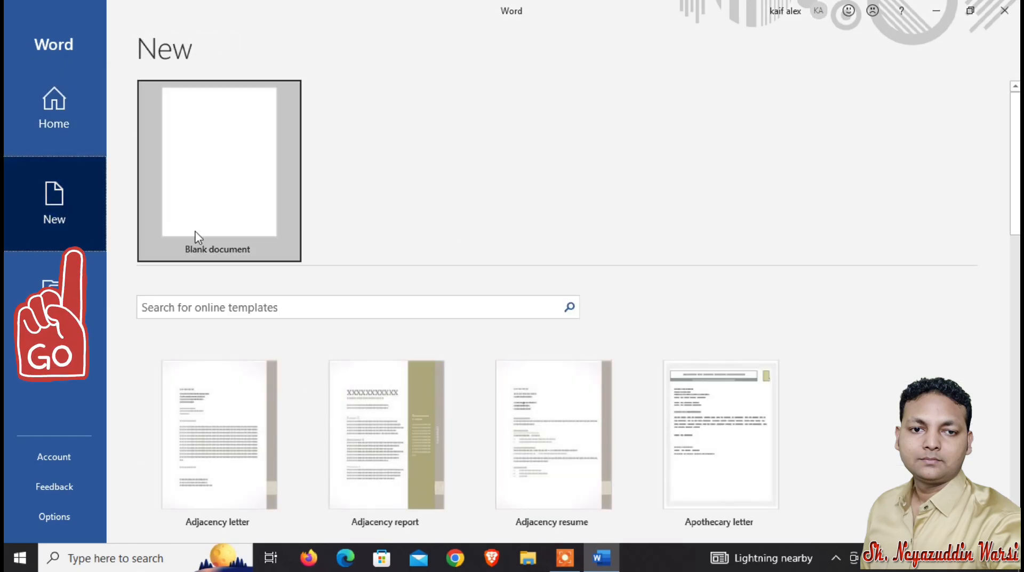
pyautogui.click(234, 182)
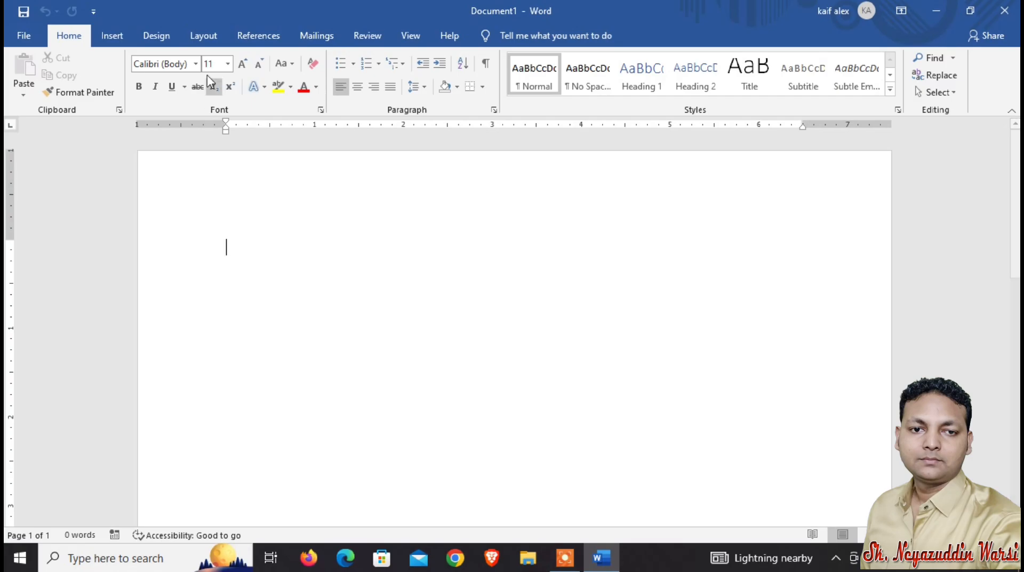
# Set the top, bottom, left and right page margins to 0.5 inches.
pyautogui.click(203, 36)
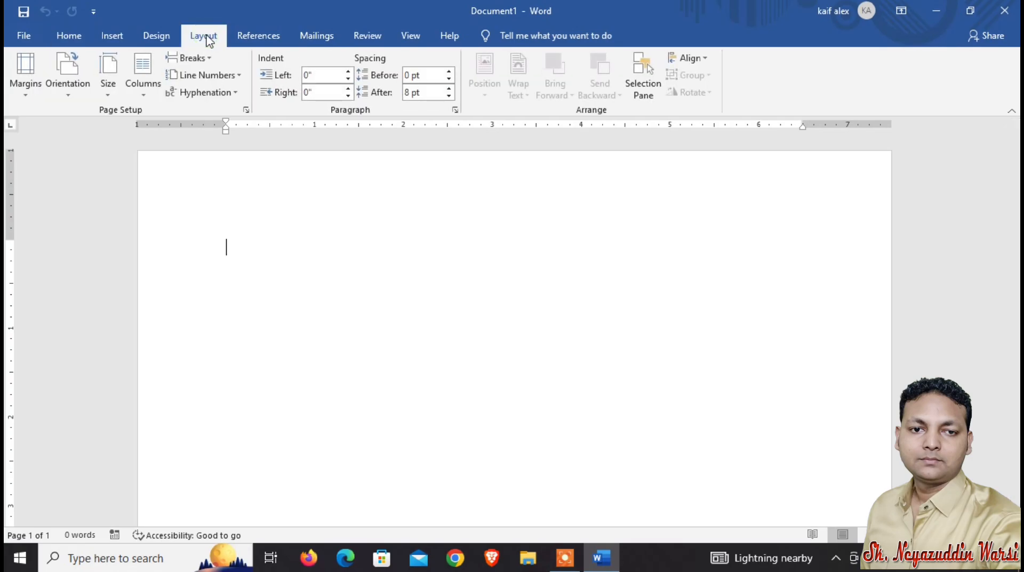
pyautogui.click(19, 96)
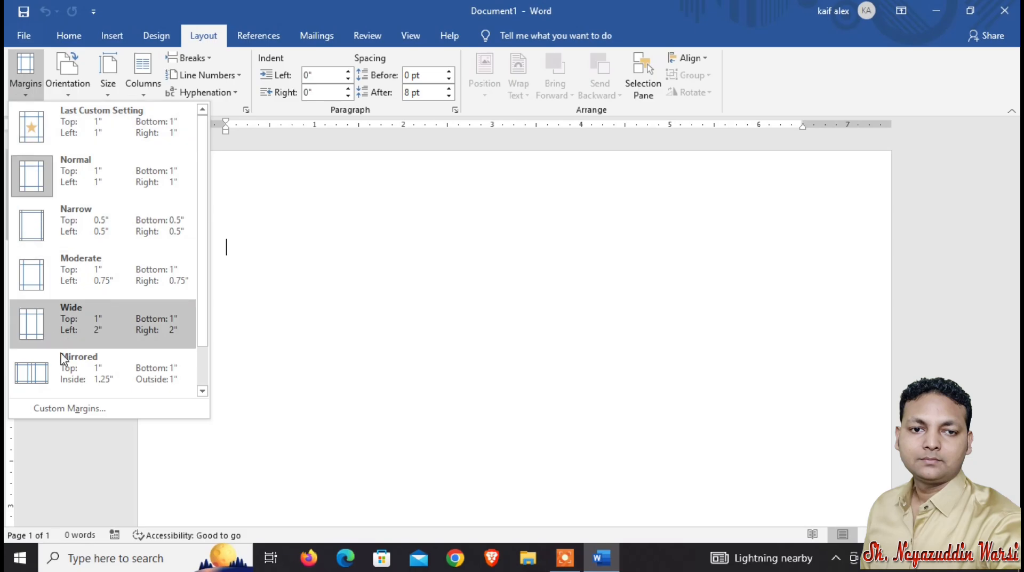
pyautogui.click(87, 410)
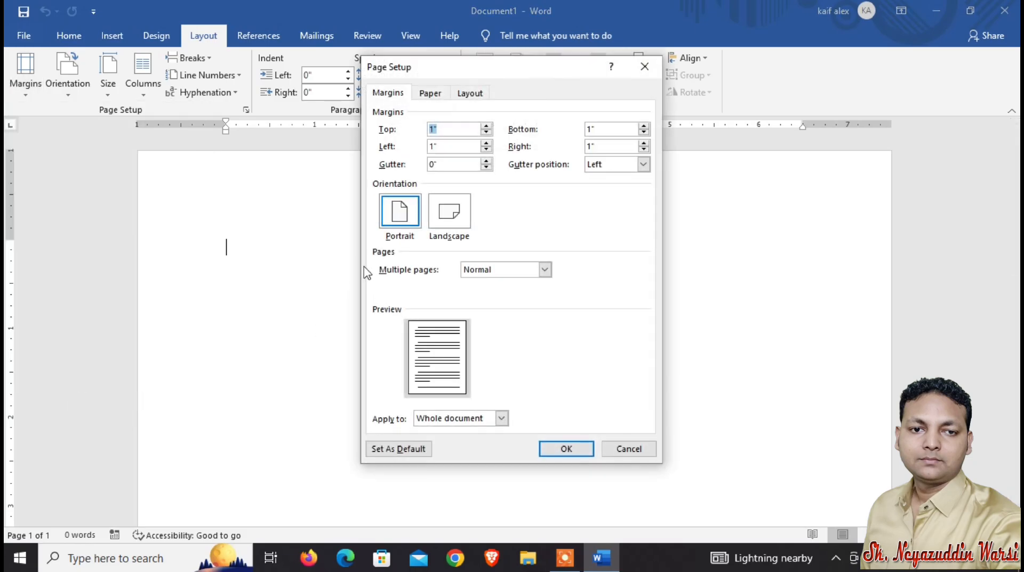
pyautogui.click(388, 94)
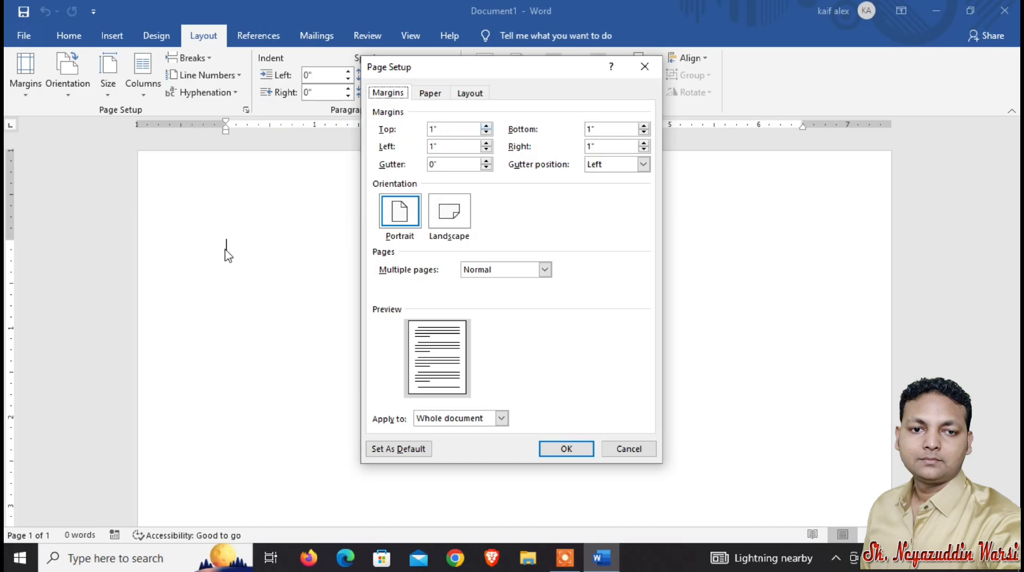
pyautogui.click(486, 132)
pyautogui.click(487, 132)
pyautogui.click(487, 132)
pyautogui.click(487, 132)
pyautogui.click(486, 133)
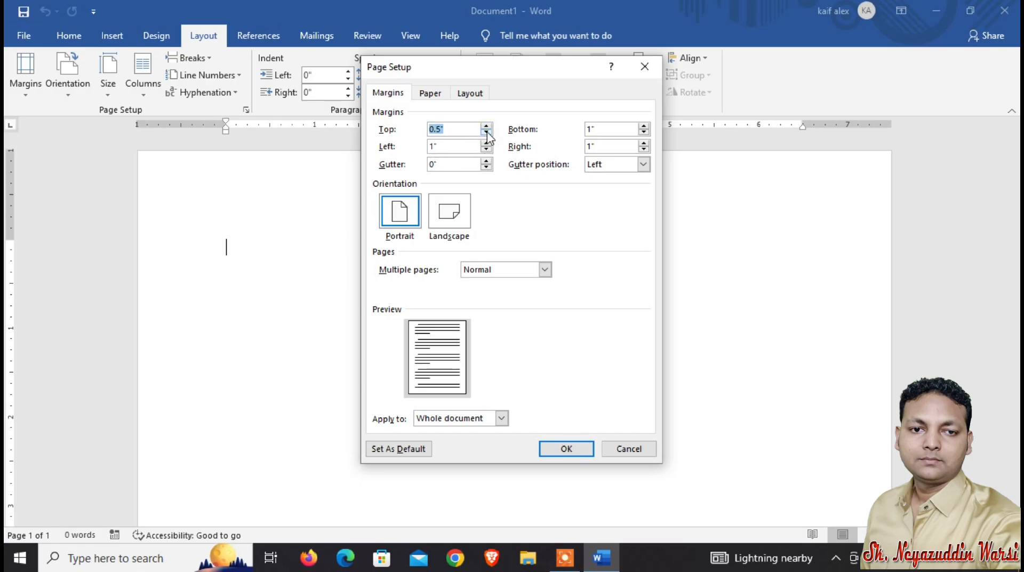
pyautogui.click(644, 133)
pyautogui.click(486, 150)
pyautogui.click(486, 150)
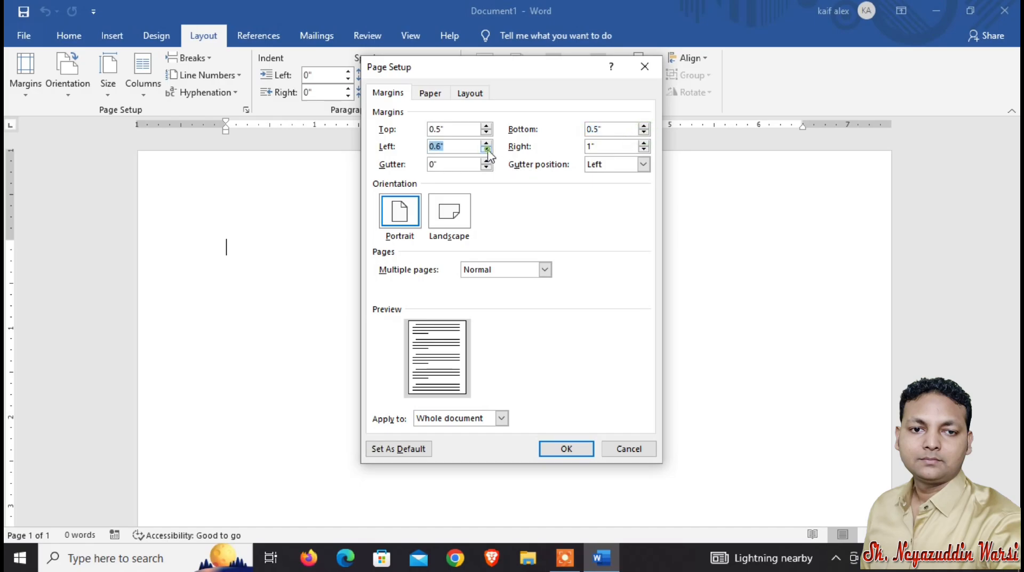
pyautogui.click(487, 150)
pyautogui.click(644, 150)
pyautogui.click(645, 149)
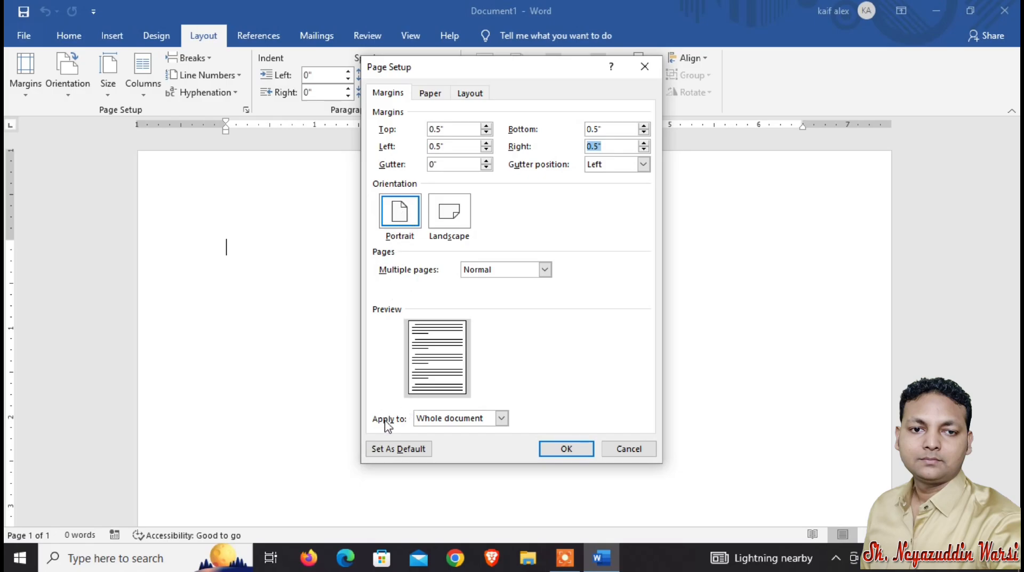
# Set the paper size to A4 and apply the page setup.
pyautogui.click(433, 94)
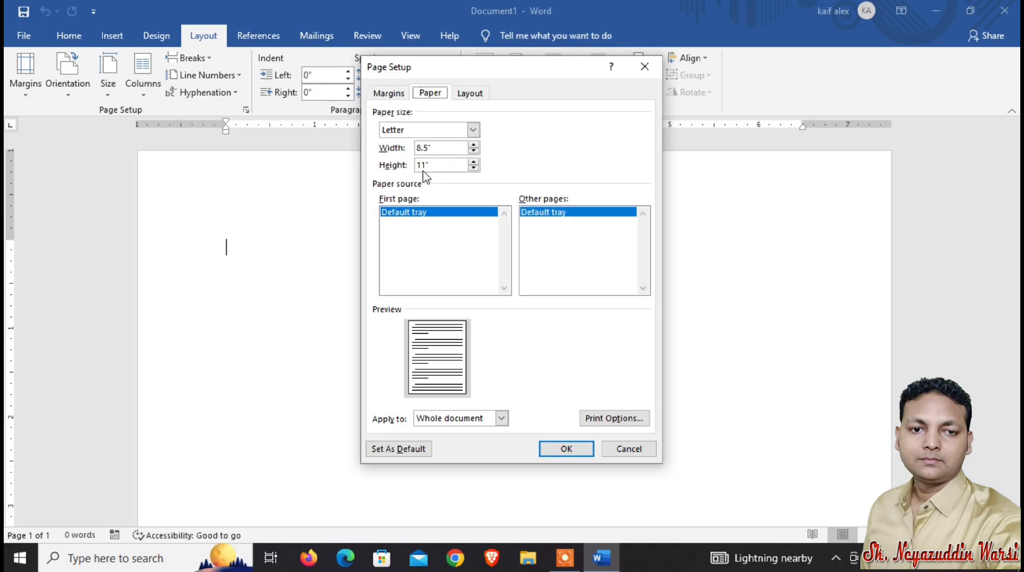
pyautogui.click(473, 129)
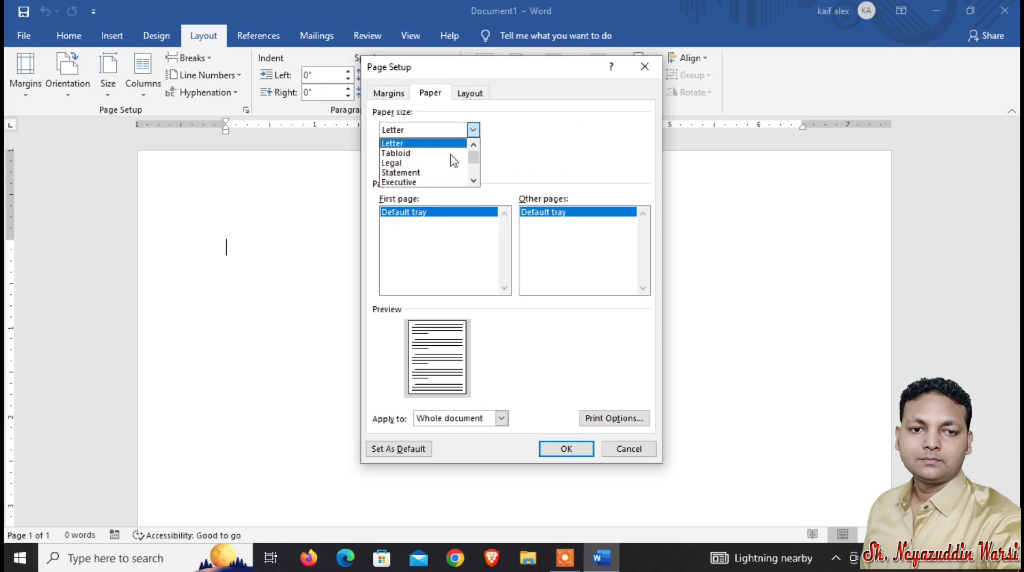
pyautogui.scroll(-1, 448, 171)
pyautogui.click(435, 172)
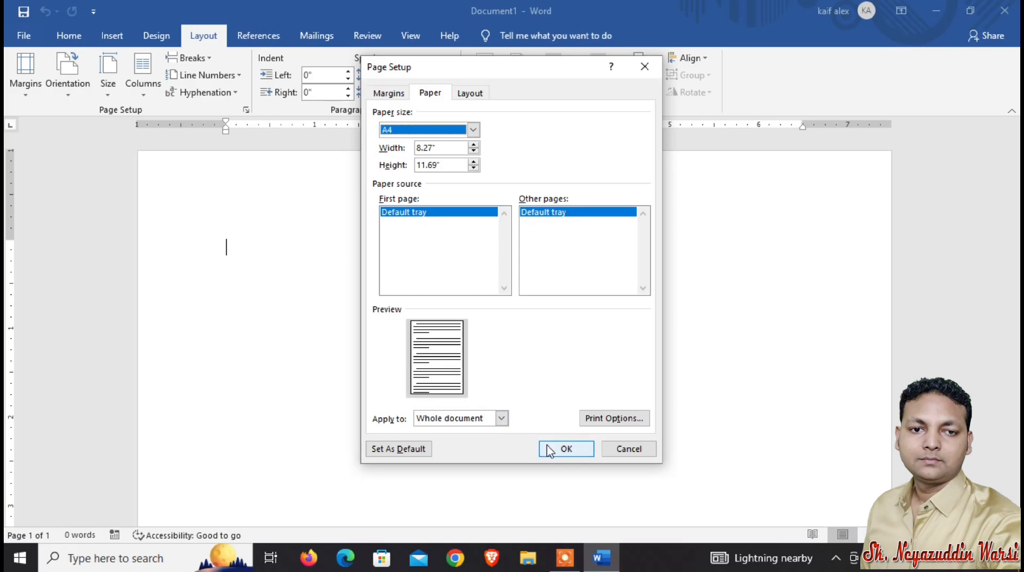
pyautogui.click(565, 448)
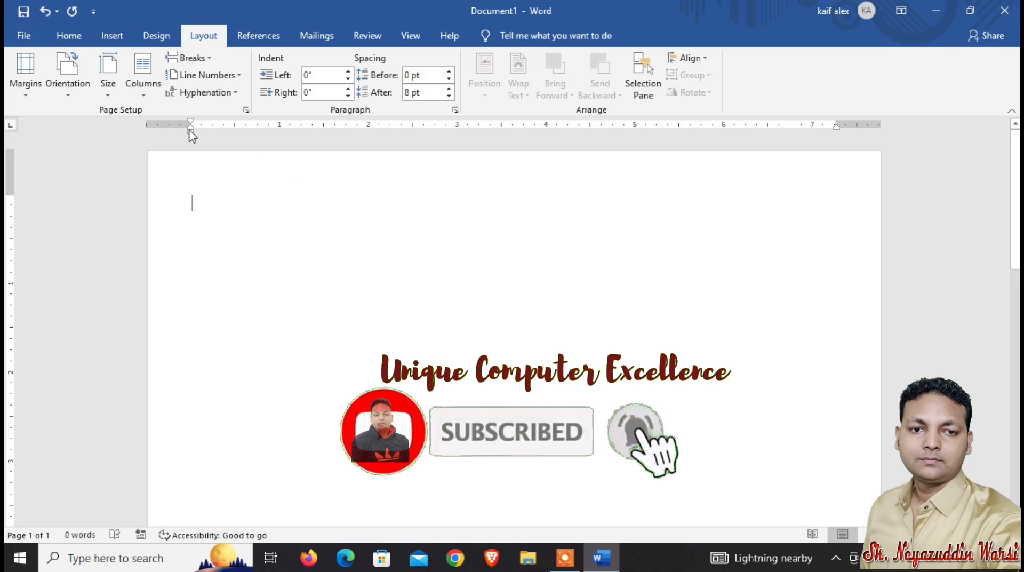
# Center the first line and enter the heading CURRICULAM VITAE.
pyautogui.click(70, 35)
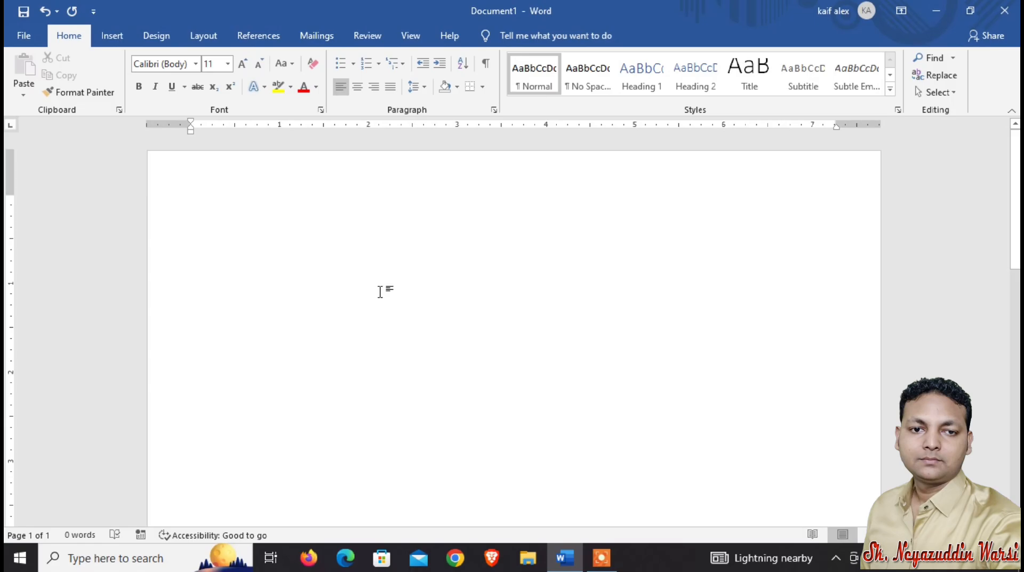
pyautogui.hotkey('ctrl', 'e')
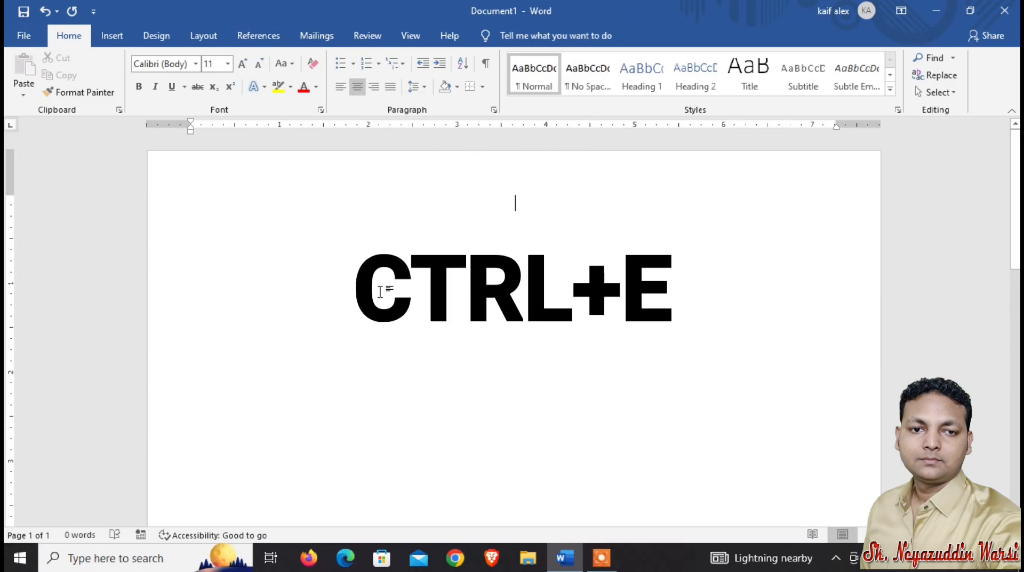
pyautogui.write('CURRI')
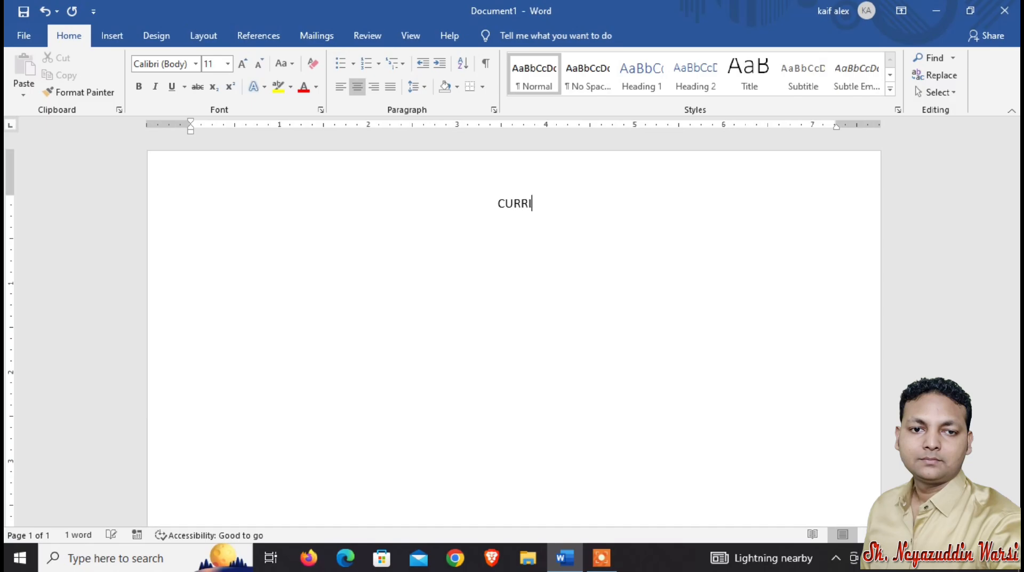
pyautogui.write('CULAM ')
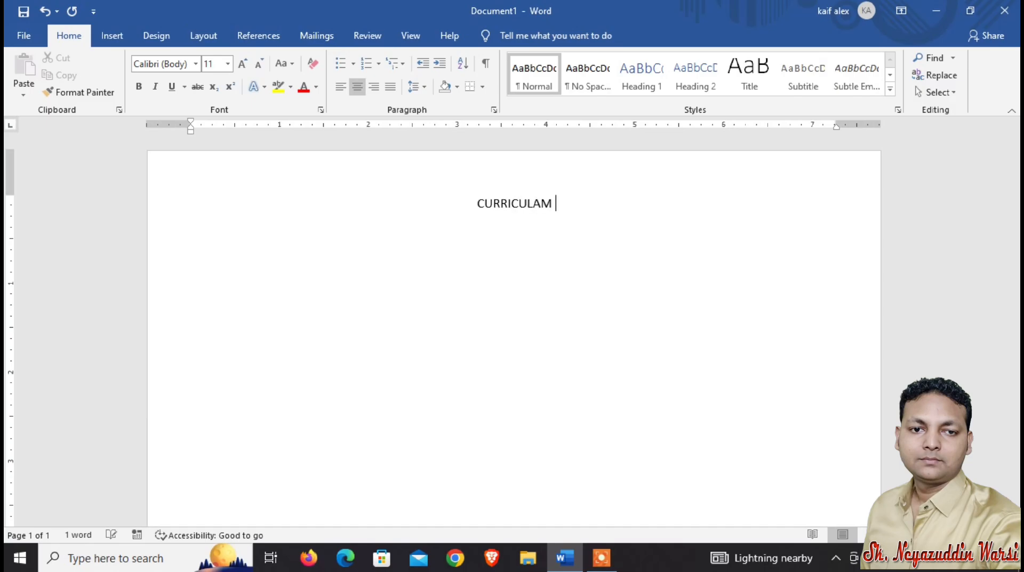
pyautogui.write('VITA')
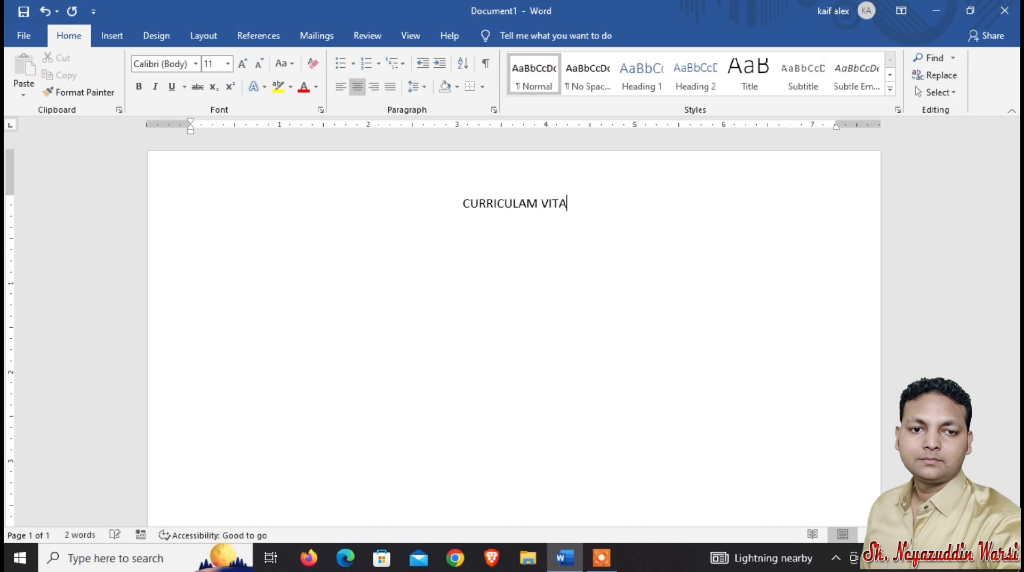
pyautogui.write('E')
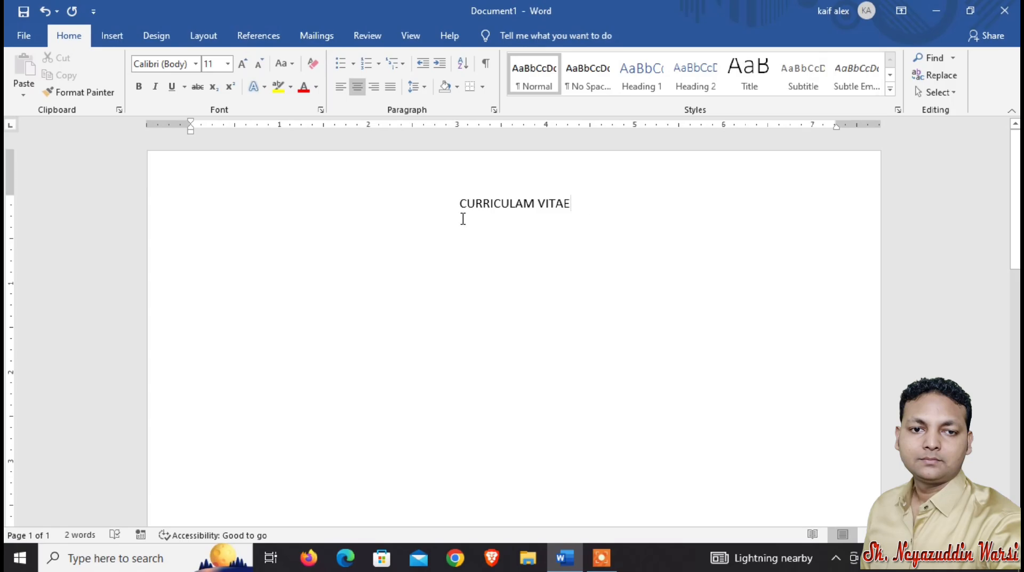
# Format the heading as 16 pt, bold and underlined.
pyautogui.moveTo(463, 219); pyautogui.dragTo(450, 213)
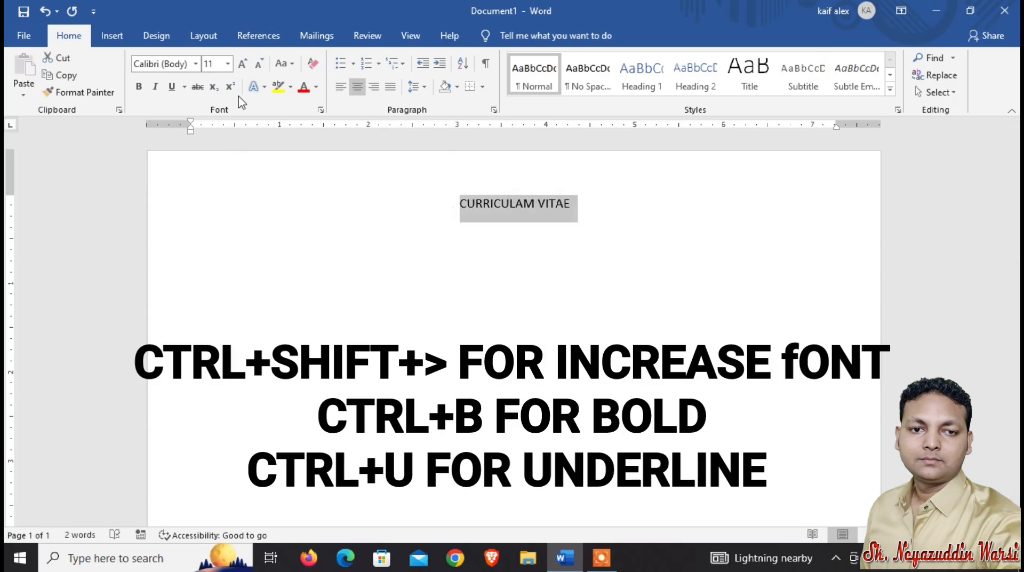
pyautogui.click(243, 64)
pyautogui.click(242, 64)
pyautogui.click(243, 64)
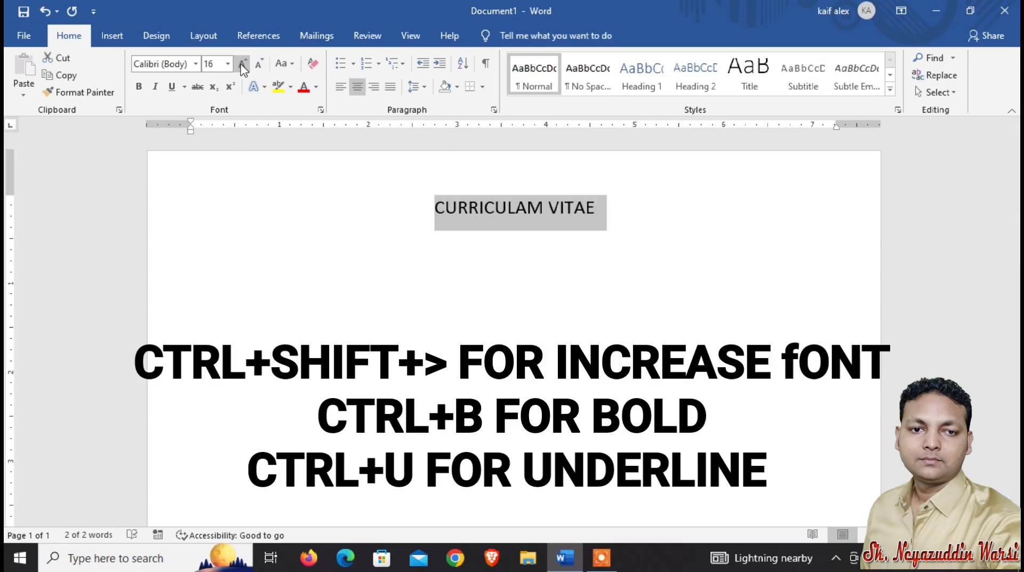
pyautogui.click(139, 86)
pyautogui.click(172, 86)
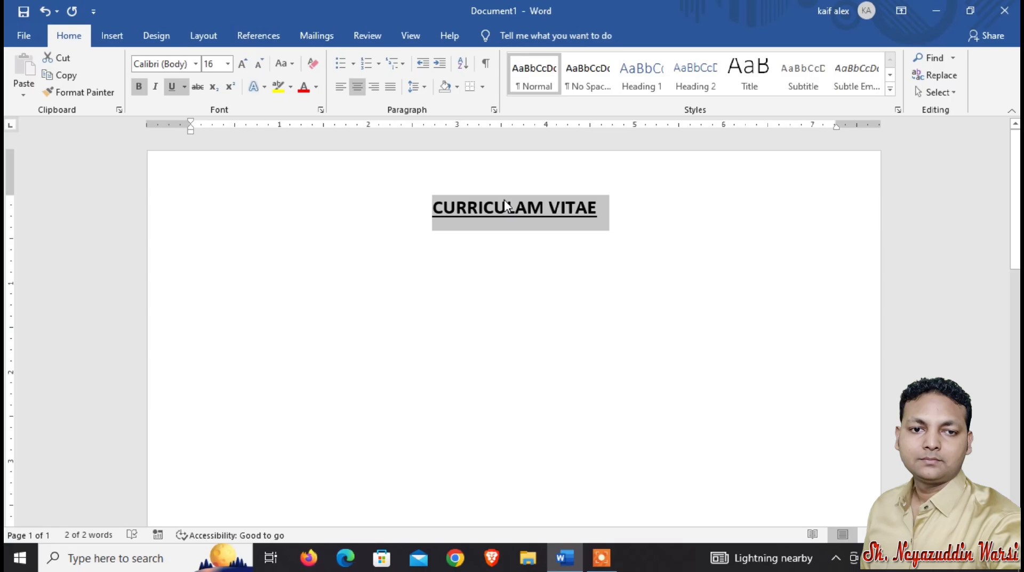
# Try enlarging the heading font by two steps and reduce it back by two steps.
pyautogui.hotkey('ctrl', 'shift', '.')
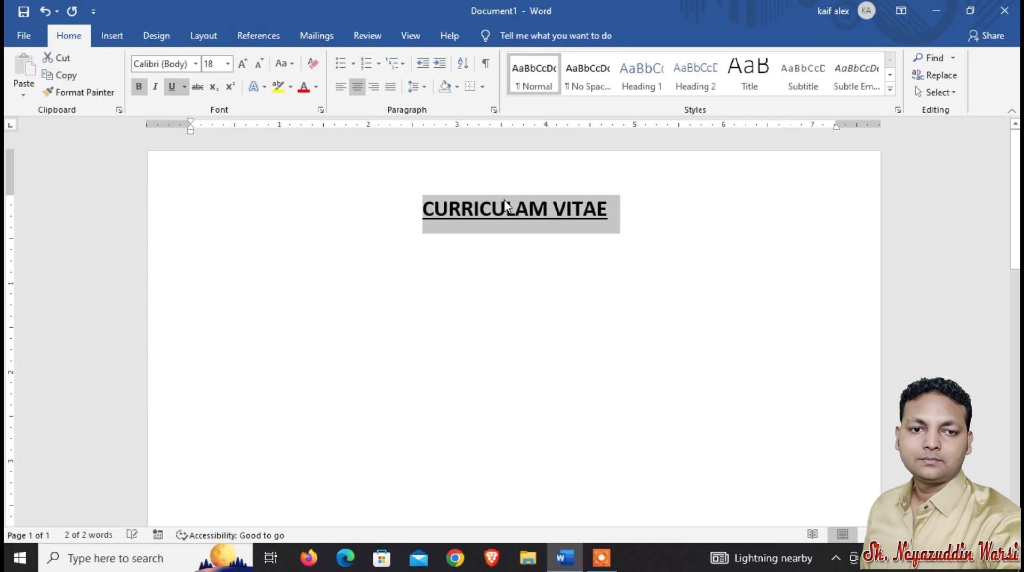
pyautogui.hotkey('ctrl', 'shift', '.')
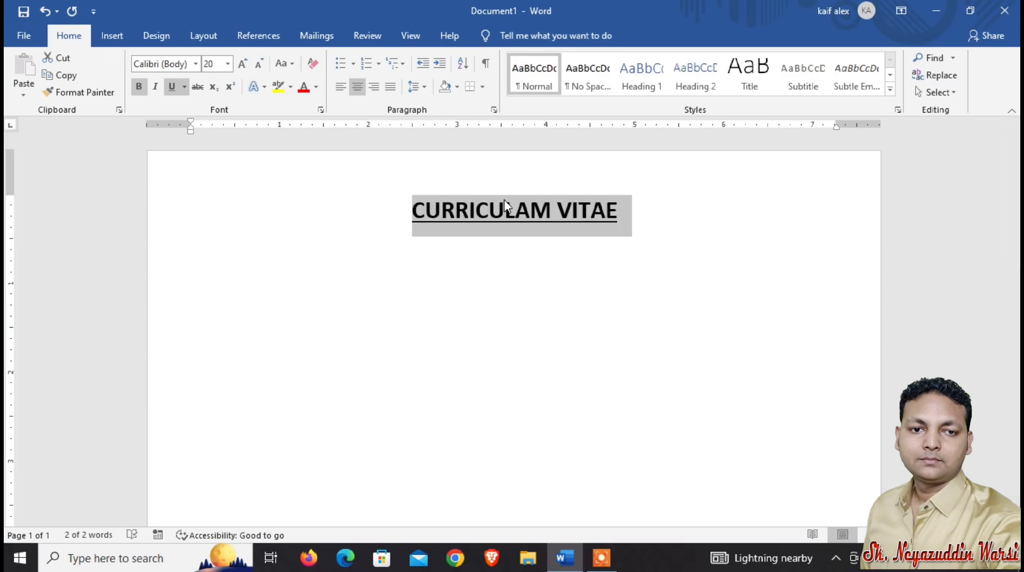
pyautogui.hotkey('ctrl', 'shift', ',')
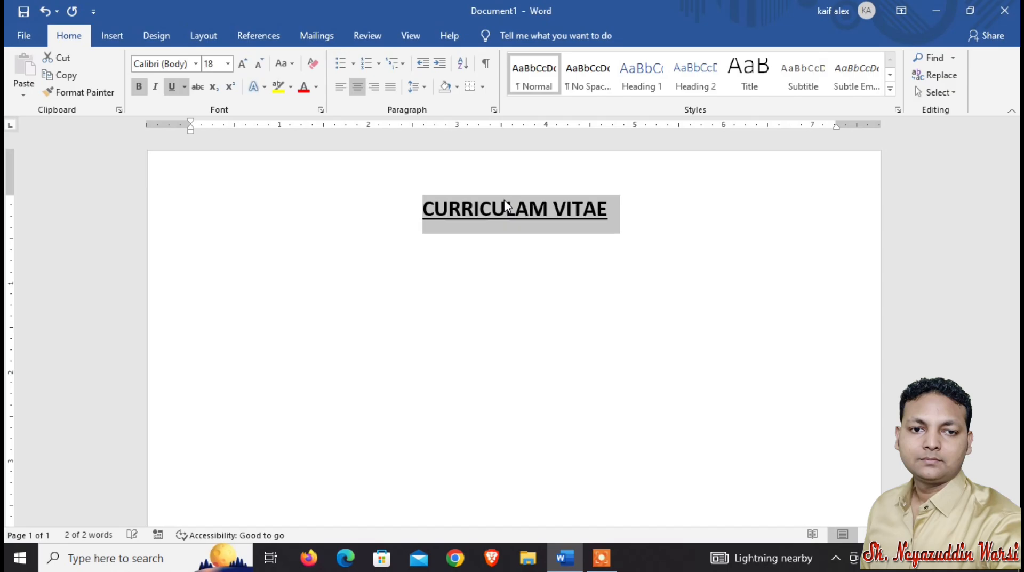
pyautogui.hotkey('ctrl', 'shift', ',')
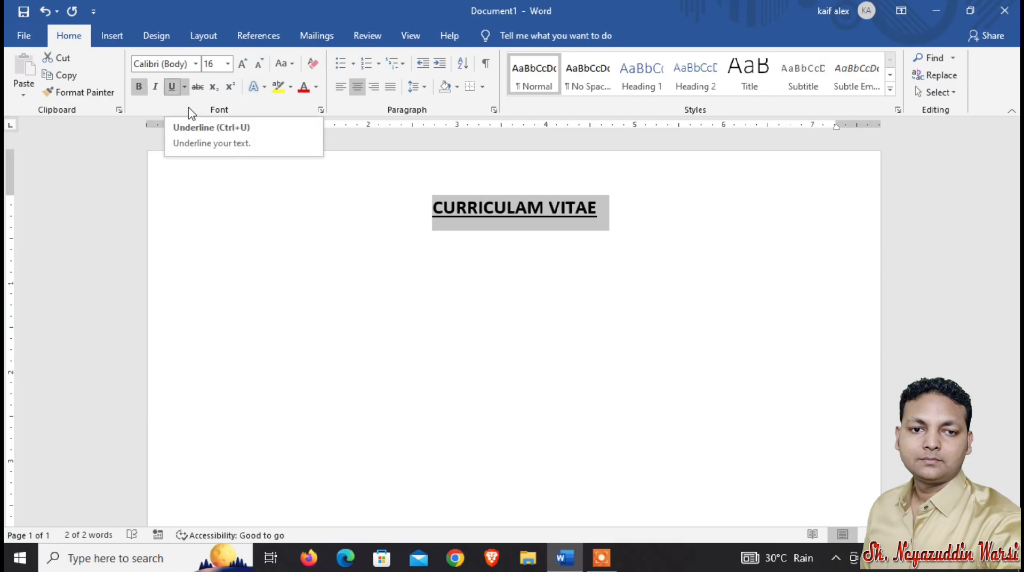
# Start a new left-aligned line below the heading and enter the subheading PERSONAL DETAILS.
pyautogui.click(623, 208)
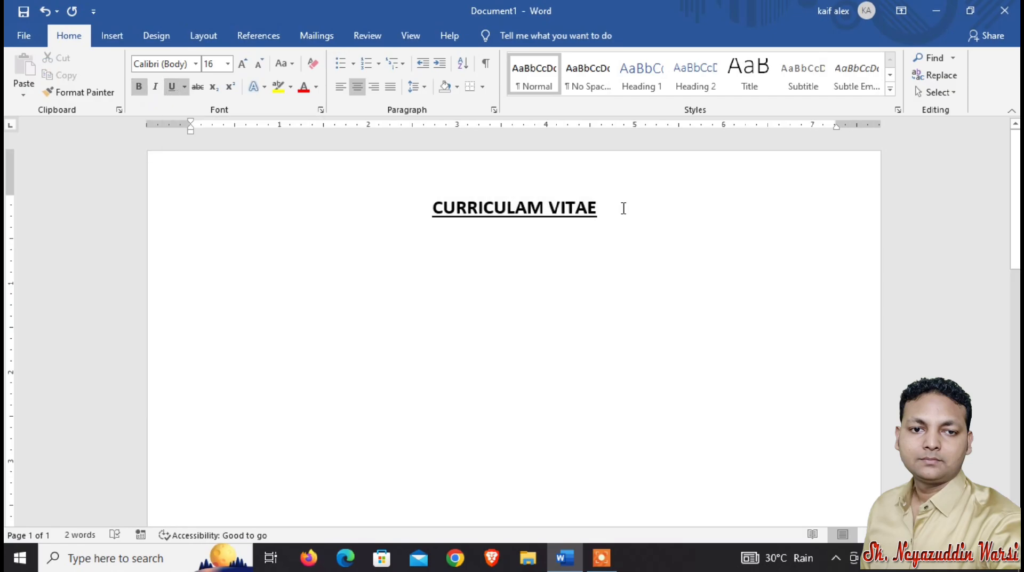
pyautogui.press('Return')
pyautogui.hotkey('ctrl', 'l')
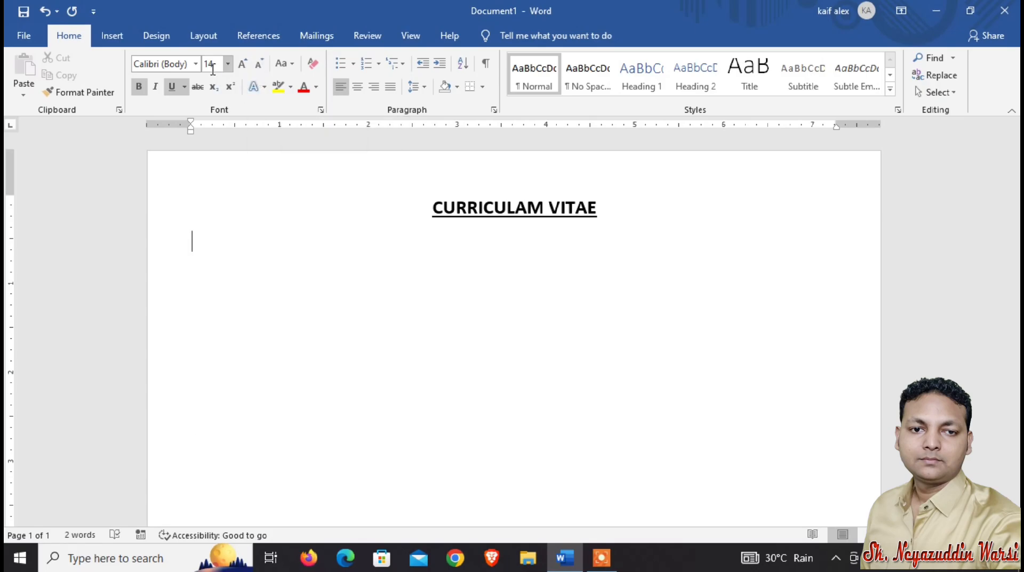
pyautogui.write('P')
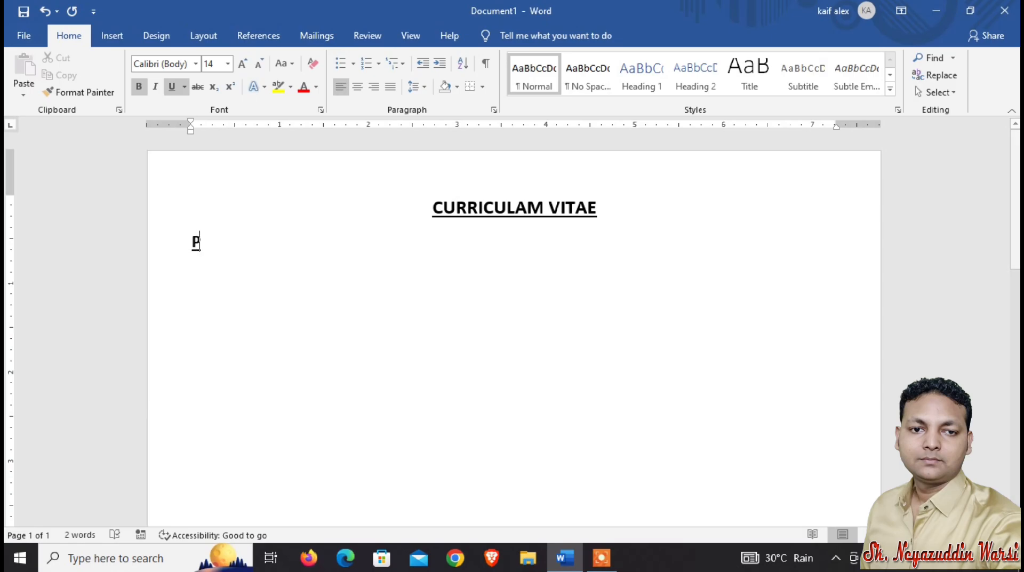
pyautogui.write('ERSONALDET')
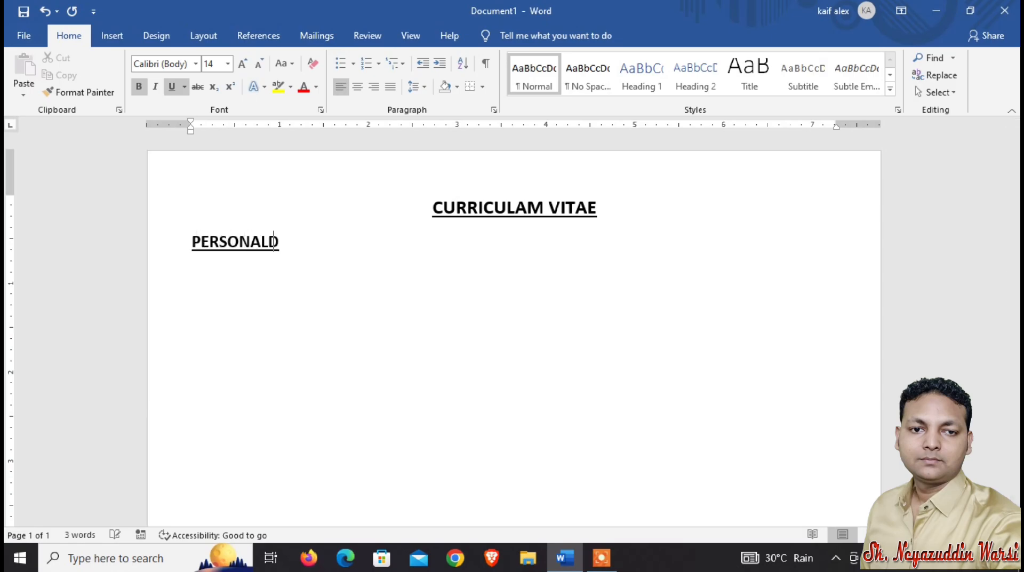
pyautogui.press('BackSpace')
pyautogui.press('BackSpace')
pyautogui.press('BackSpace')
pyautogui.write('DETAILS:')
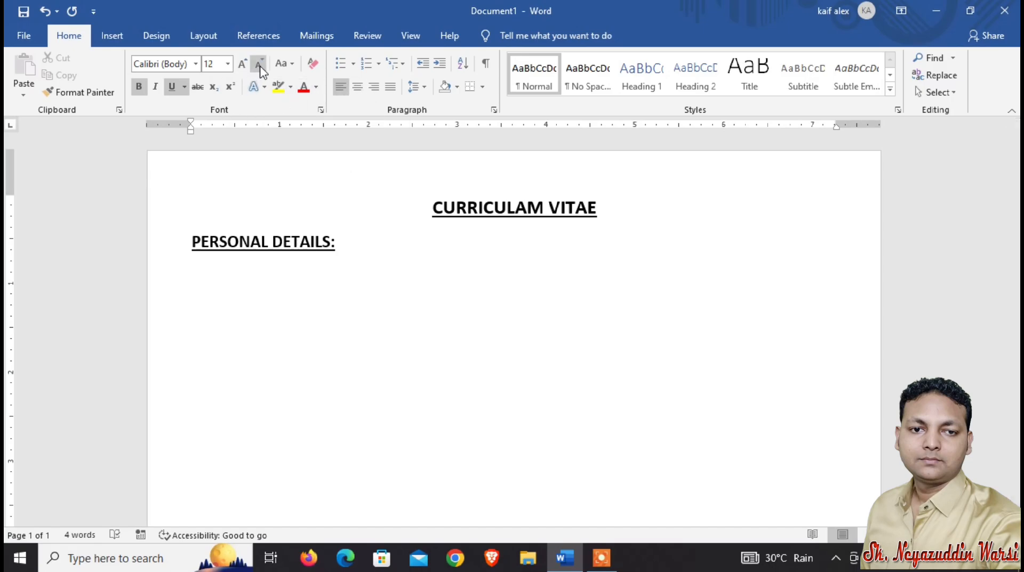
# Turn off underlining on the new line and start a list with arrow bullets.
pyautogui.click(172, 90)
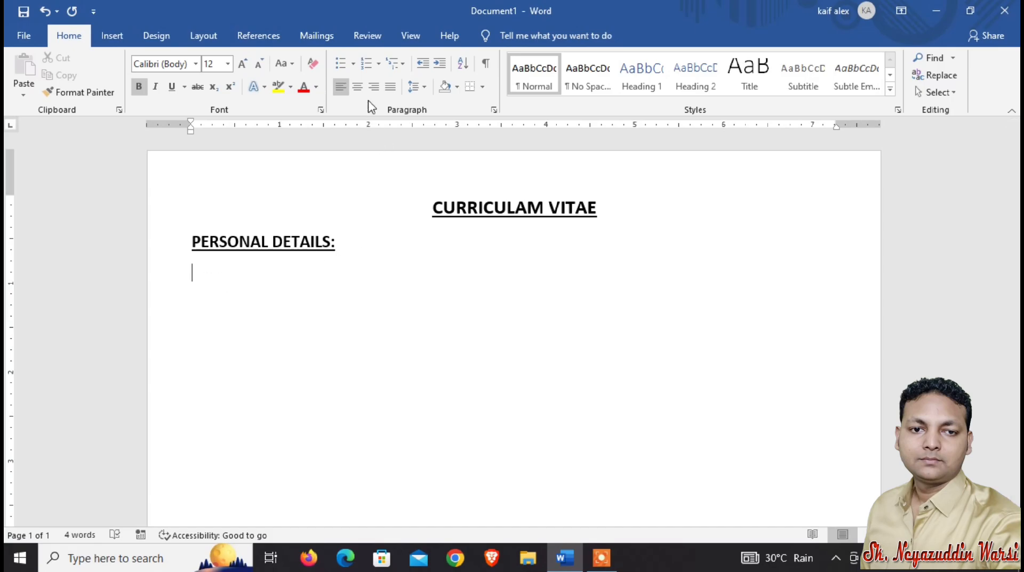
pyautogui.click(353, 65)
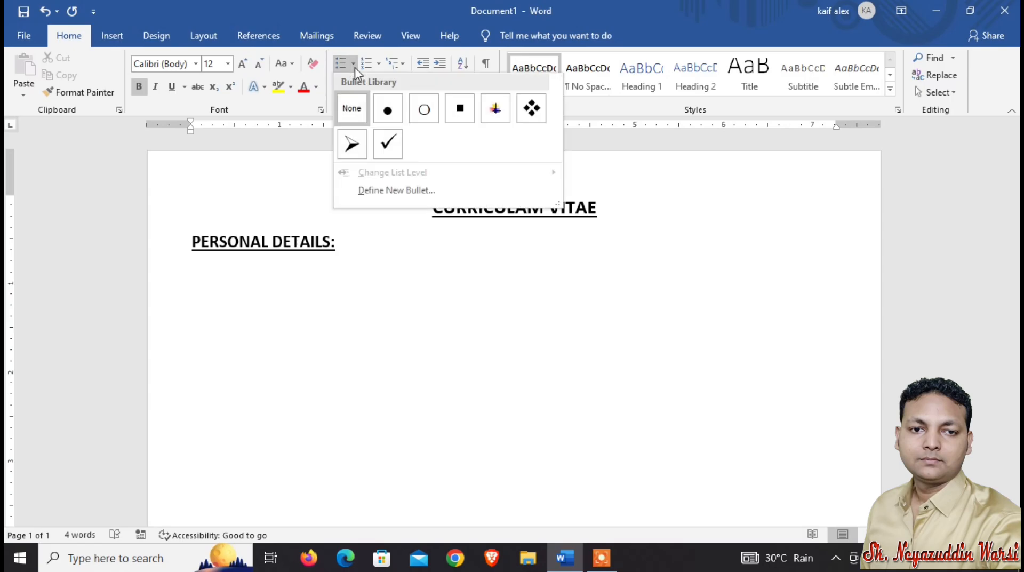
pyautogui.click(355, 142)
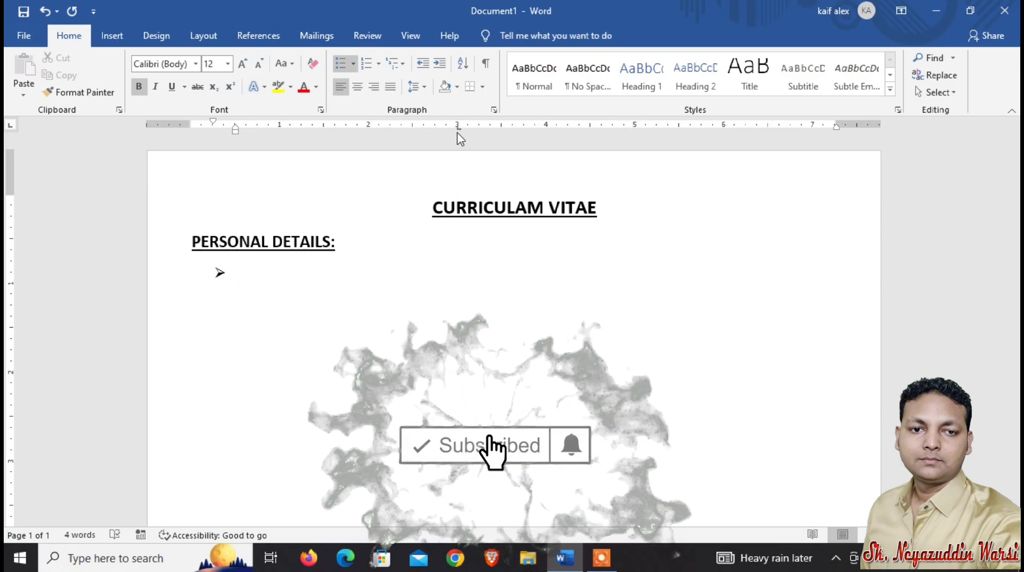
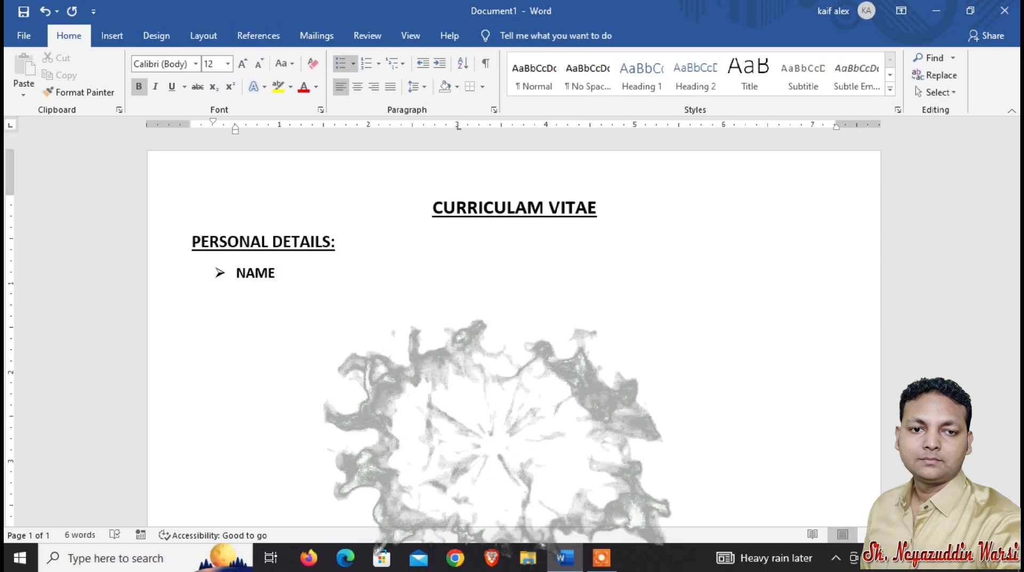
# Add a NAME bullet followed by a tab, a colon and the person's full name.
pyautogui.press('Tab')
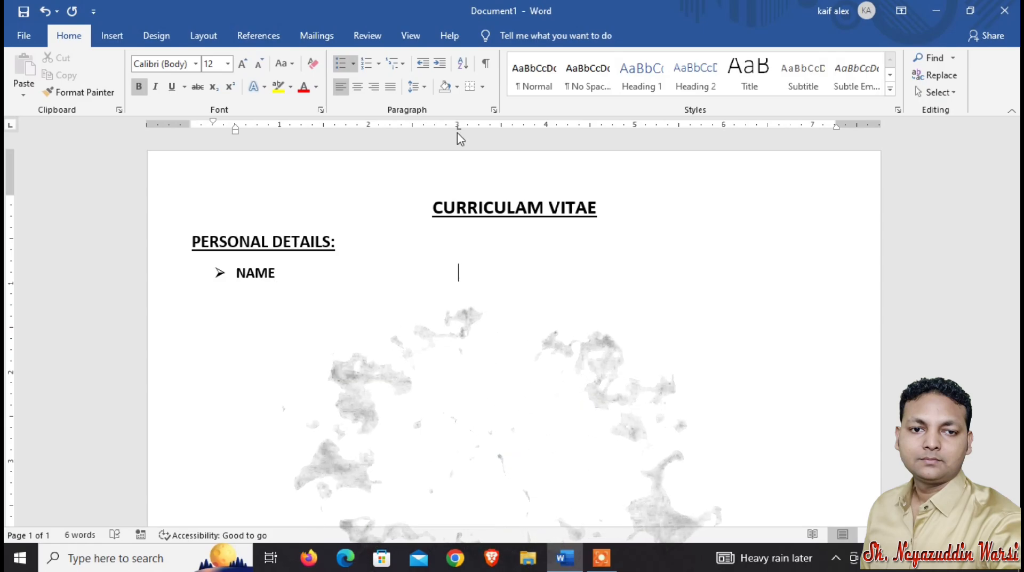
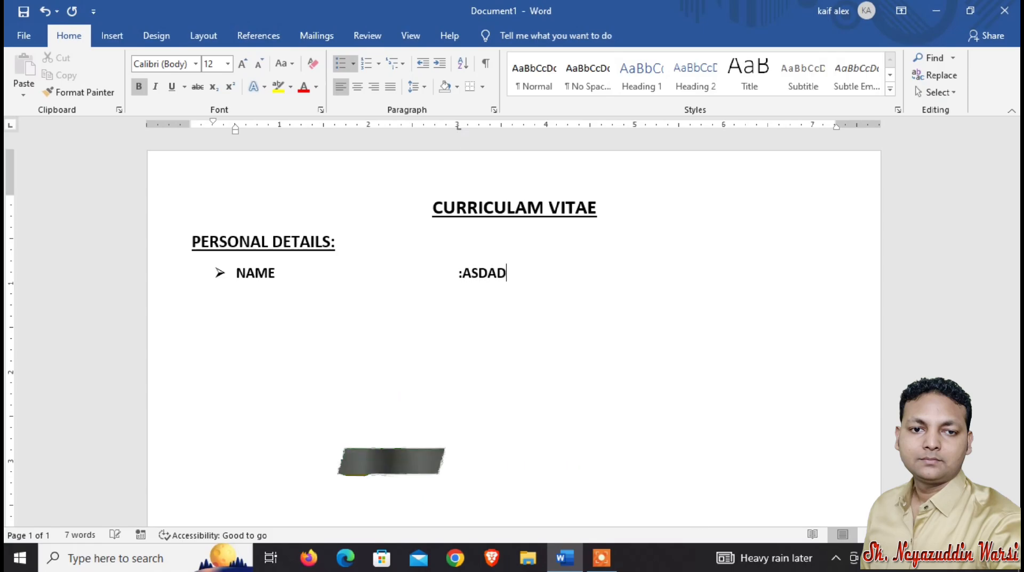
pyautogui.press('BackSpace')
pyautogui.press('BackSpace')
pyautogui.press('BackSpace')
pyautogui.press('BackSpace')
pyautogui.press('BackSpace')
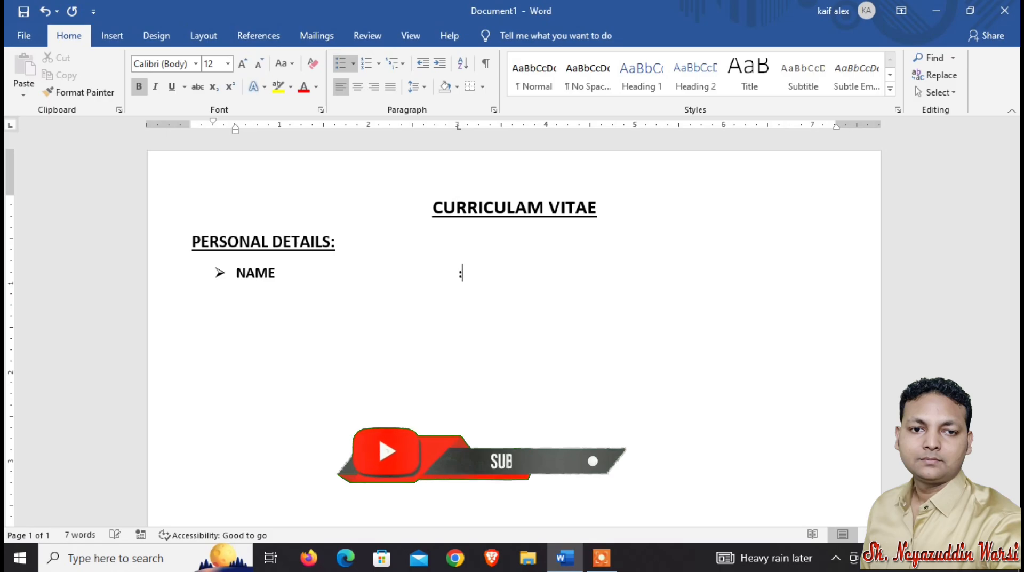
pyautogui.press('BackSpace')
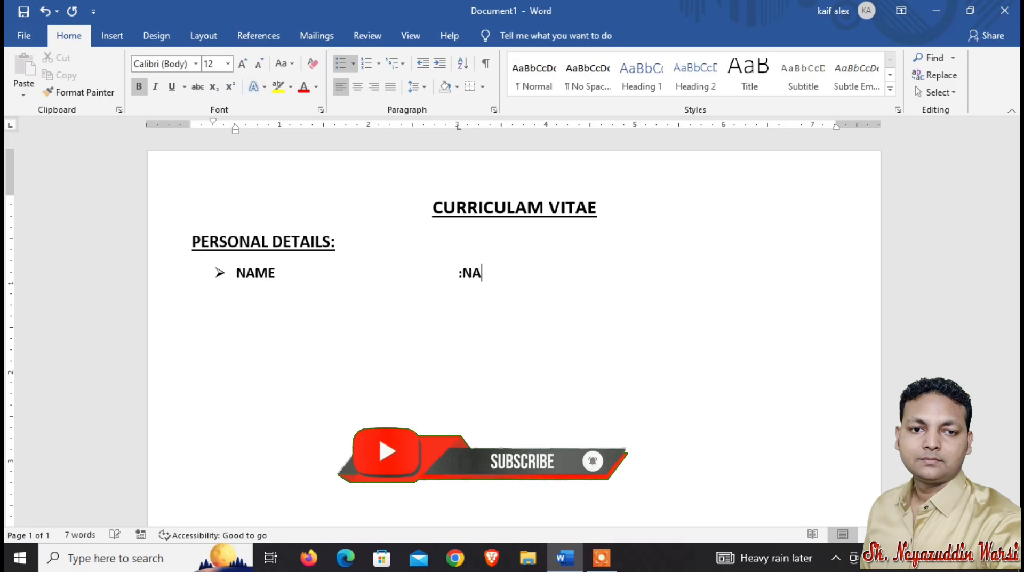
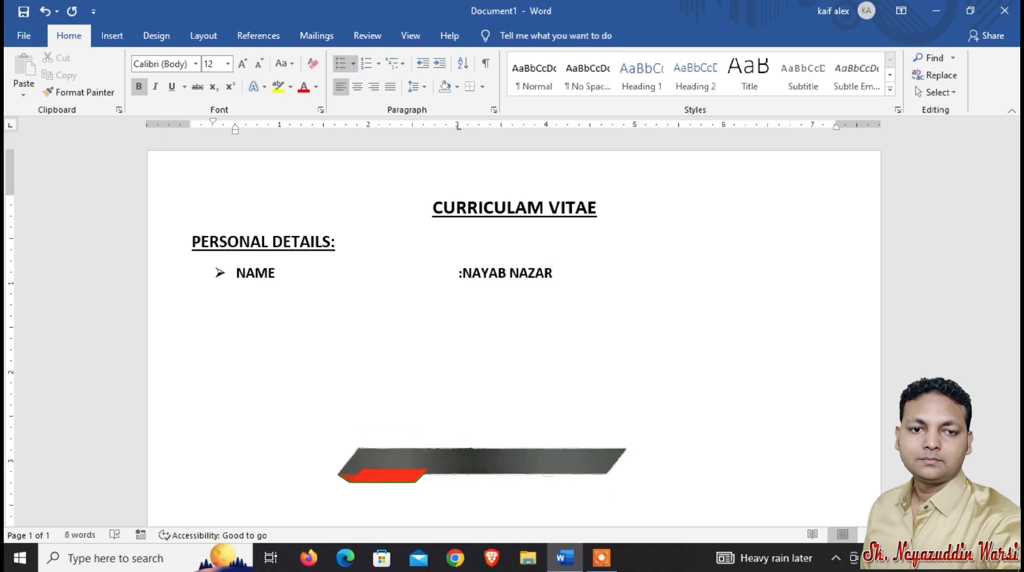
pyautogui.press('Return')
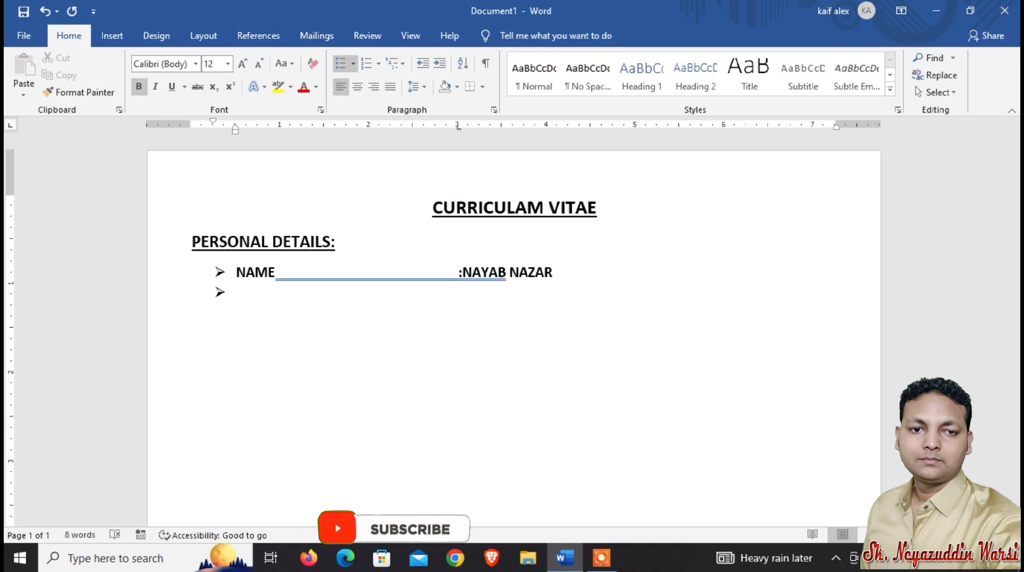
# Add a FATHER'S NAME bullet followed by a tab, a colon and the father's name.
pyautogui.write('FATHER')
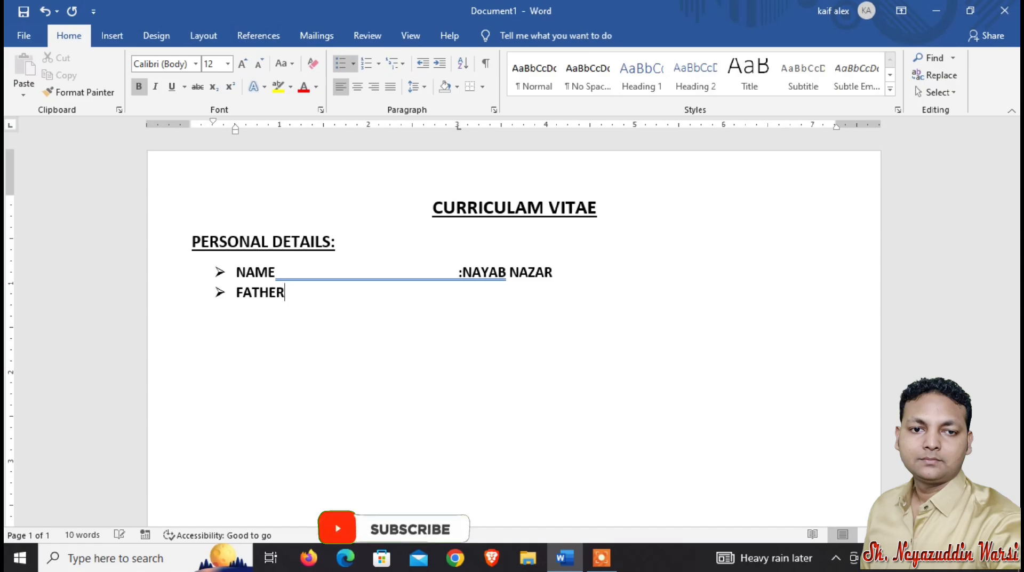
pyautogui.write("'S NAME")
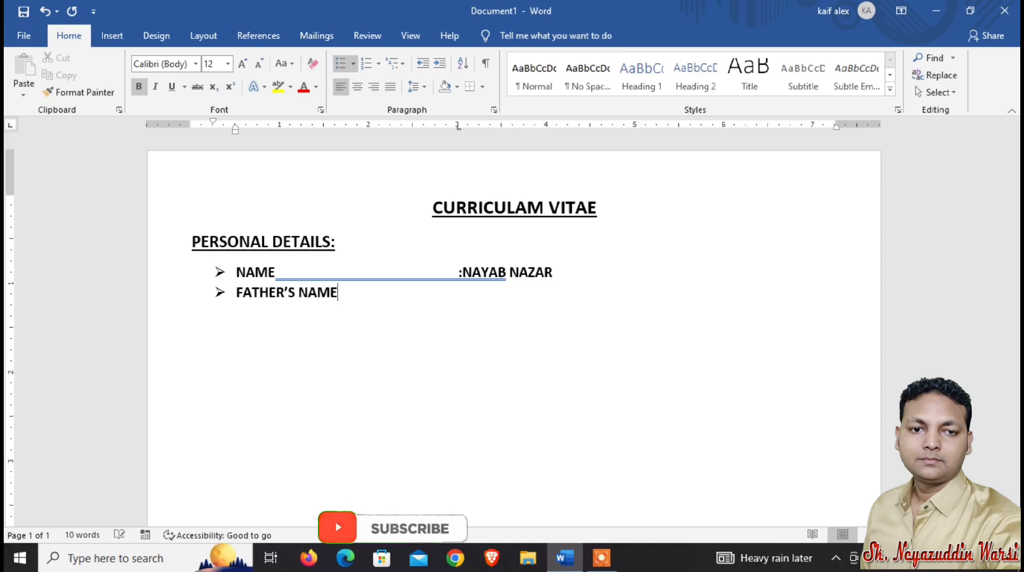
pyautogui.press('Tab')
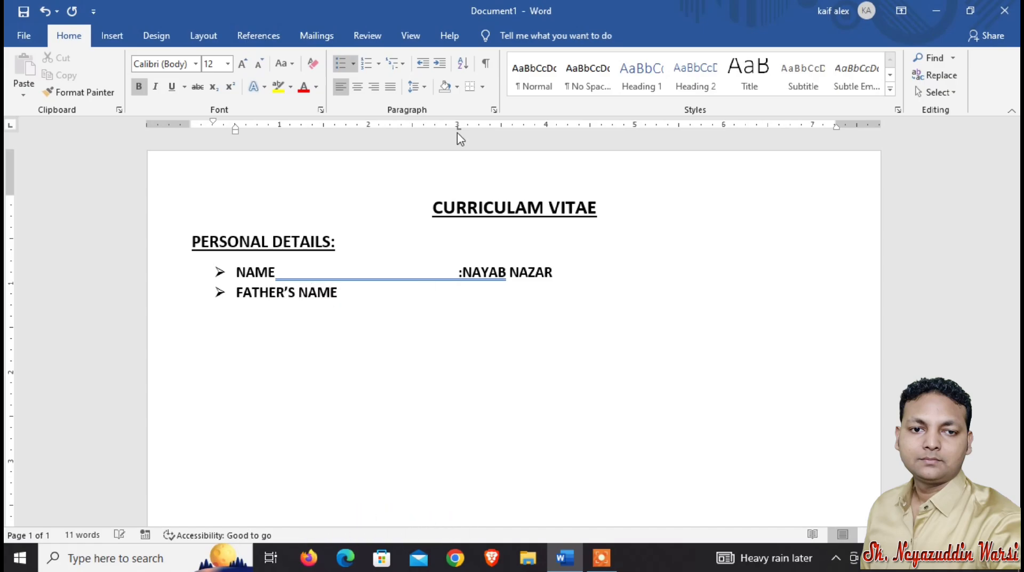
pyautogui.write(':NEYAZUDDIN')
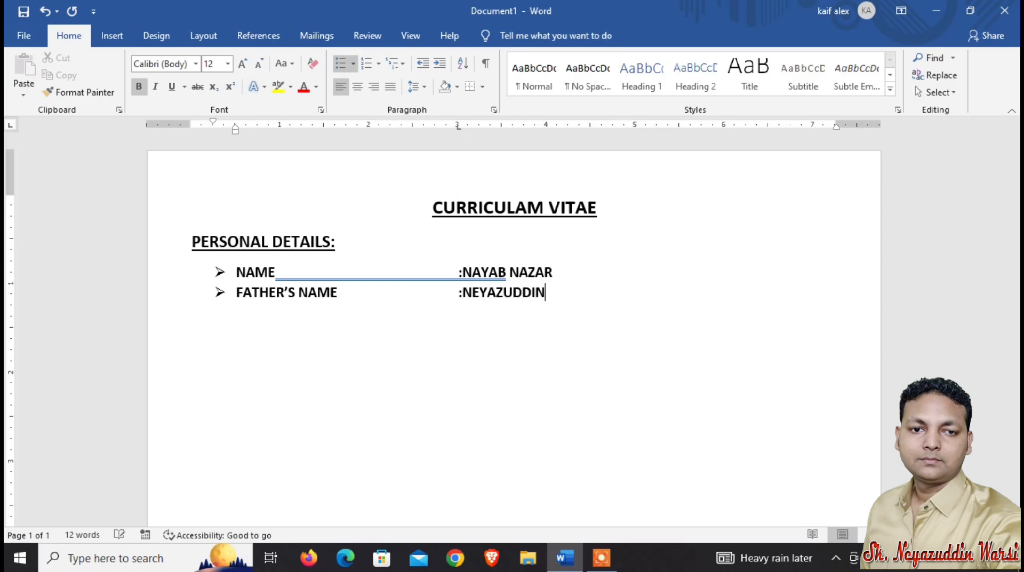
pyautogui.press('Return')
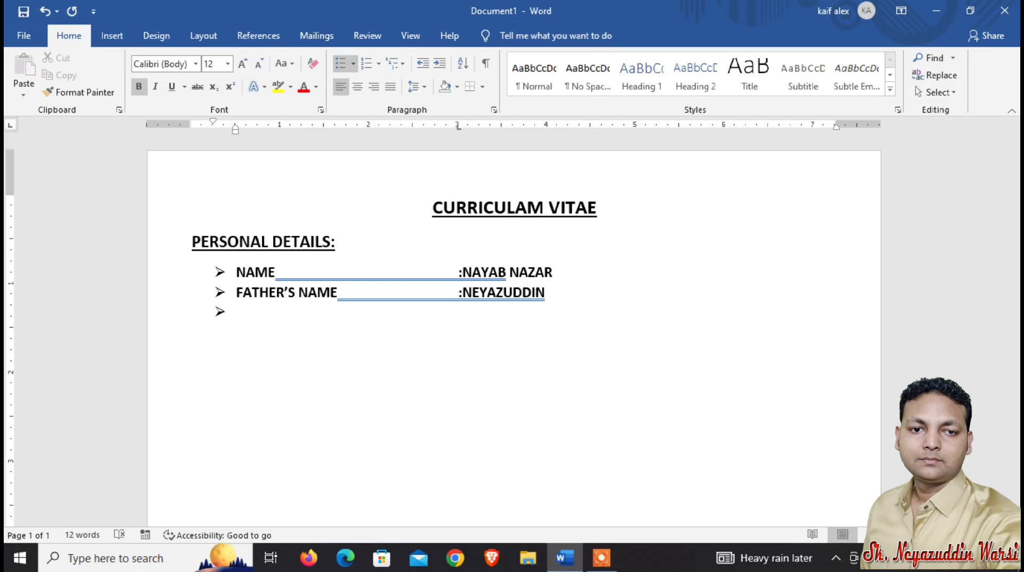
# Add a GENDER bullet followed by a tab and :FEMALE.
pyautogui.write('GENDER\t:FEMAL')
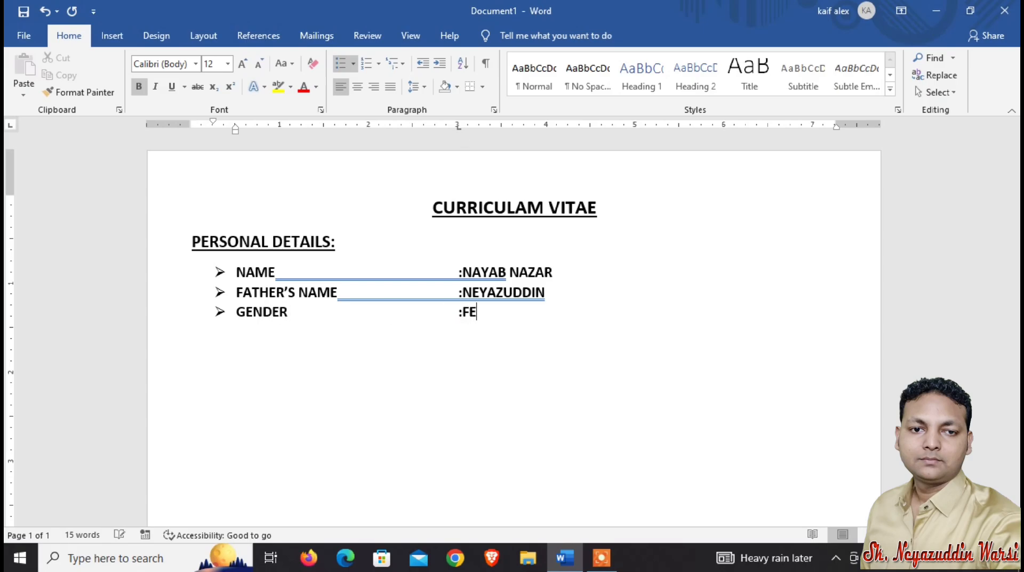
pyautogui.press('BackSpace')
pyautogui.press('BackSpace')
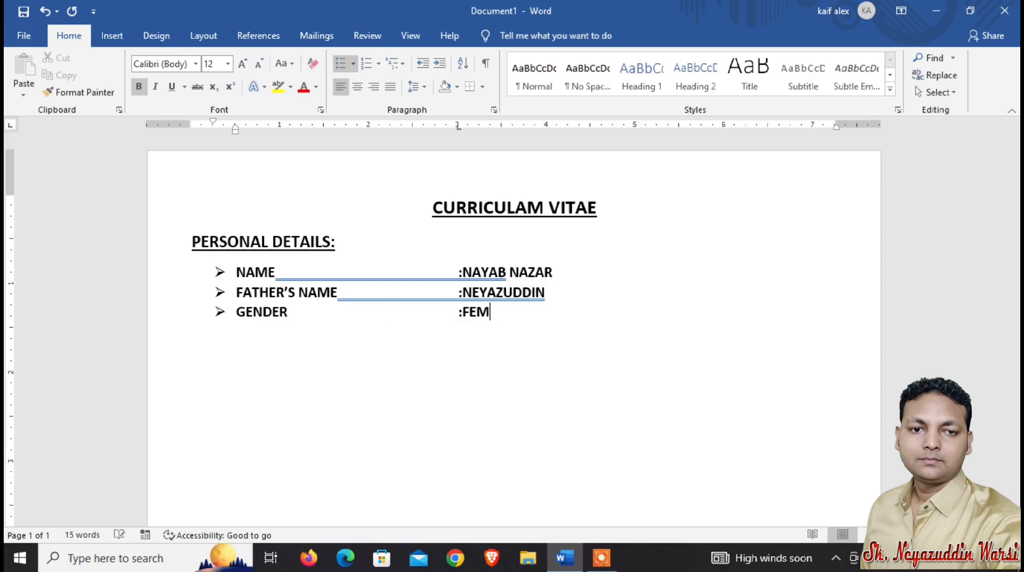
pyautogui.write('ALE')
pyautogui.press('Return')
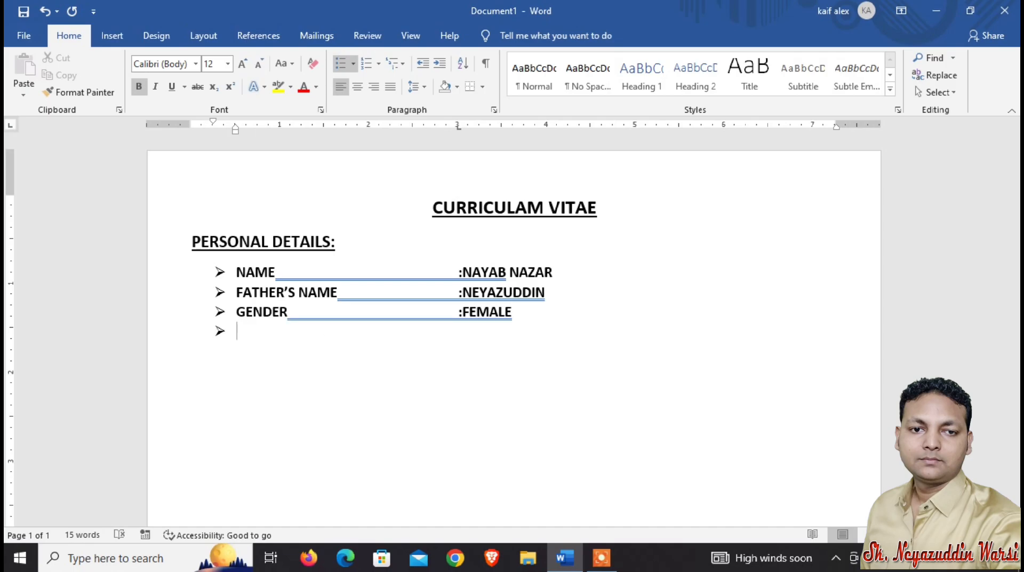
# Add a DATE OF BIRTH bullet followed by a tab, a colon and the date of birth.
pyautogui.write('DATE OF BIRTH')
pyautogui.press('Tab')
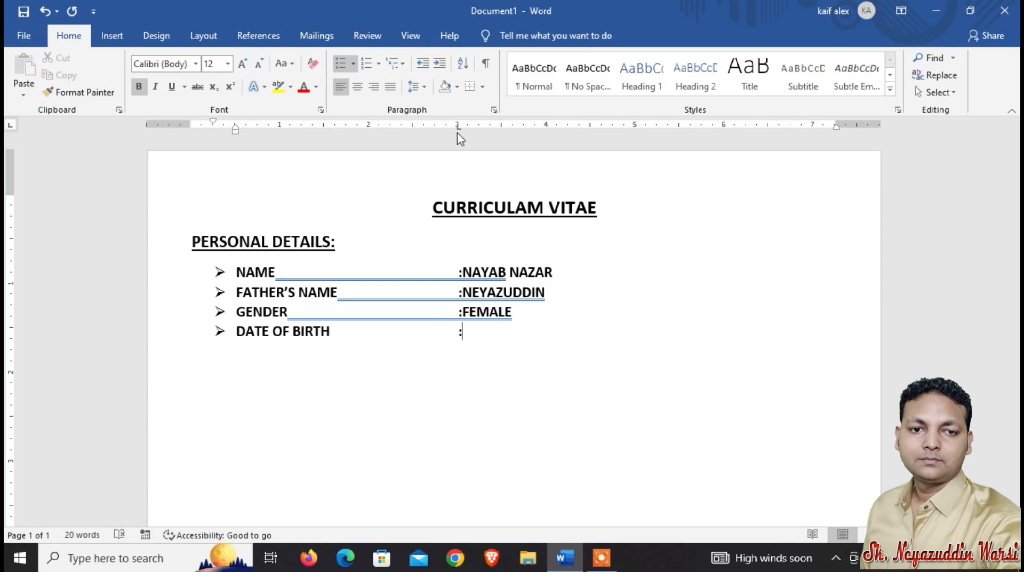
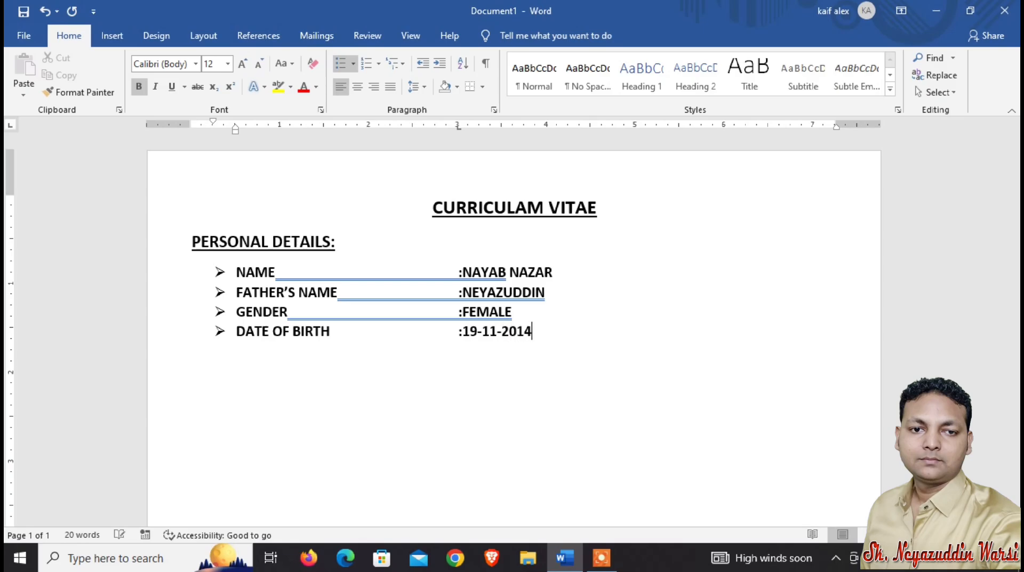
pyautogui.press('Return')
# Add a NATIONALITY bullet followed by a tab and :INDIAN, then end the bulleted list.
pyautogui.write('NATIONALITY')
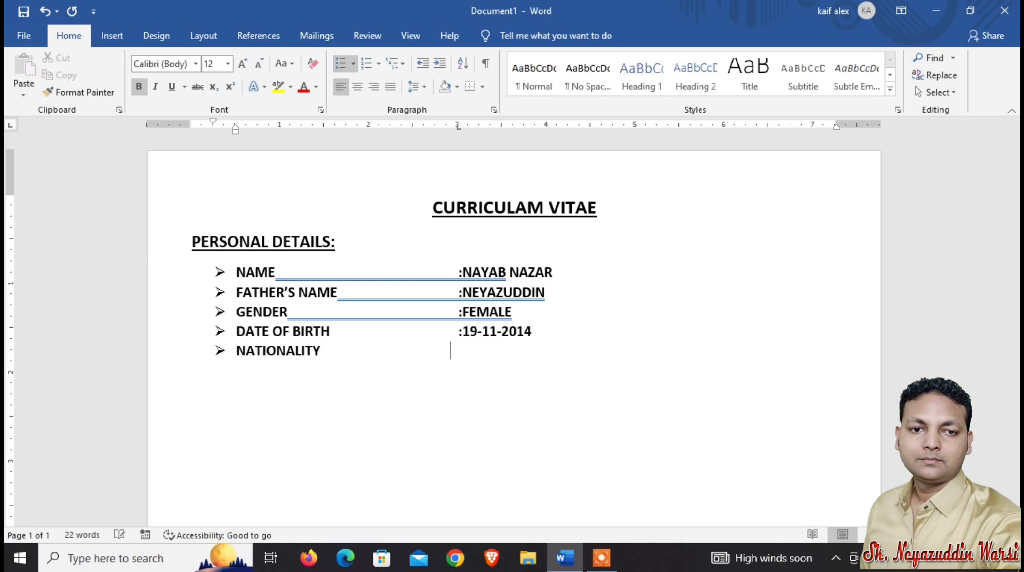
pyautogui.press('Tab')
pyautogui.write(':INDIAN')
pyautogui.press('Return')
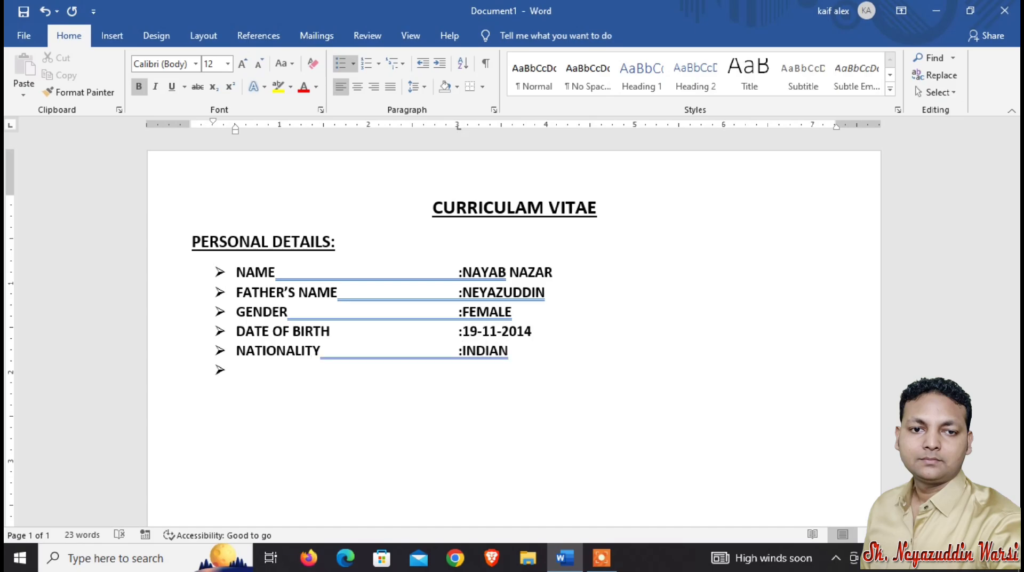
pyautogui.press('Return')
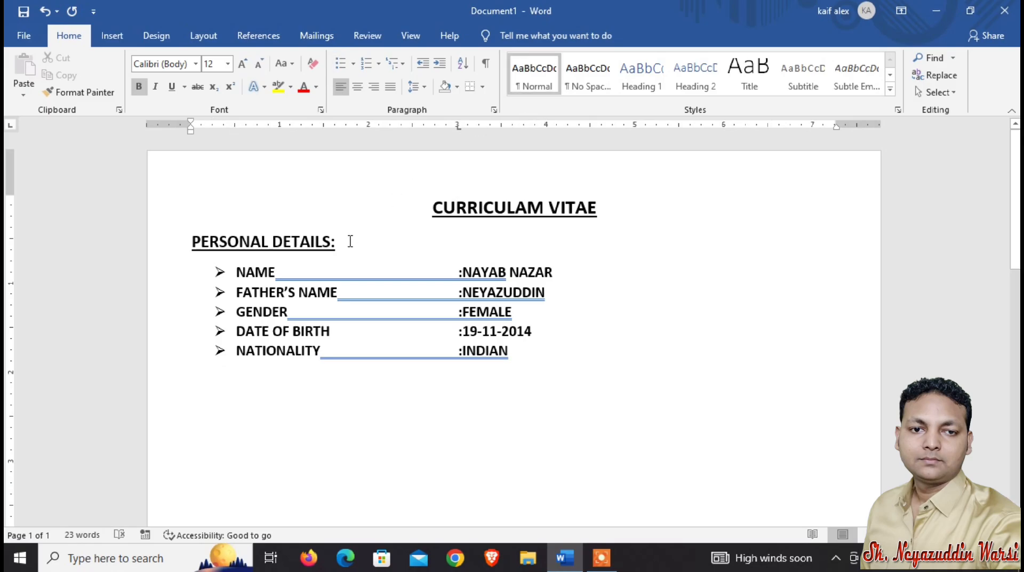
# Copy the PERSONAL DETAILS: subheading and paste it on a new line below the list.
pyautogui.moveTo(338, 243); pyautogui.dragTo(212, 248)
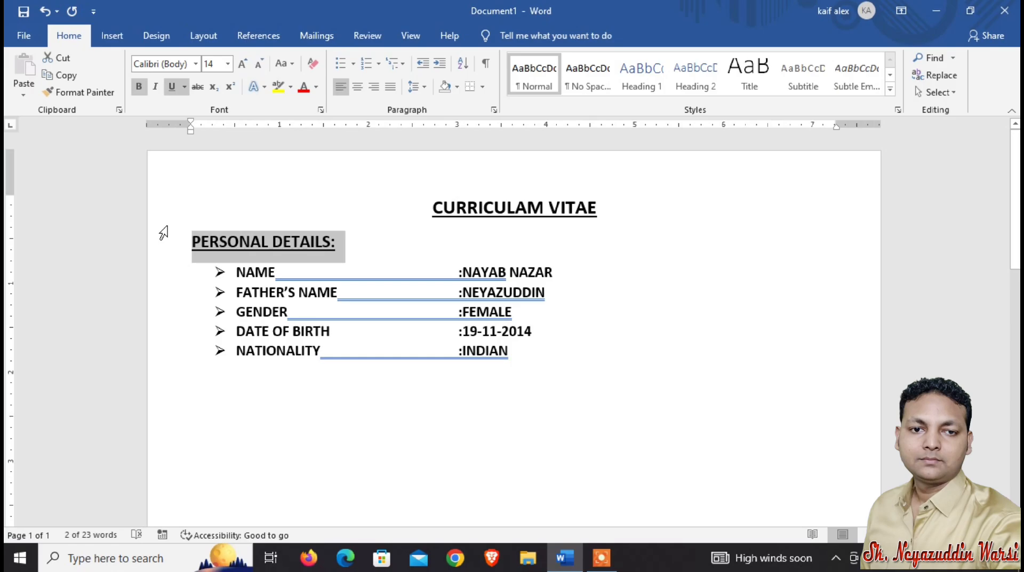
pyautogui.hotkey('ctrl', 'c')
pyautogui.click(200, 414)
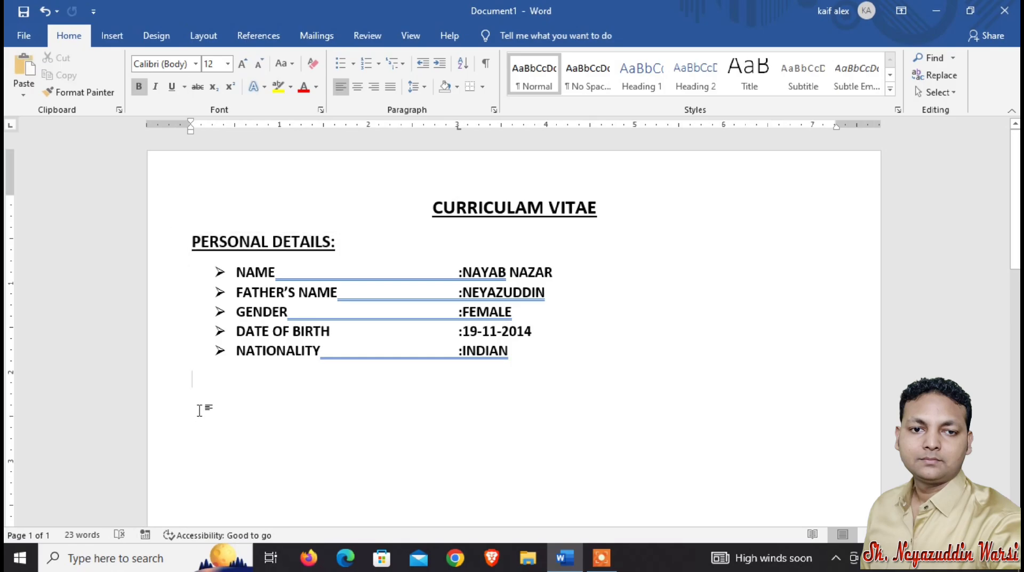
pyautogui.press('Return')
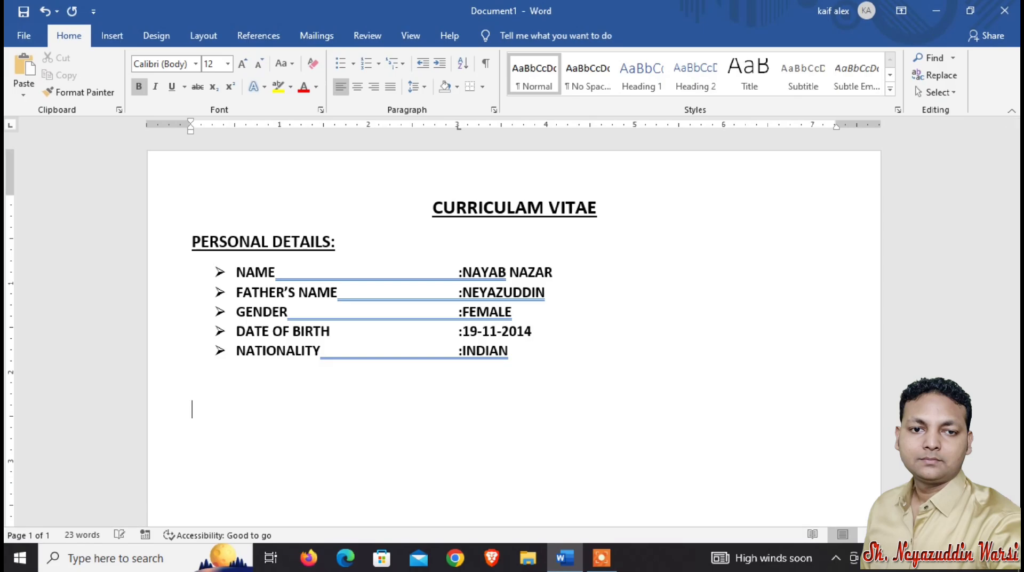
pyautogui.hotkey('ctrl', 'v')
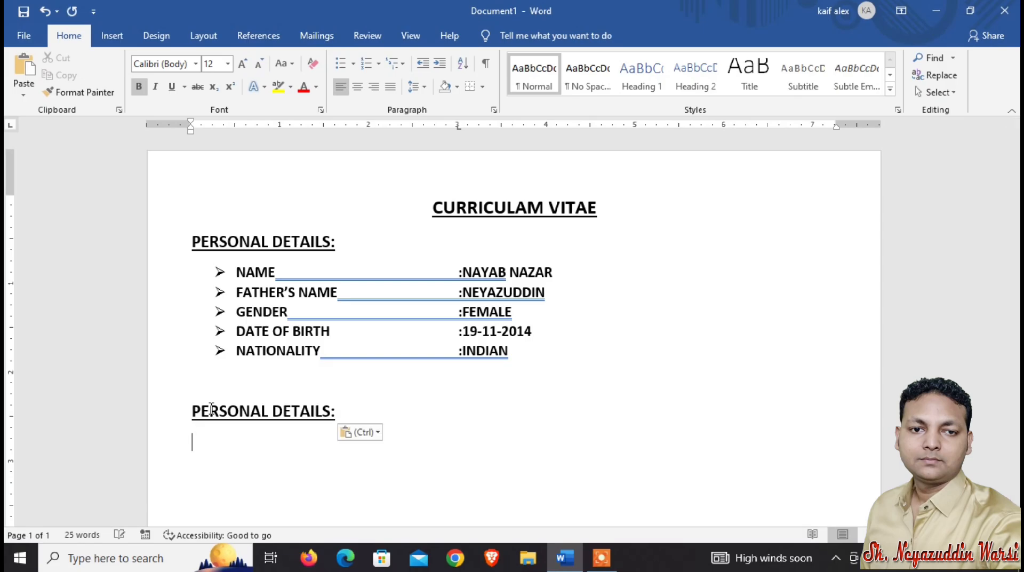
# Rename the pasted subheading to CONTACT DETAILS: and start a 12 pt line below it.
pyautogui.click(269, 411)
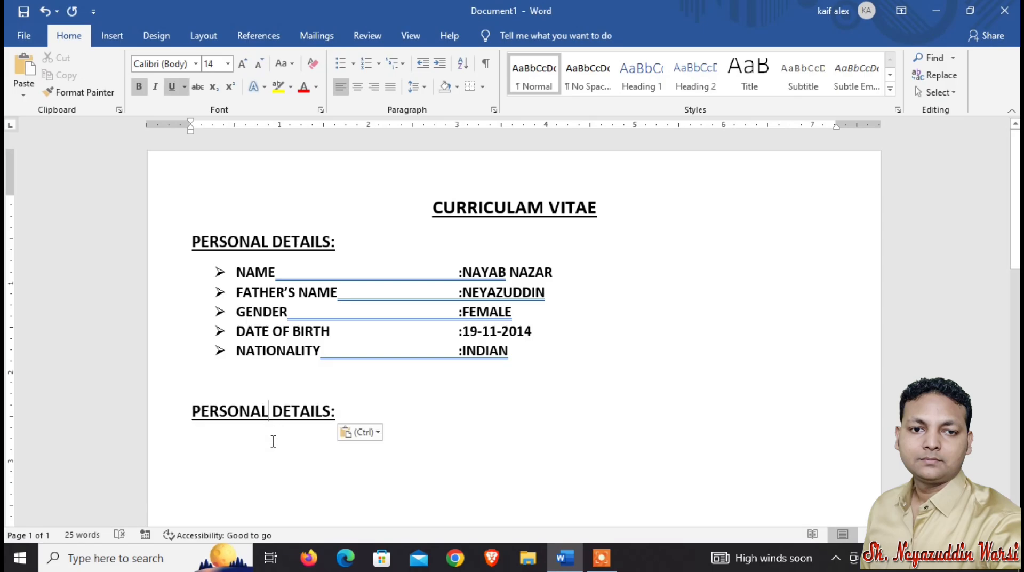
pyautogui.press('BackSpace')
pyautogui.press('BackSpace')
pyautogui.press('BackSpace')
pyautogui.press('BackSpace')
pyautogui.press('BackSpace')
pyautogui.press('BackSpace')
pyautogui.press('BackSpace')
pyautogui.press('BackSpace')
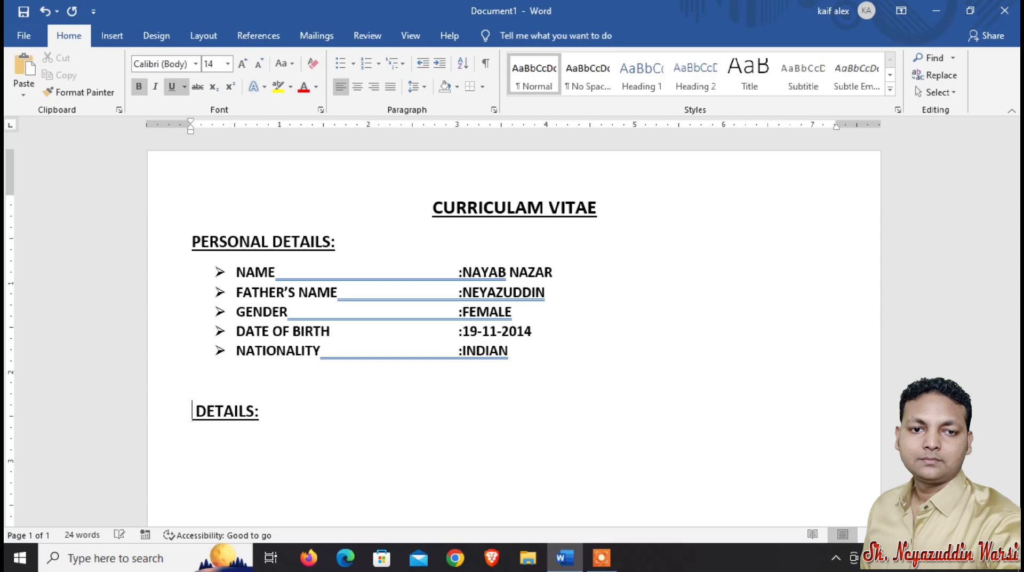
pyautogui.write('CONTAQ')
pyautogui.press('BackSpace')
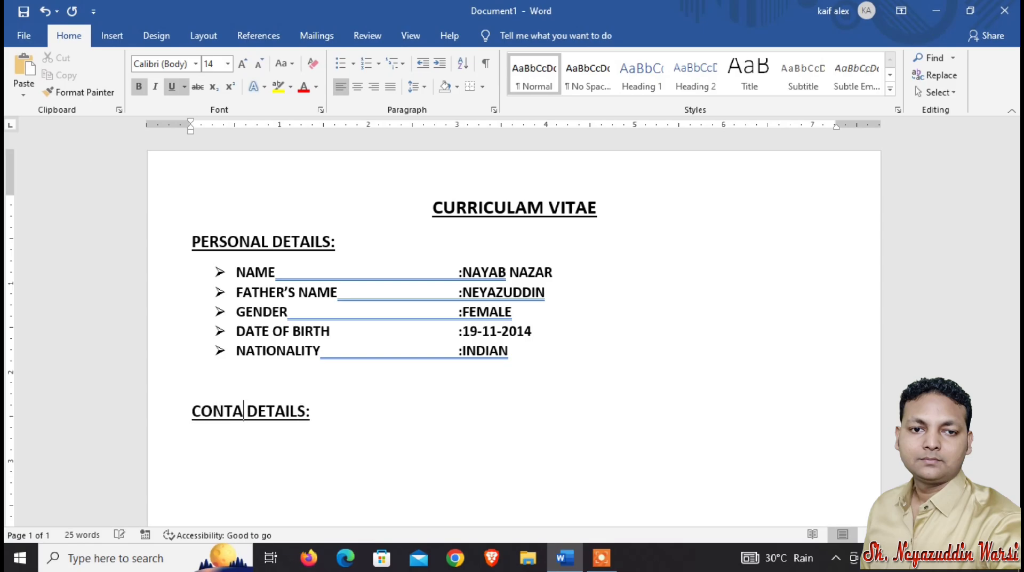
pyautogui.write('CE')
pyautogui.press('BackSpace')
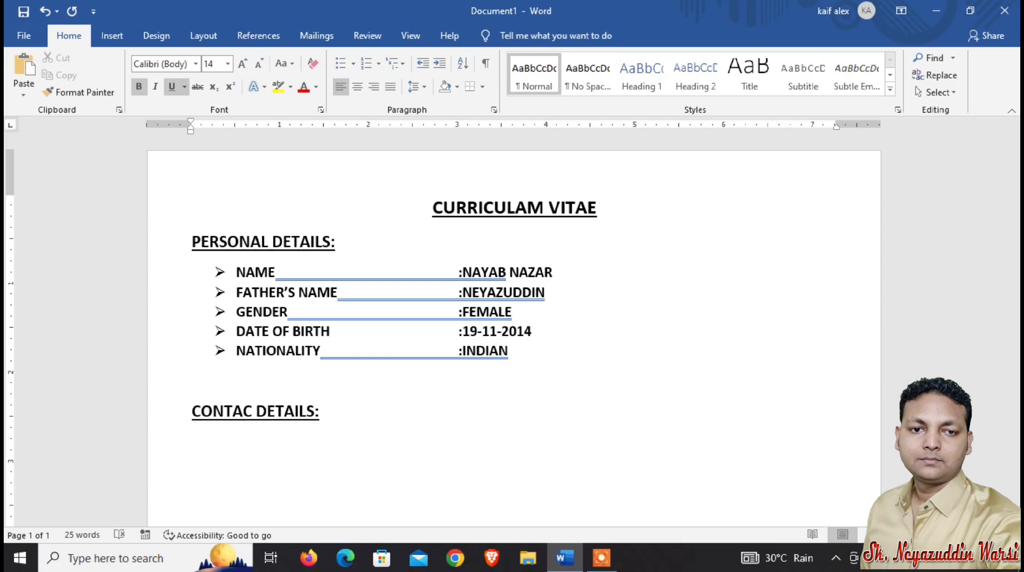
pyautogui.write('T')
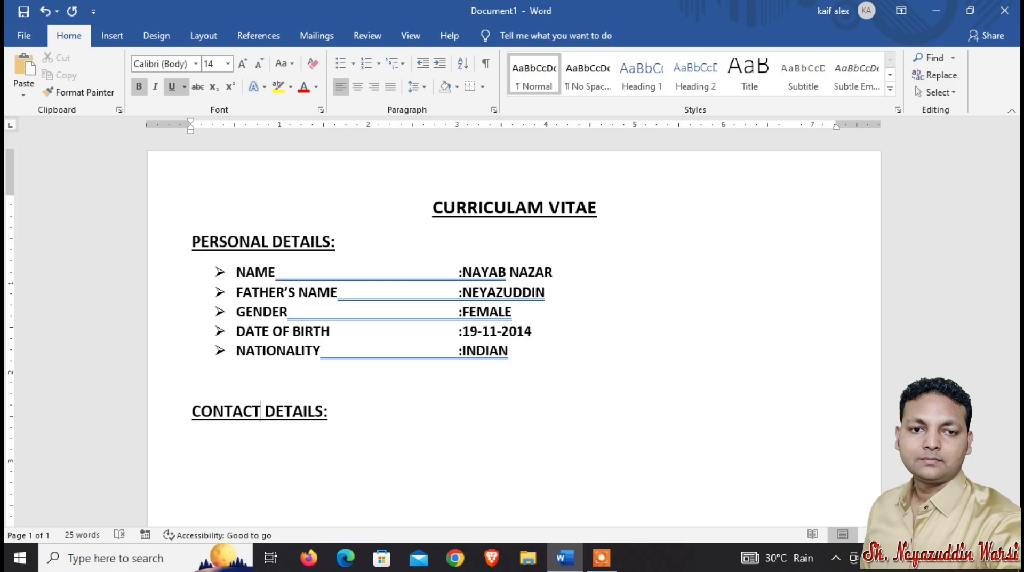
pyautogui.press('End')
pyautogui.press('Return')
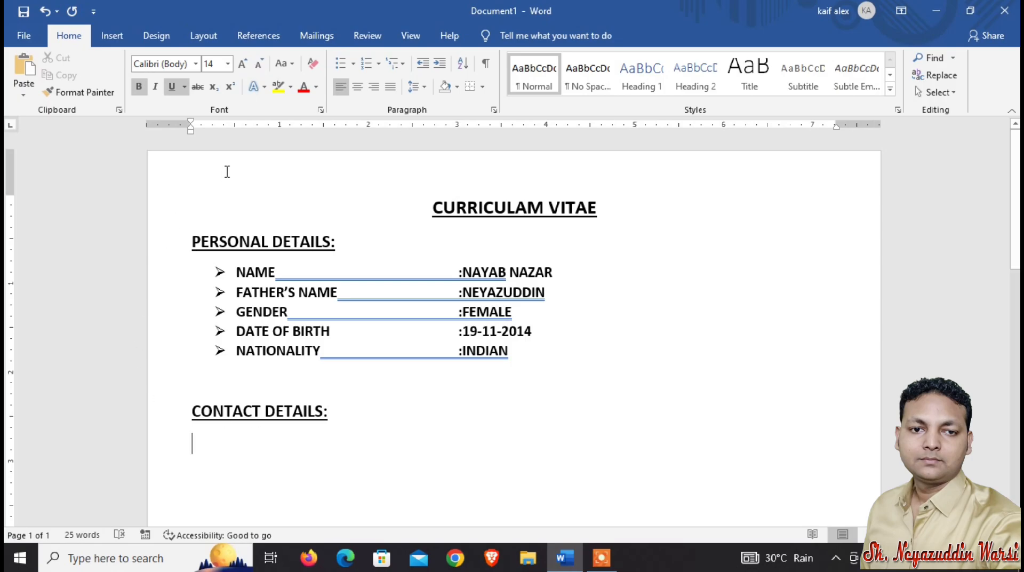
pyautogui.click(257, 64)
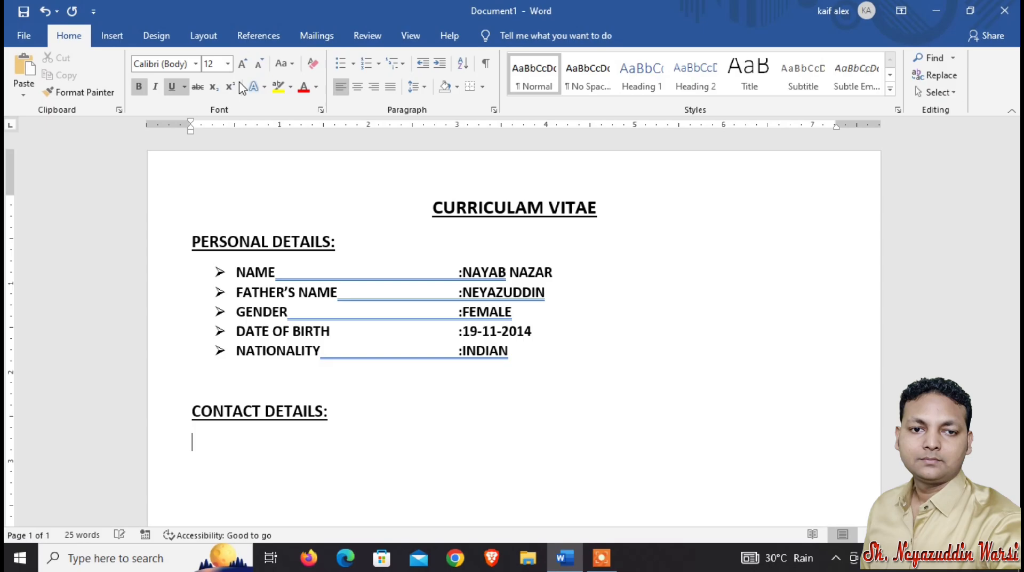
# Start a bulleted list under CONTACT DETAILS: with a RESIDENCE ADDRESS bullet, a tab and :BATTIKAL.
pyautogui.click(172, 87)
pyautogui.click(343, 65)
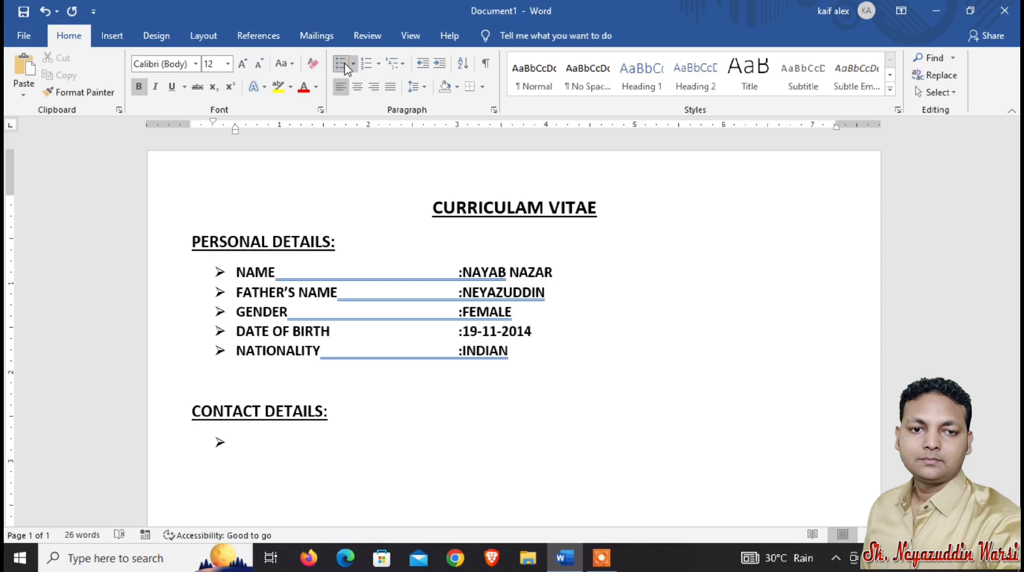
pyautogui.write('RESIDENCE')
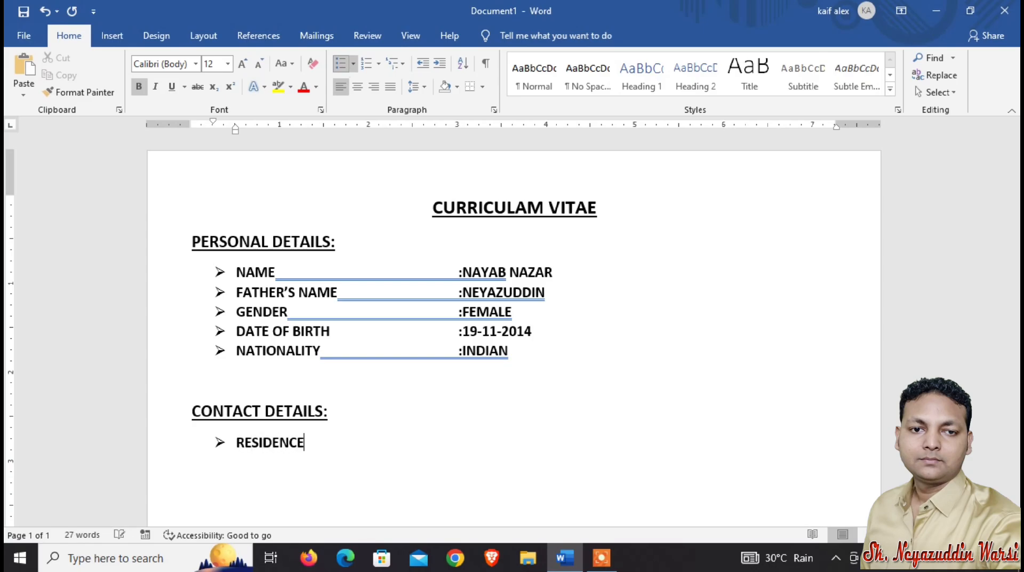
pyautogui.write(' ADDRESS')
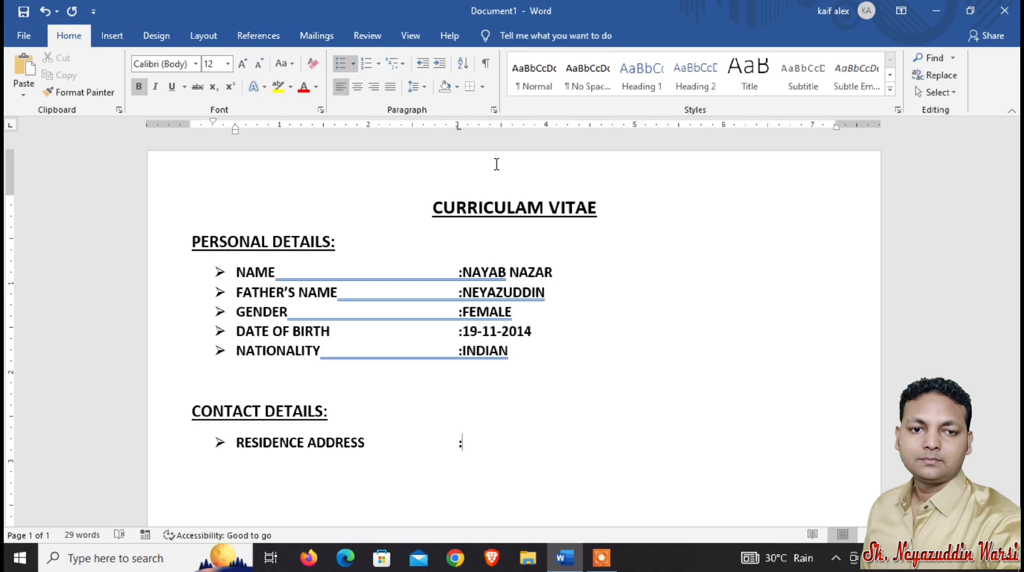
pyautogui.write('BATTIKAL')
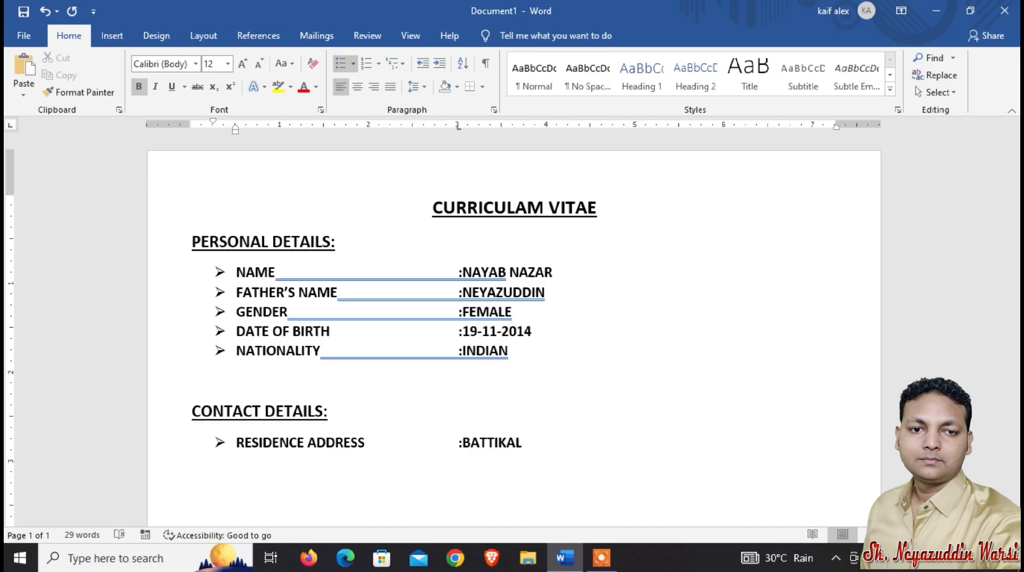
pyautogui.press('Return')
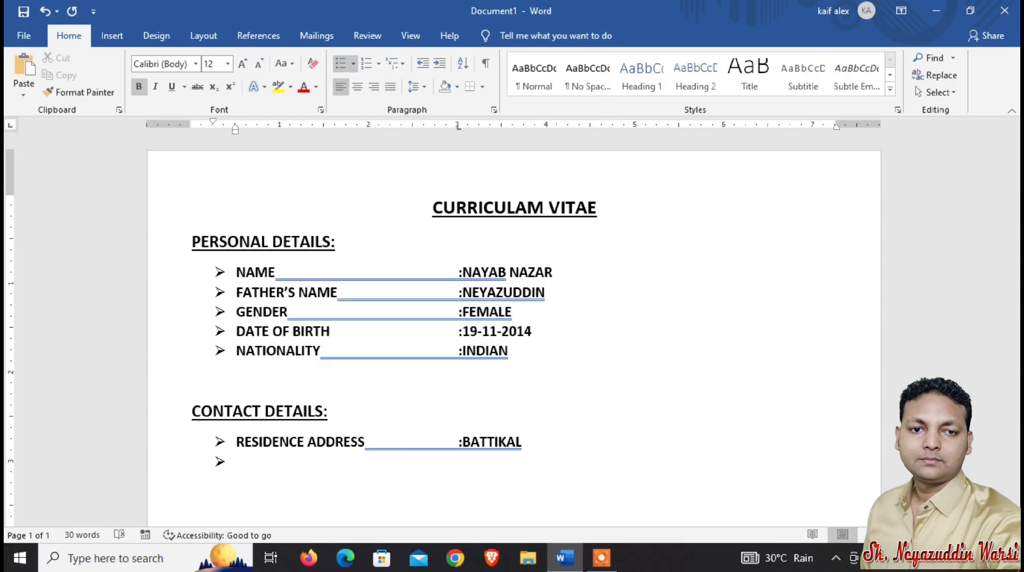
# Add a PS/PO bullet followed by a tab and :GARDEN REACH.
pyautogui.write('PS/PO')
pyautogui.press('Tab')
pyautogui.write(':GARDEN REAC')
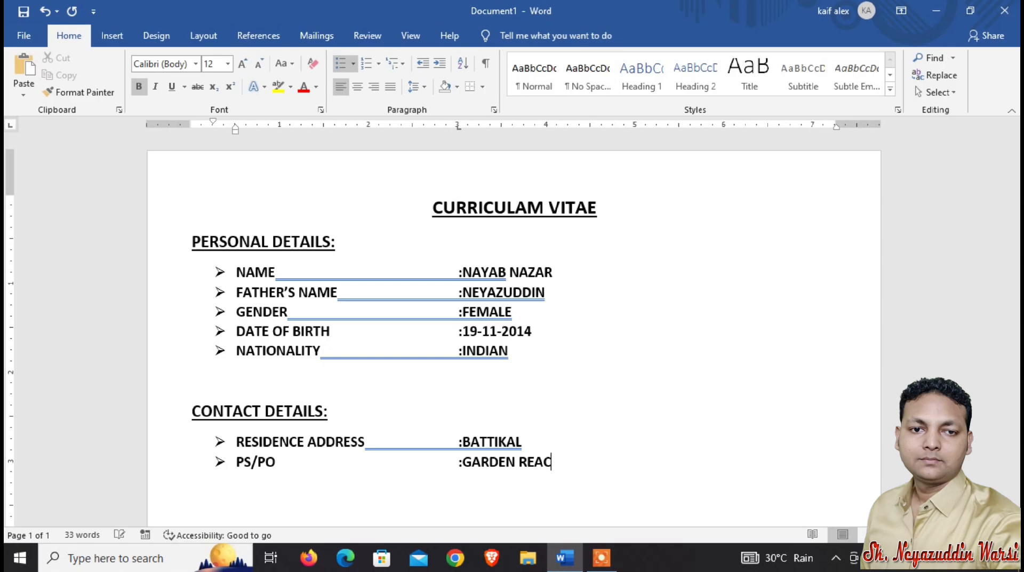
pyautogui.write('H')
pyautogui.press('Return')
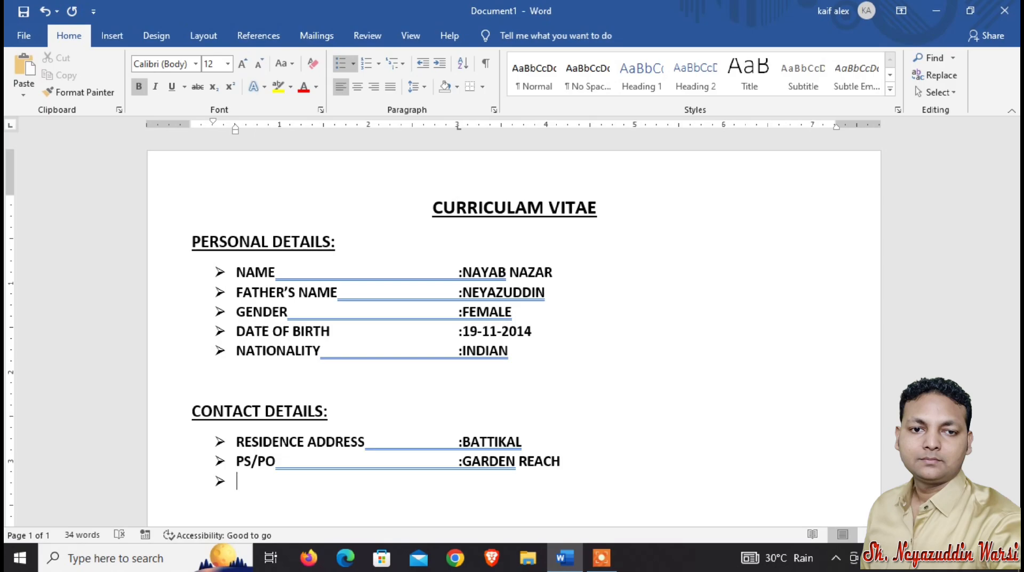
# Add a POSTAL CODE bullet followed by a tab and :700024.
pyautogui.write('POSTAL CODE')
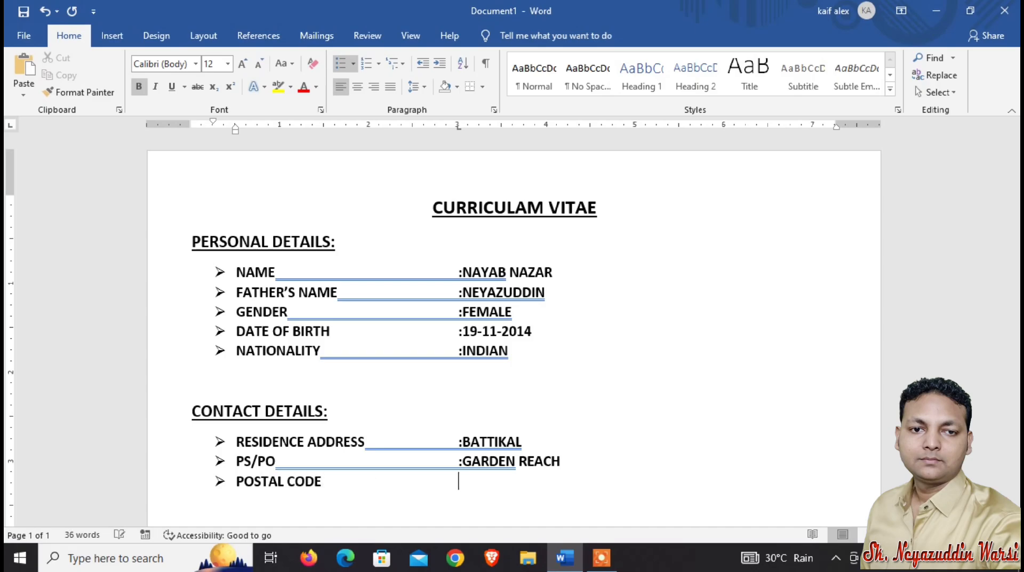
pyautogui.press('Tab')
pyautogui.write(':')
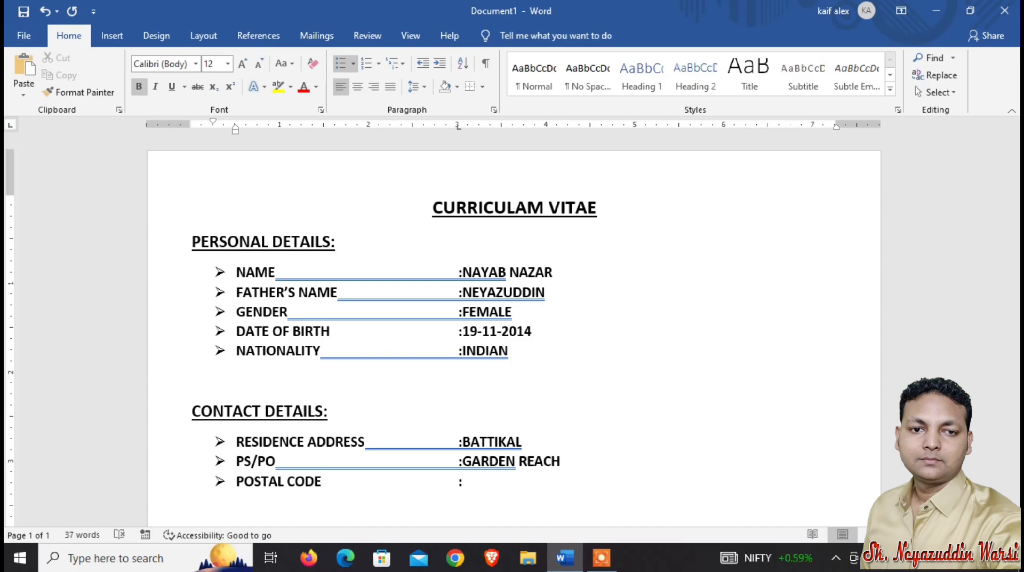
pyautogui.write('700024')
pyautogui.press('Return')
# Add a MOBILE NO bullet followed by a tab, a colon and the mobile number.
pyautogui.write('MOBILE ')
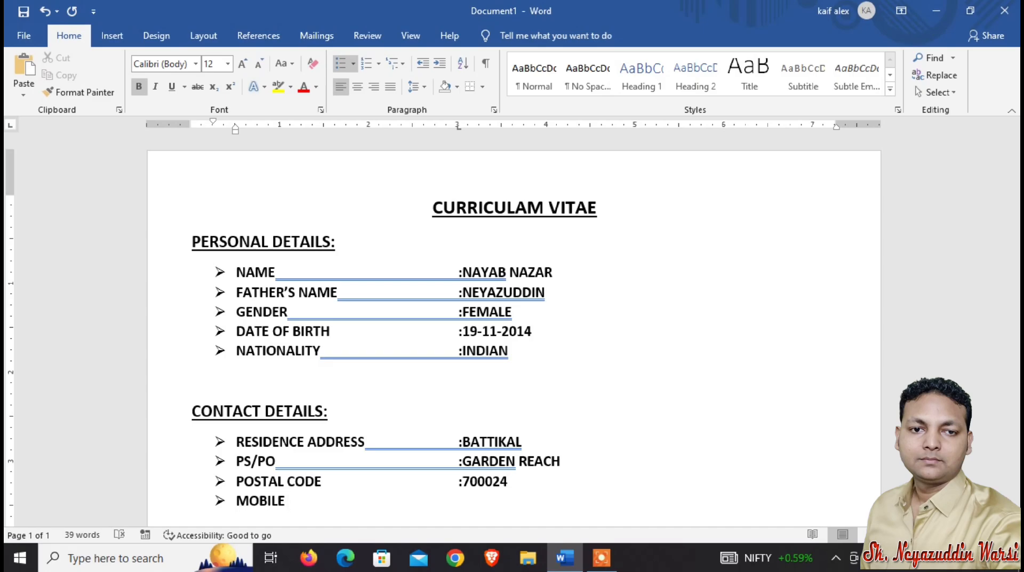
pyautogui.write('NO')
pyautogui.press('Tab')
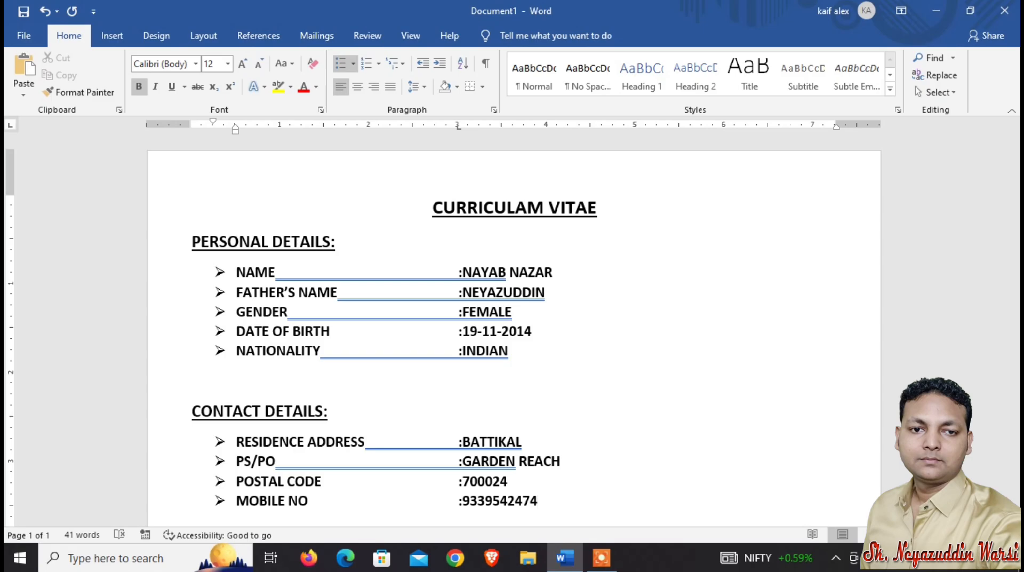
pyautogui.press('Return')
# Add an EMAIL ID bullet followed by a tab, a colon and the e-mail address, then end the bulleted list.
pyautogui.write('EMAIL ID')
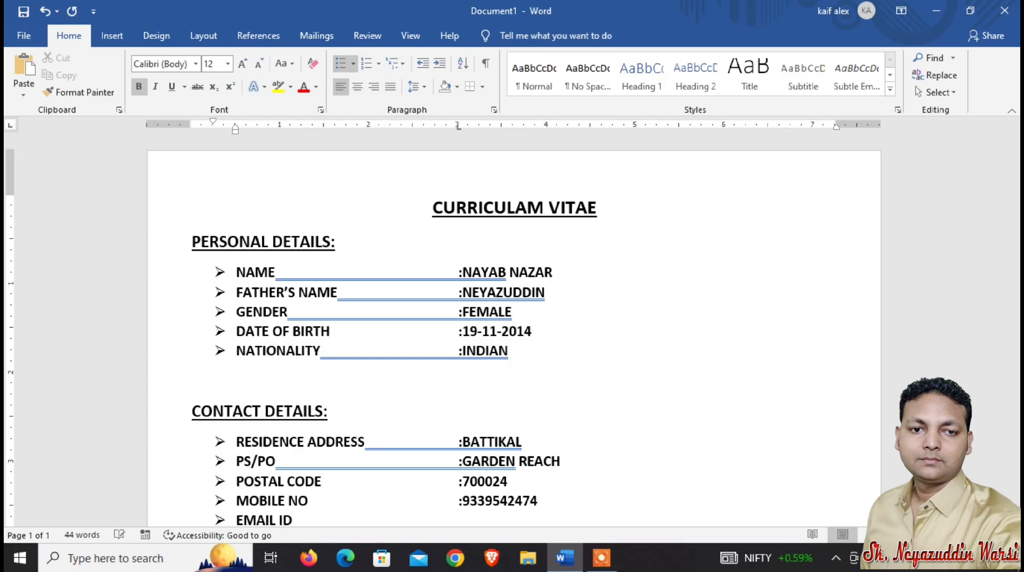
pyautogui.press('Tab')
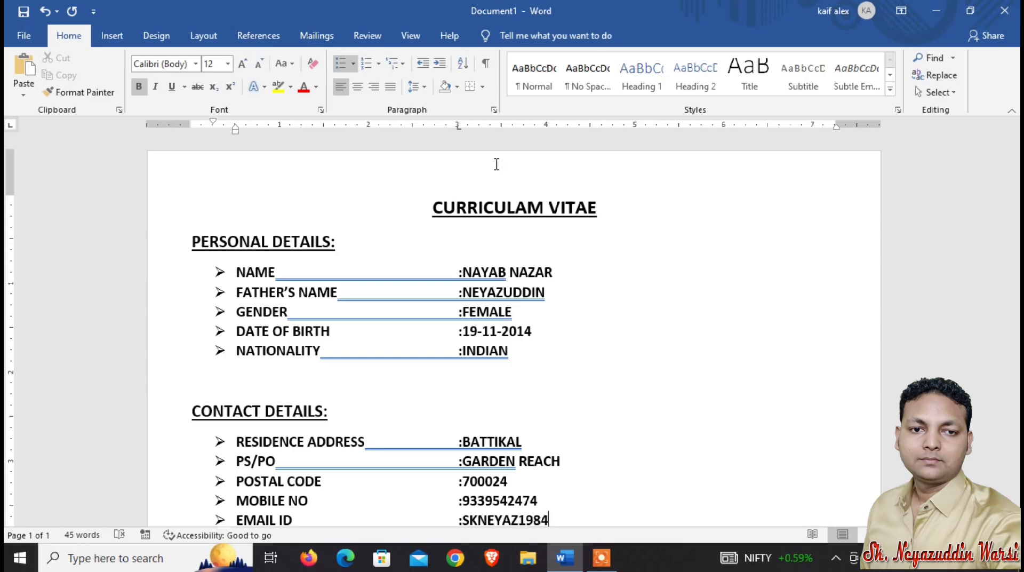
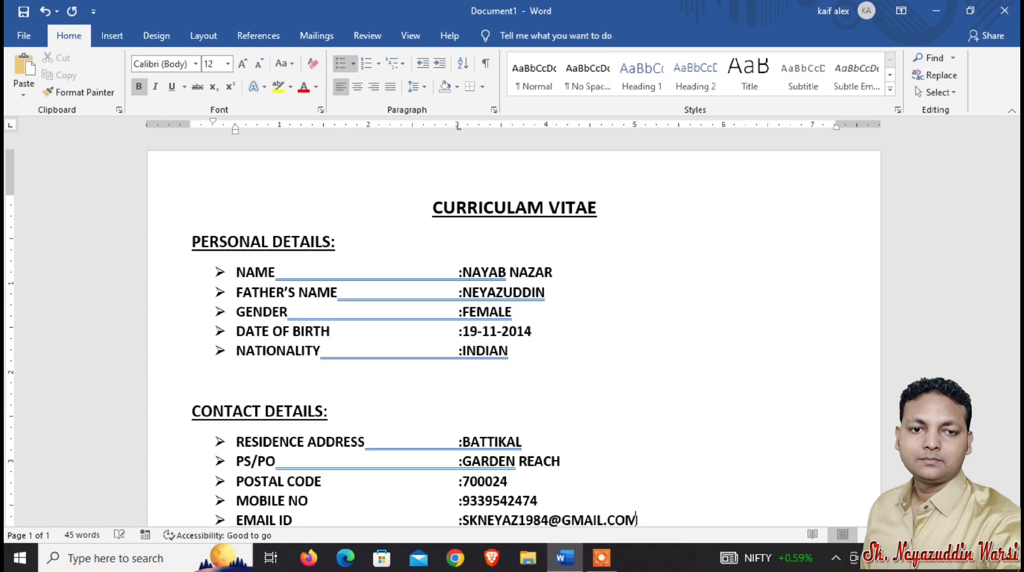
pyautogui.press('Return')
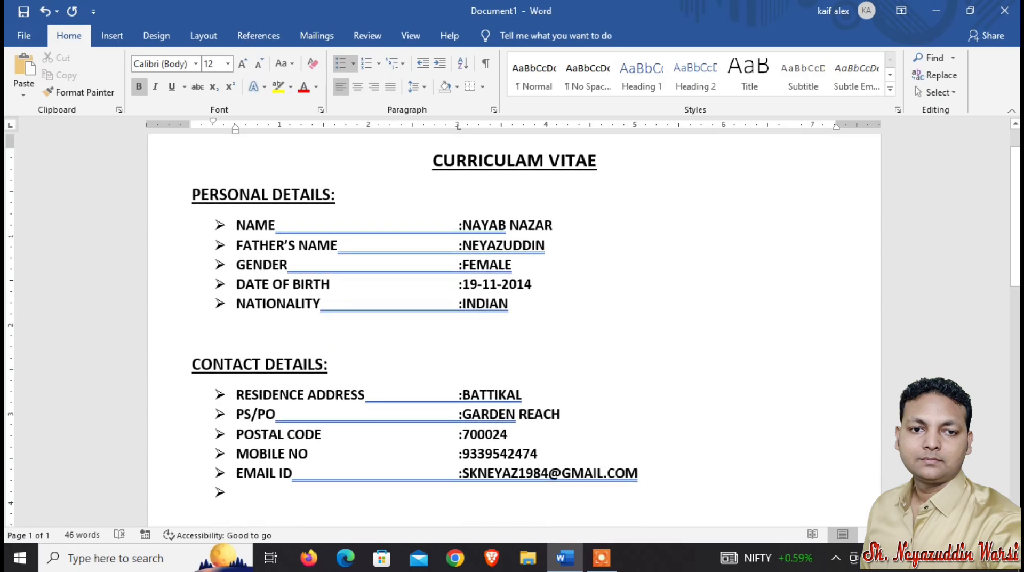
pyautogui.press('Return')
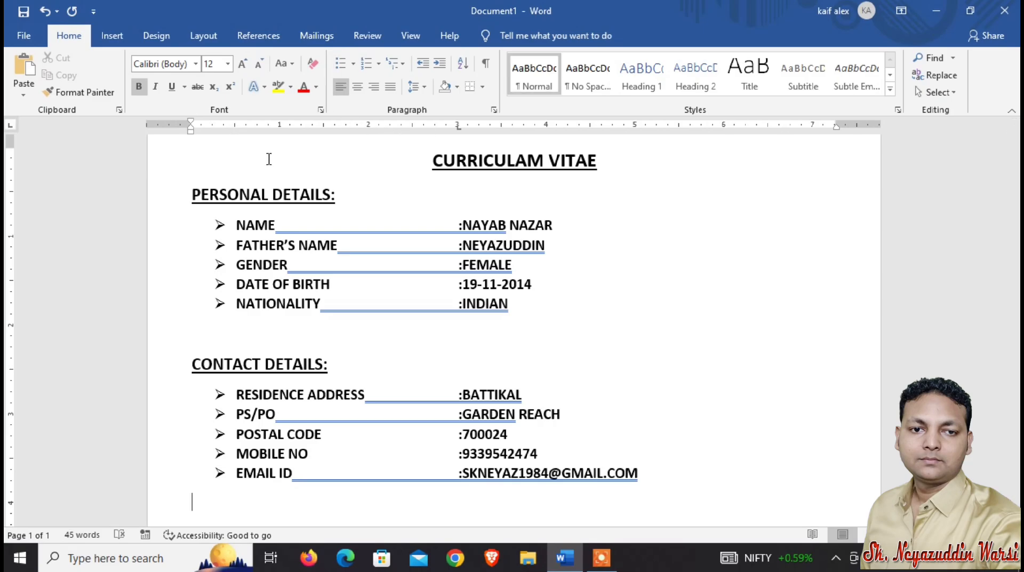
# Copy the PERSONAL DETAILS: subheading and paste it on a new line below the contact list.
pyautogui.moveTo(190, 195); pyautogui.dragTo(345, 194)
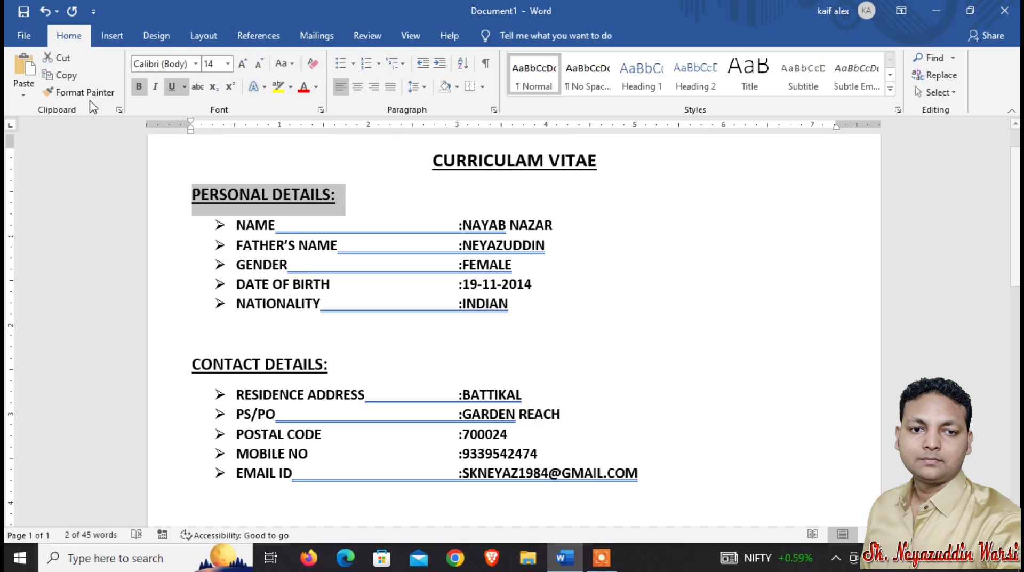
pyautogui.click(66, 80)
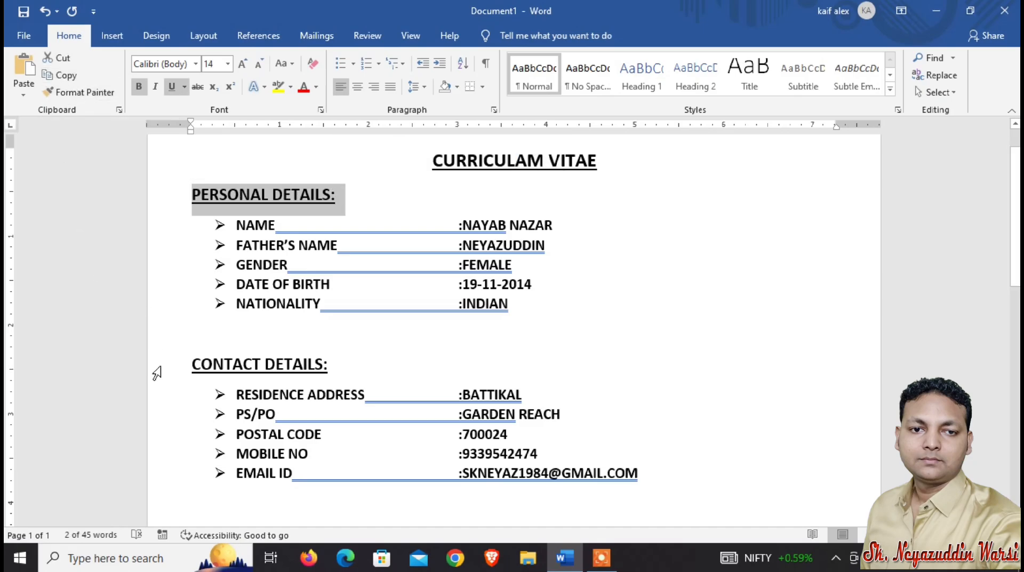
pyautogui.click(205, 517)
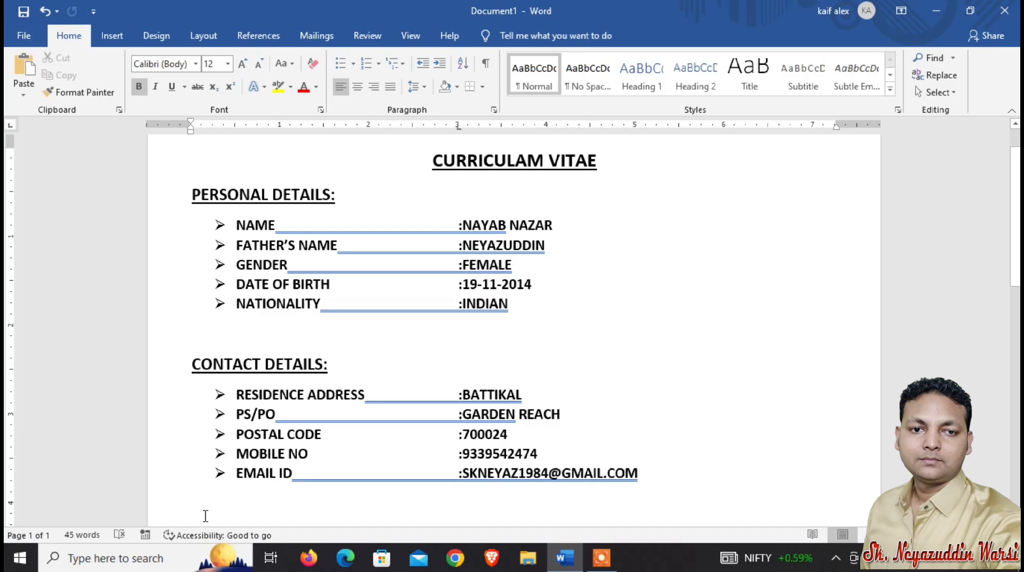
pyautogui.hotkey('ctrl', 'v')
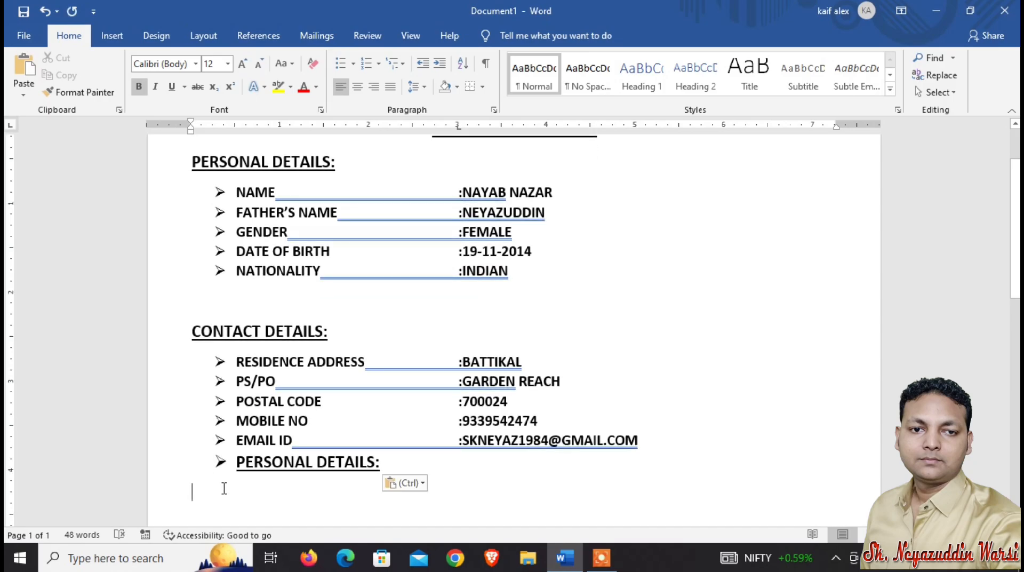
pyautogui.hotkey('ctrl', 'z')
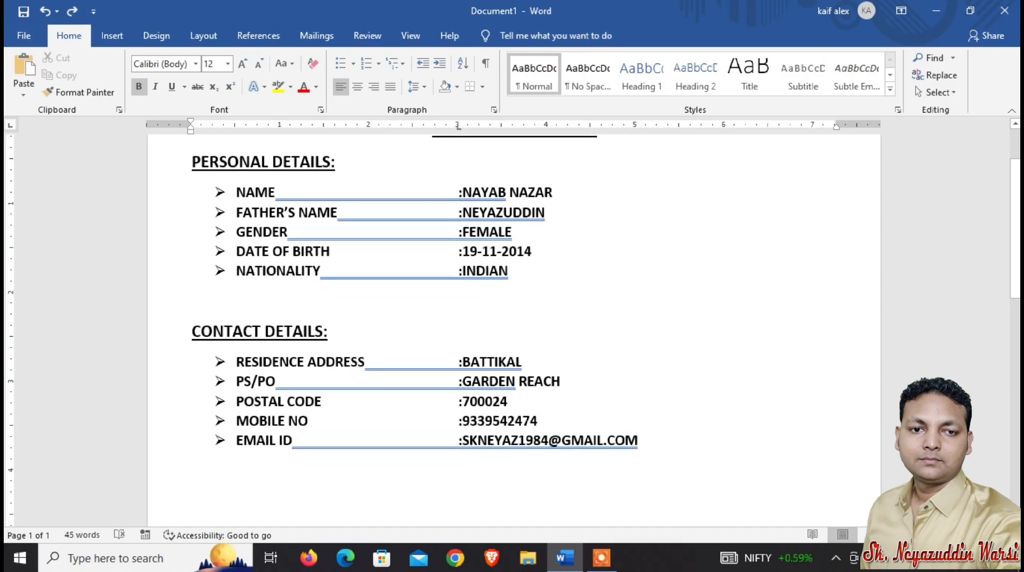
pyautogui.press('Return')
pyautogui.hotkey('ctrl', 'v')
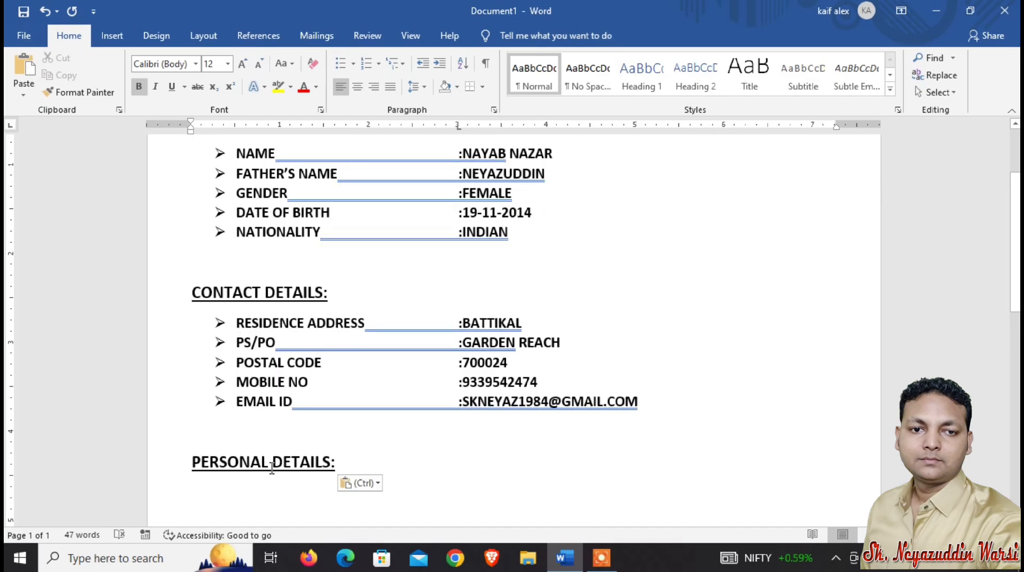
# Rename the pasted subheading to EDUCATION DETAILS: and start a new line below it.
pyautogui.click(272, 463)
pyautogui.press('BackSpace')
pyautogui.press('BackSpace')
pyautogui.press('BackSpace')
pyautogui.press('BackSpace')
pyautogui.press('BackSpace')
pyautogui.press('BackSpace')
pyautogui.press('BackSpace')
pyautogui.press('BackSpace')
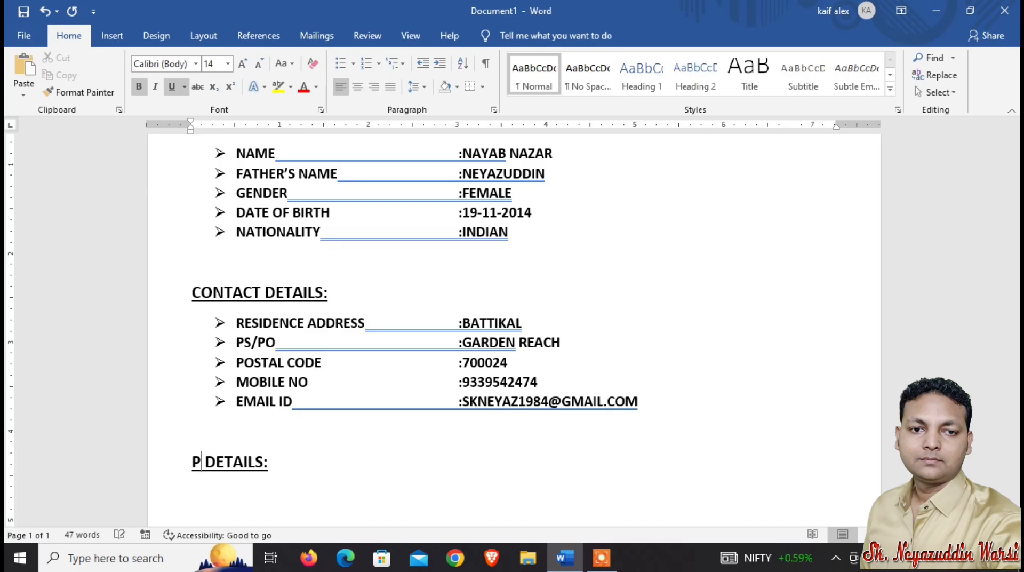
pyautogui.write('EDUCA')
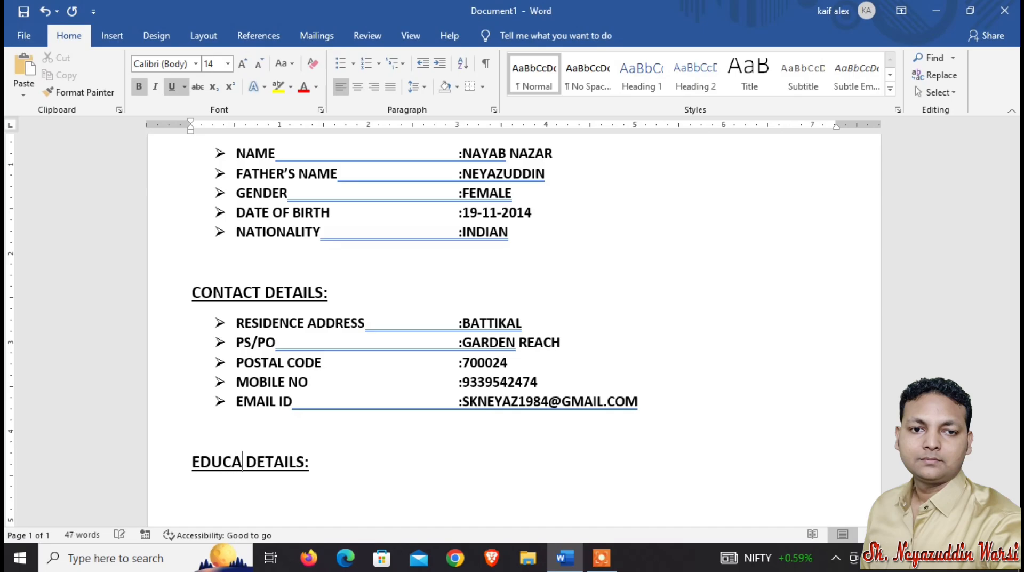
pyautogui.write('TION')
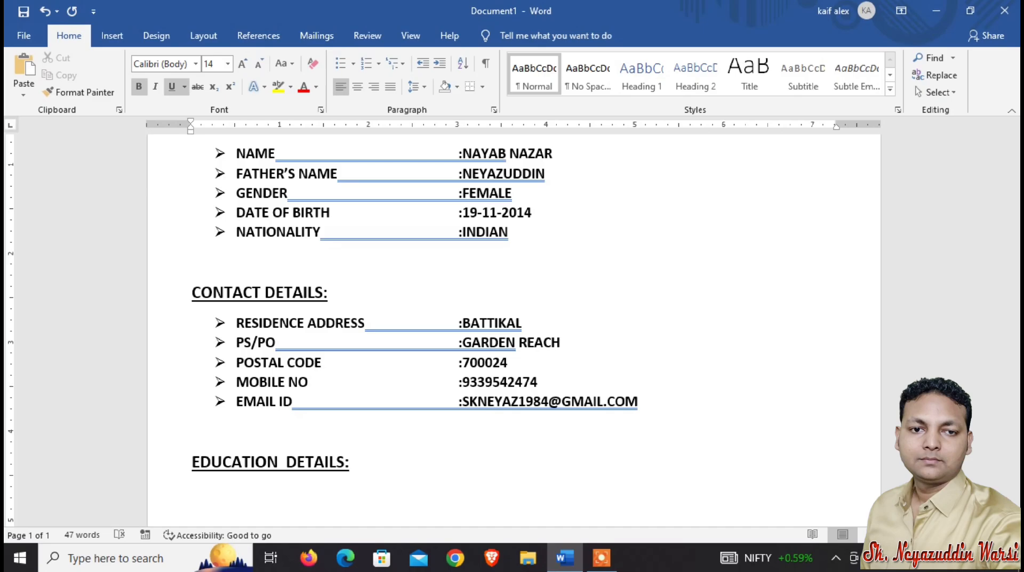
pyautogui.press('Return')
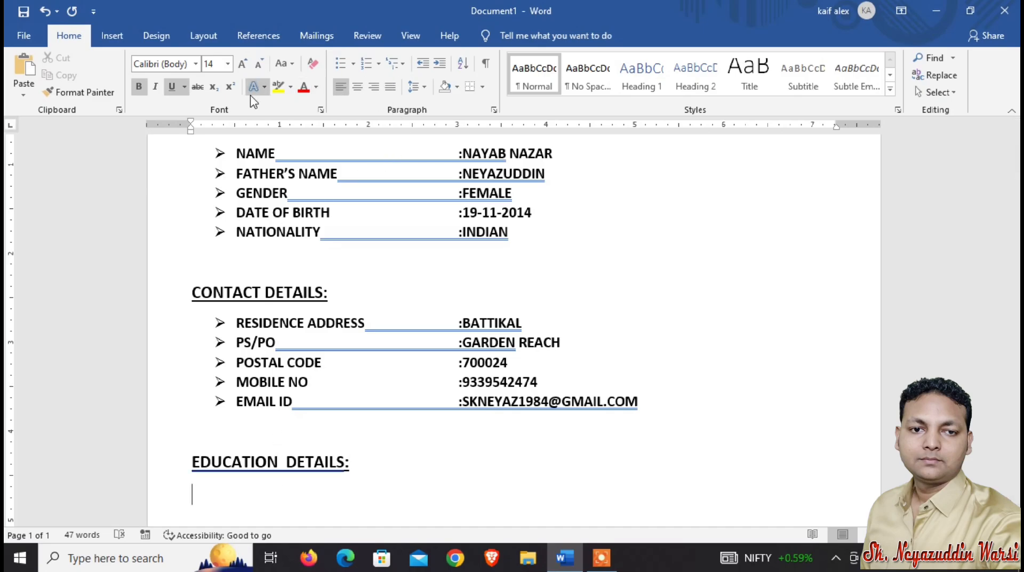
# Set the new line to 12 pt without underline and start a bulleted list.
pyautogui.click(259, 64)
pyautogui.click(172, 87)
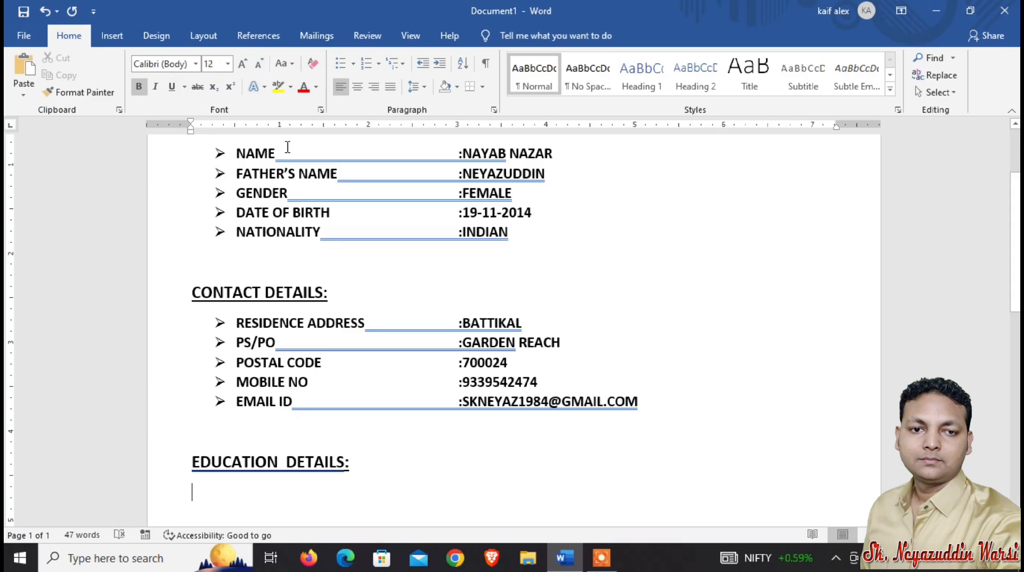
pyautogui.click(340, 64)
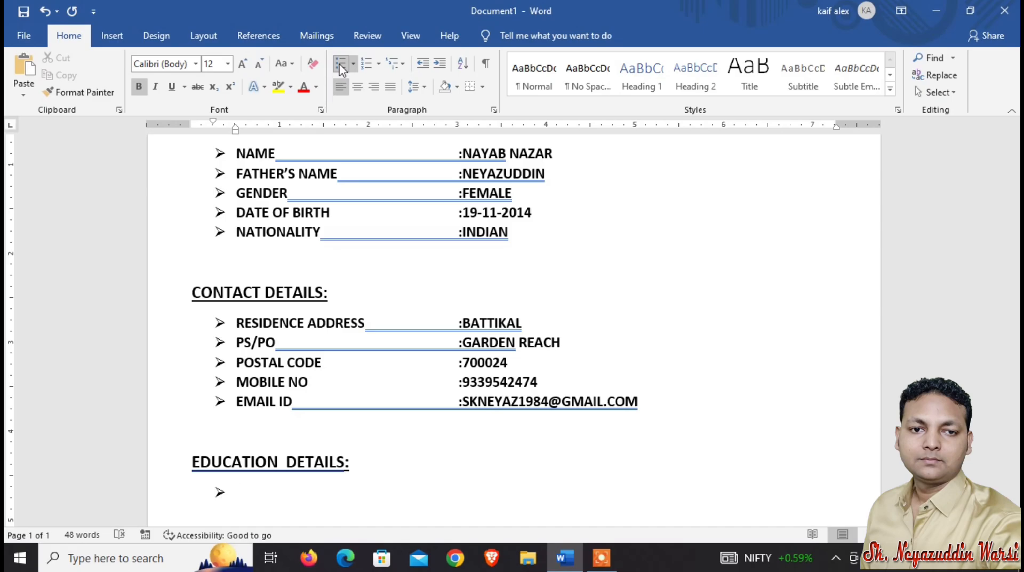
pyautogui.write('CLASS')
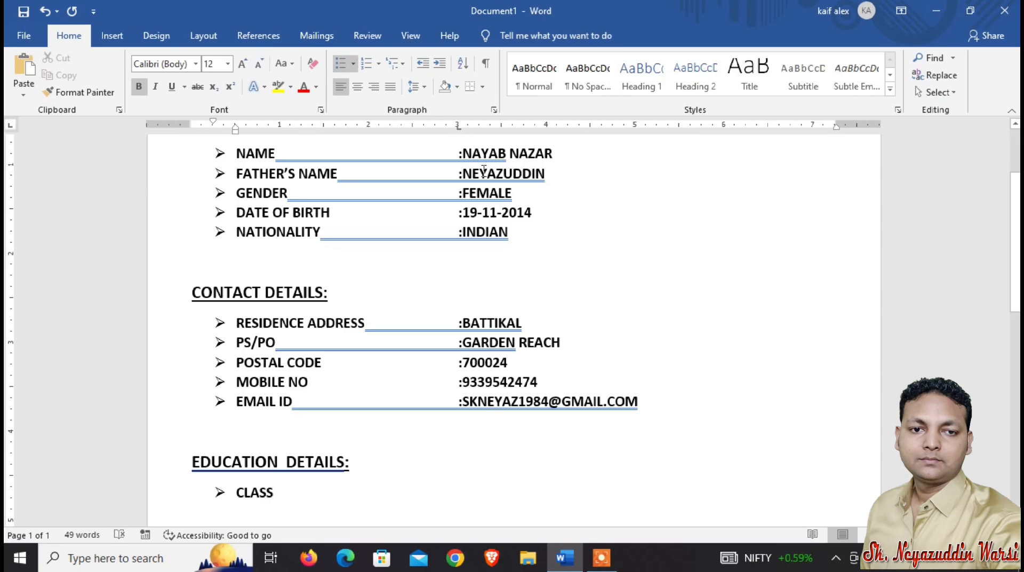
pyautogui.press('BackSpace')
pyautogui.press('BackSpace')
pyautogui.press('BackSpace')
pyautogui.press('BackSpace')
pyautogui.press('BackSpace')
pyautogui.write('Q')
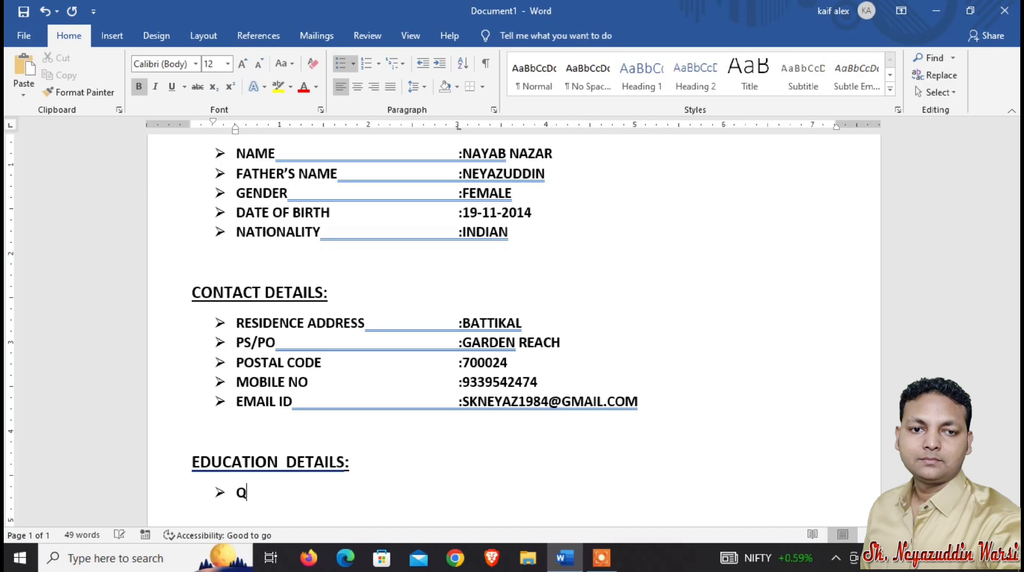
pyautogui.write('UALIFIFCA')
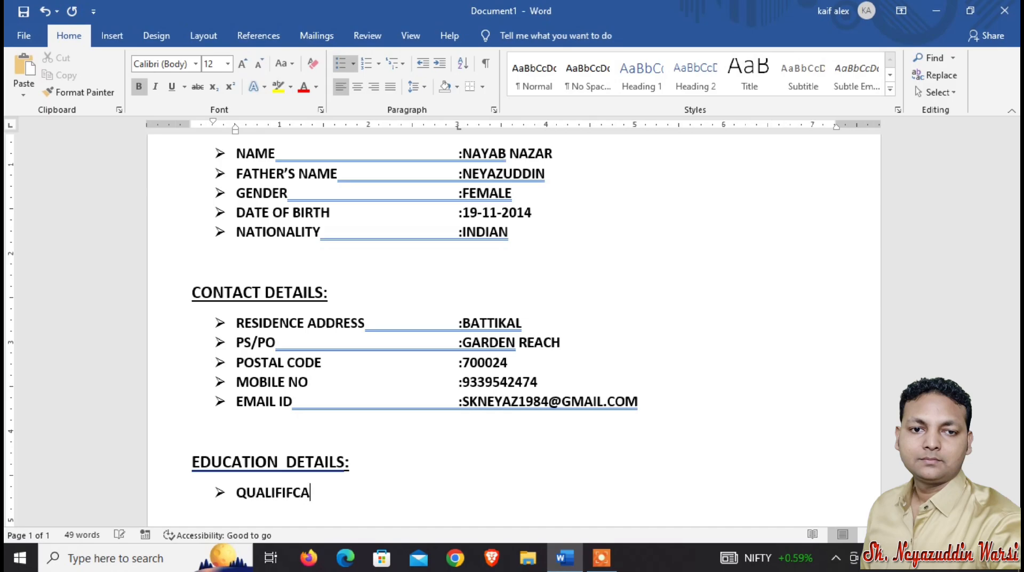
pyautogui.press('BackSpace')
pyautogui.press('BackSpace')
pyautogui.press('BackSpace')
pyautogui.press('BackSpace')
pyautogui.press('BackSpace')
pyautogui.press('BackSpace')
pyautogui.press('BackSpace')
pyautogui.press('BackSpace')
pyautogui.press('BackSpace')
pyautogui.press('BackSpace')
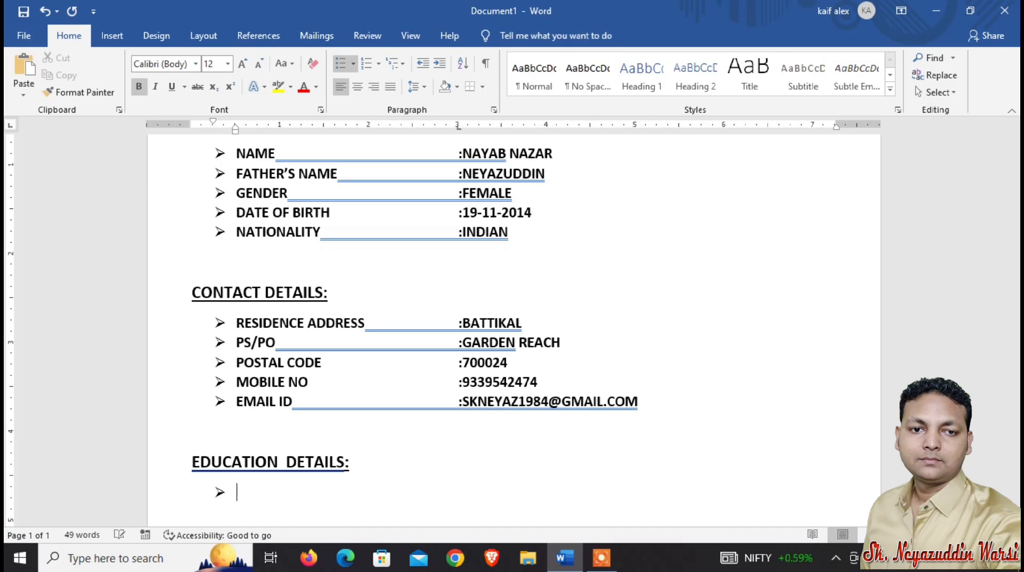
pyautogui.press('BackSpace')
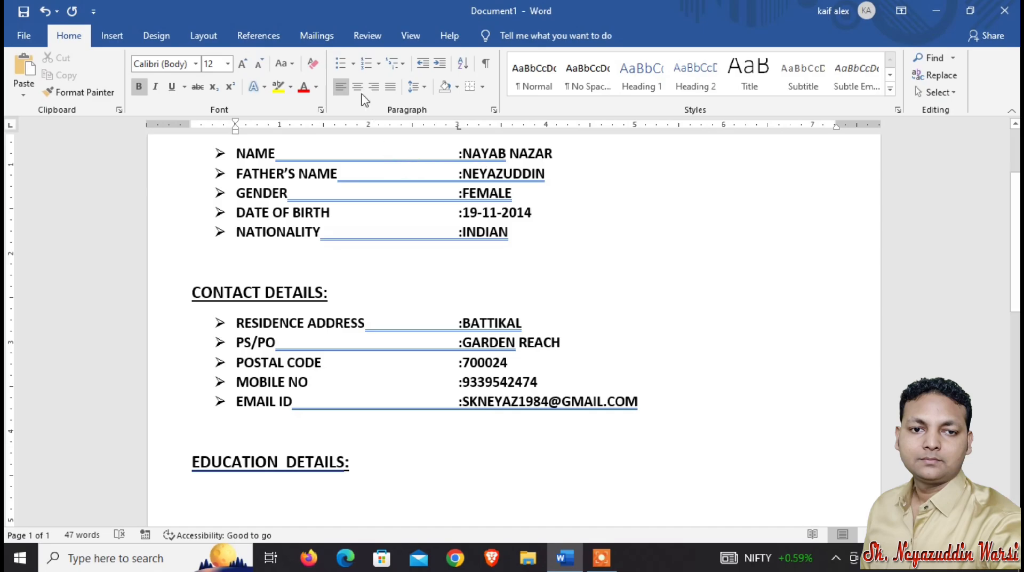
# Add a bulleted EDUCATION QUALIFICATION item with a tab and :XX, then start the next bullet.
pyautogui.click(340, 64)
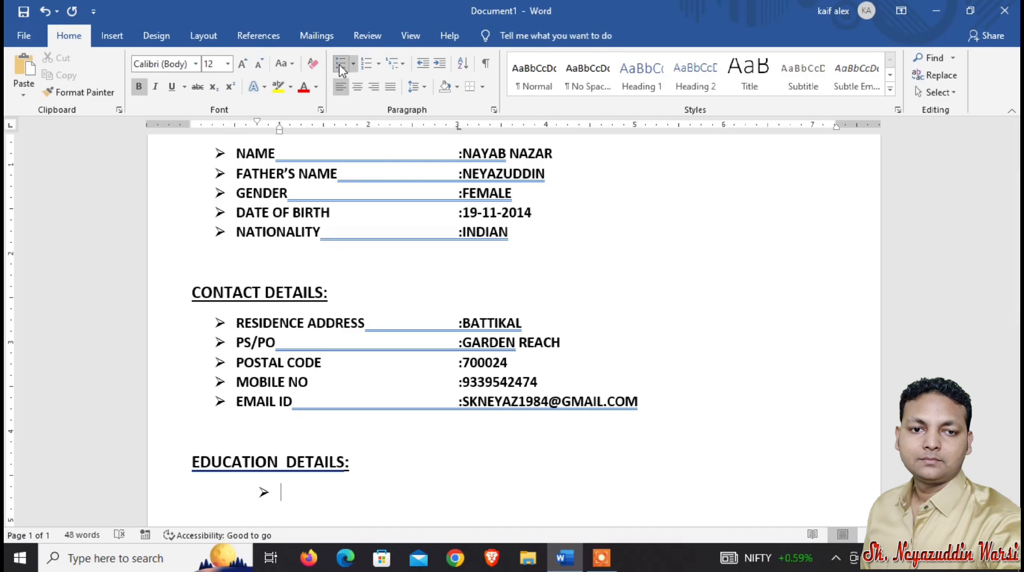
pyautogui.press('BackSpace')
pyautogui.press('BackSpace')
pyautogui.click(340, 65)
pyautogui.write('EDUCATIONB')
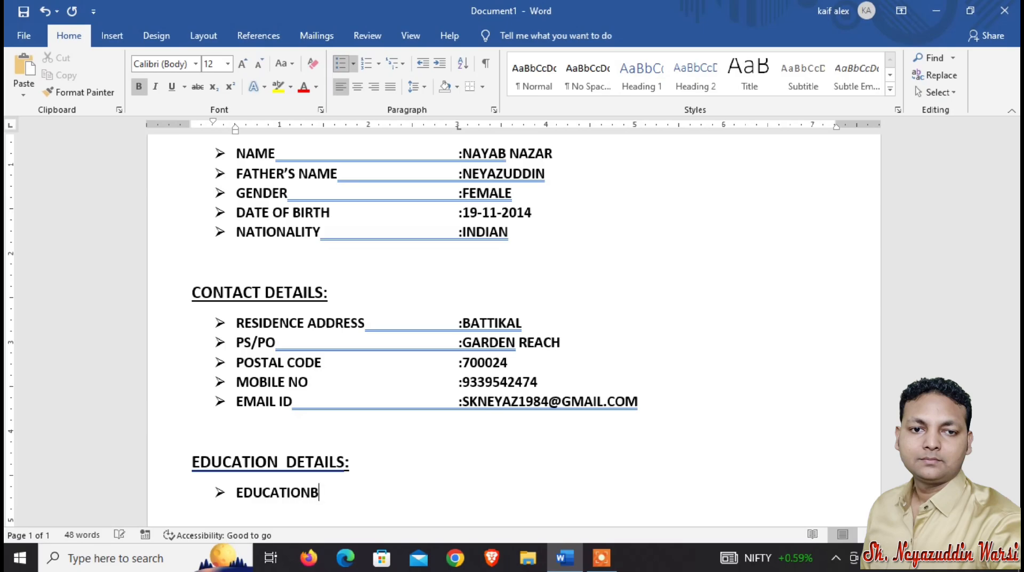
pyautogui.press('BackSpace')
pyautogui.write('QUALIFICATIP')
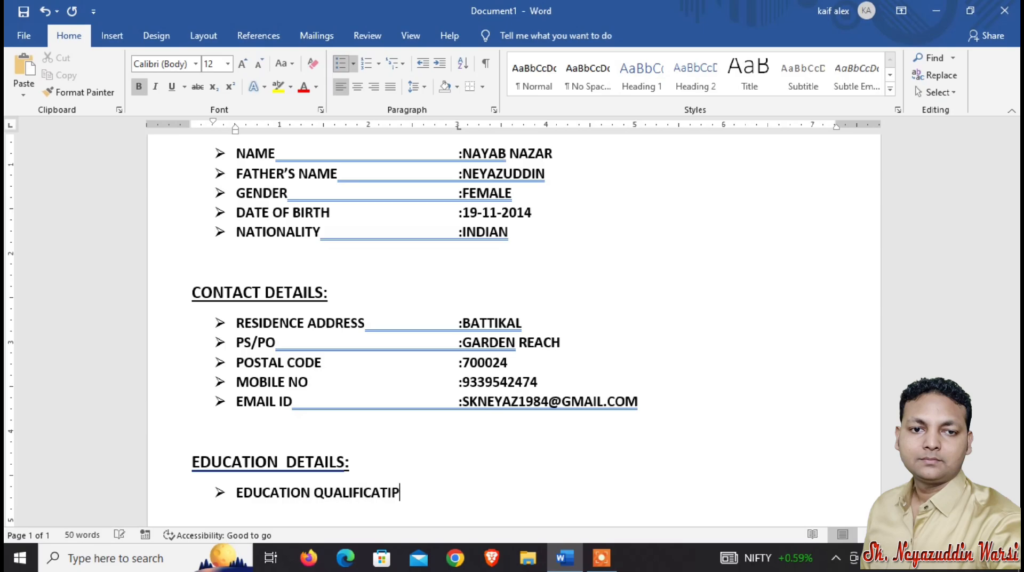
pyautogui.press('BackSpace')
pyautogui.write('ON\t:XX')
pyautogui.press('Return')
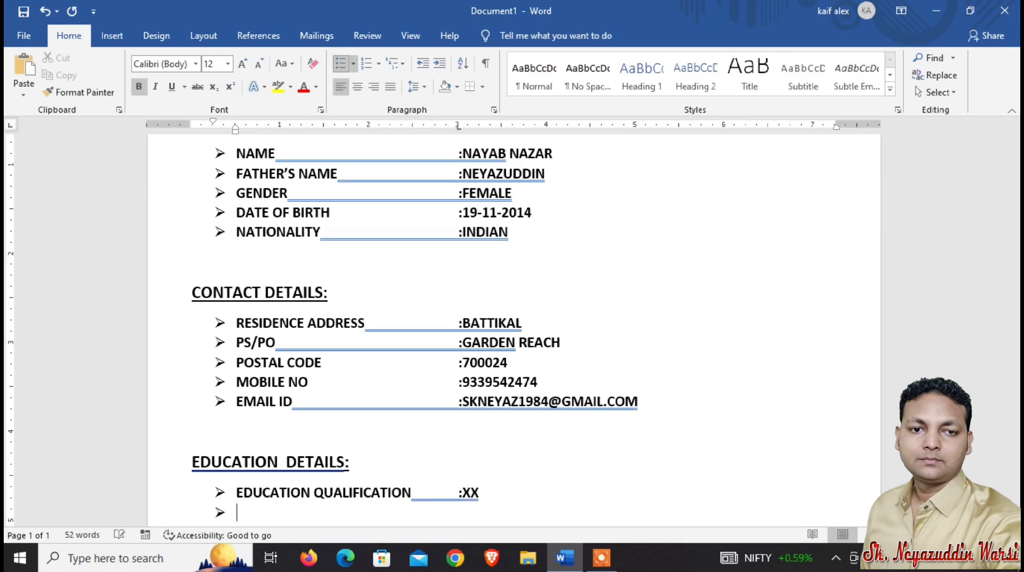
# Add a TECHNICAL QUALIFICATION bullet with a tab and :COMPUTER KNOWLEDGE(ADCA).
pyautogui.write('TECHNICAL')
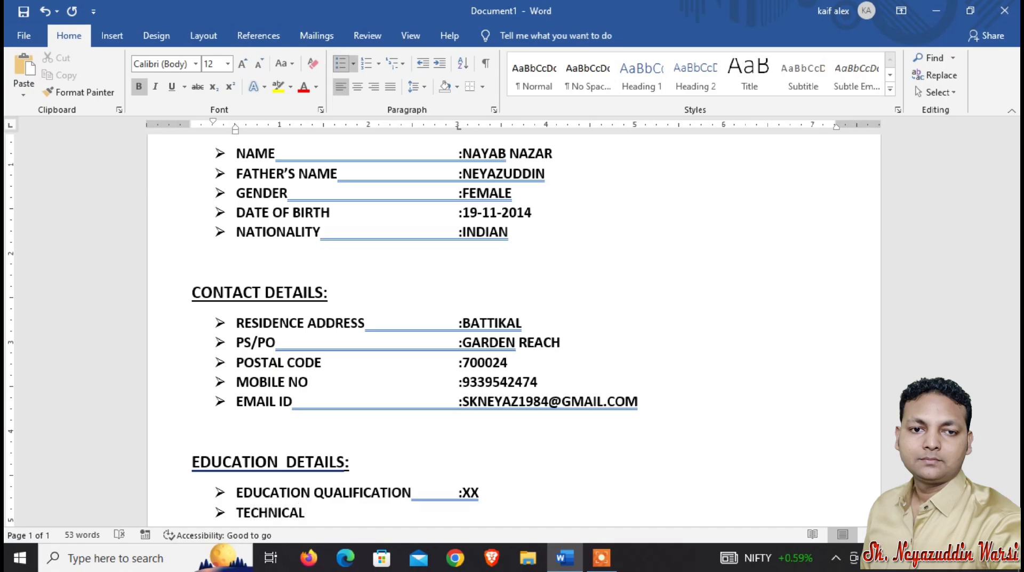
pyautogui.write(' QUAL')
pyautogui.write('IFIFCAT')
pyautogui.press('BackSpace')
pyautogui.press('BackSpace')
pyautogui.press('BackSpace')
pyautogui.press('BackSpace')
pyautogui.write('CA')
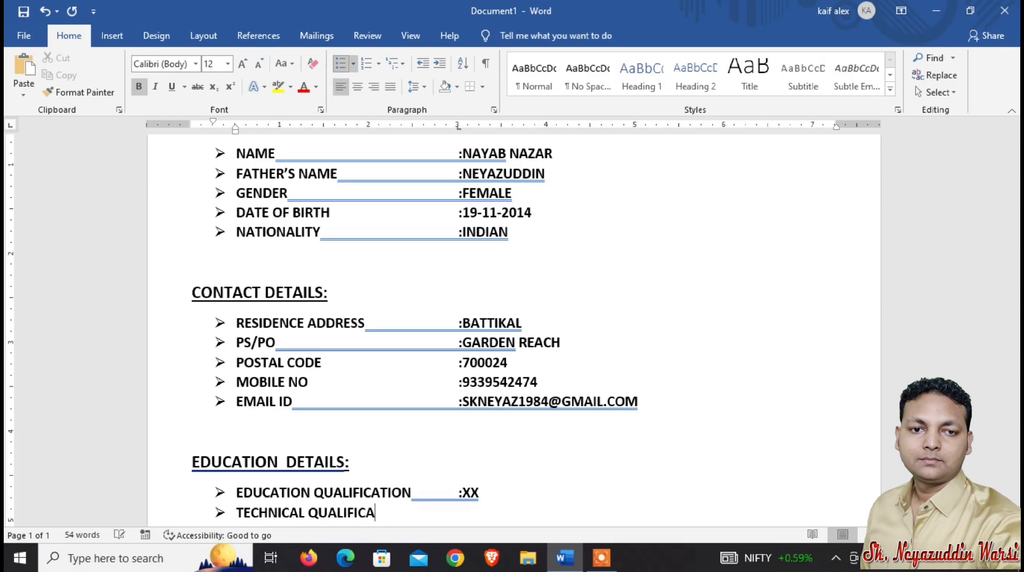
pyautogui.write('TION')
pyautogui.press('Tab')
pyautogui.write(':COMPUTER ')
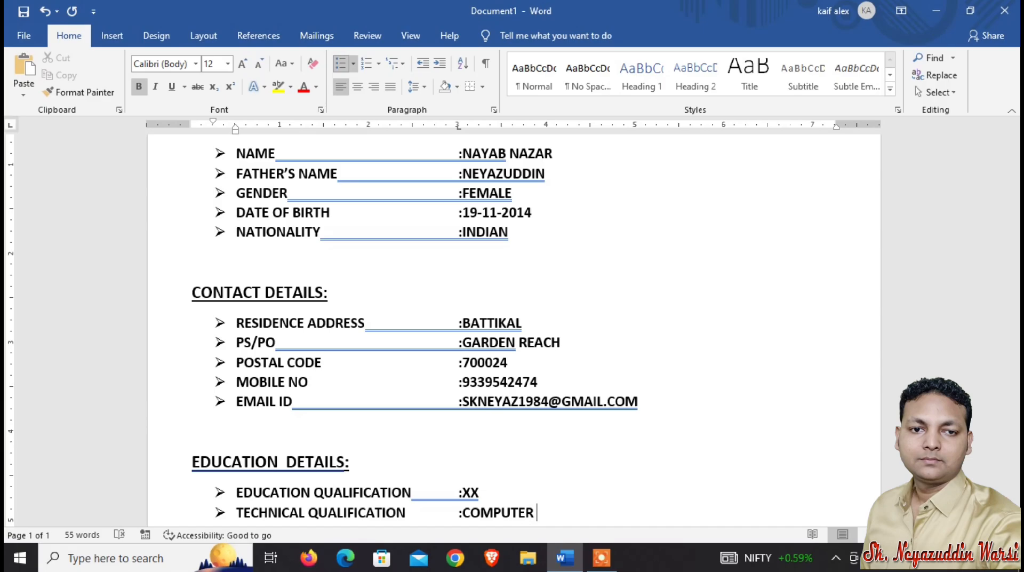
pyautogui.write('KNOW')
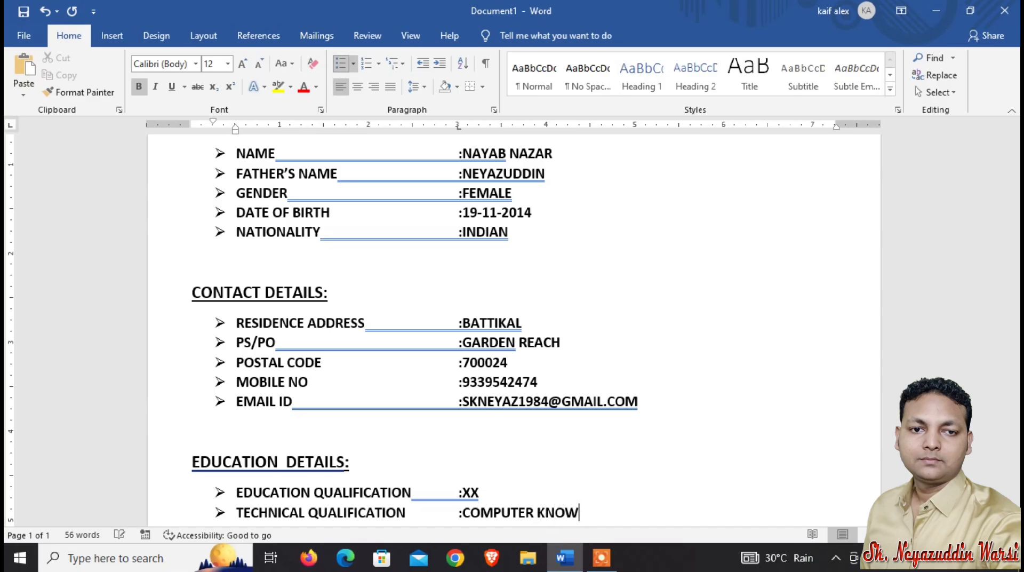
pyautogui.write('LEDGE(ADCA)')
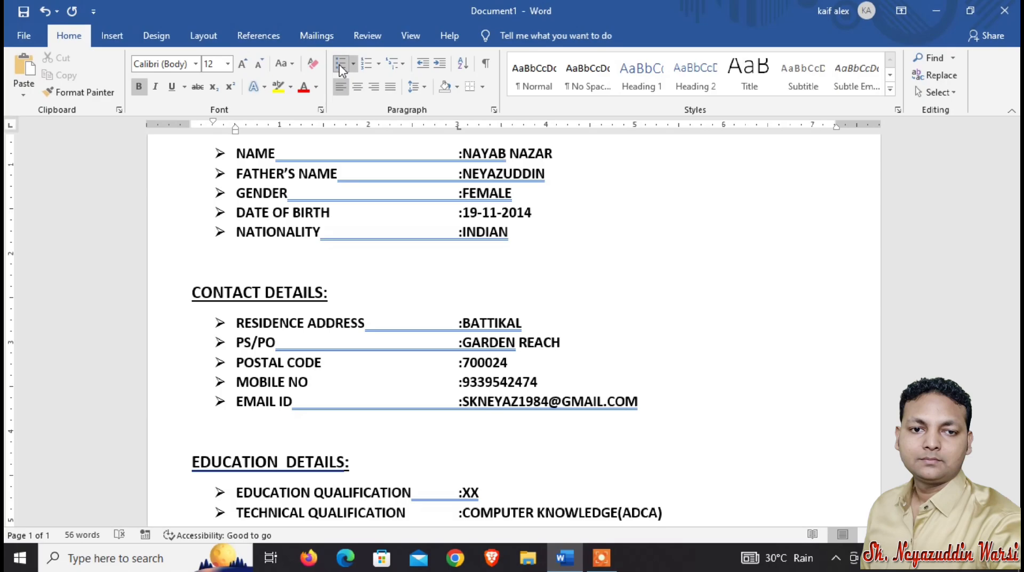
# Add a LANGUAGE KNOWN bullet with a tab and :ENGLISH, HINDI, AND URDU.
pyautogui.press('Return')
pyautogui.write('LANGUAGE')
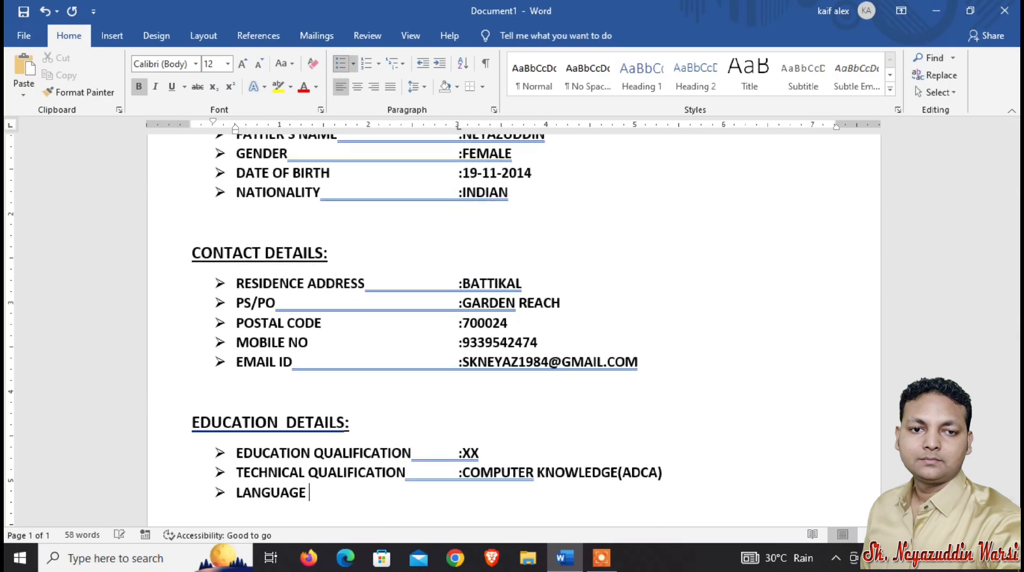
pyautogui.write(' KNOWN\t')
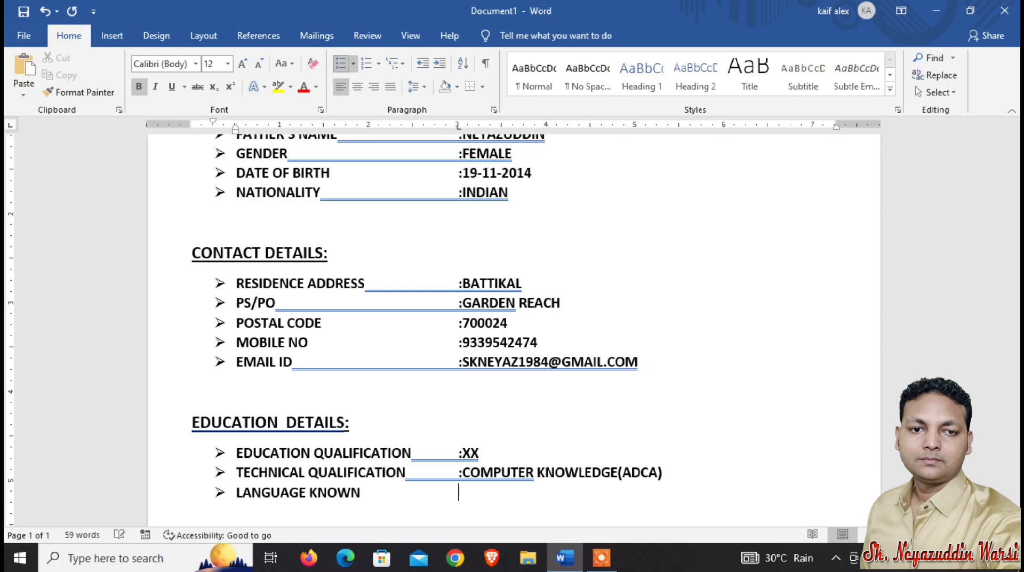
pyautogui.write(':ENGLISH, ')
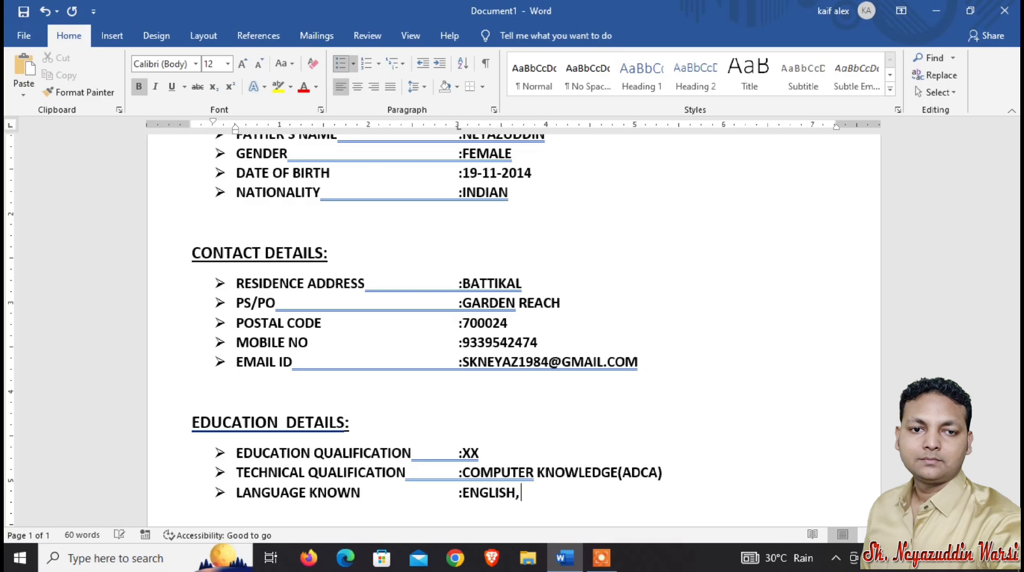
pyautogui.write('HINDI, AND URD')
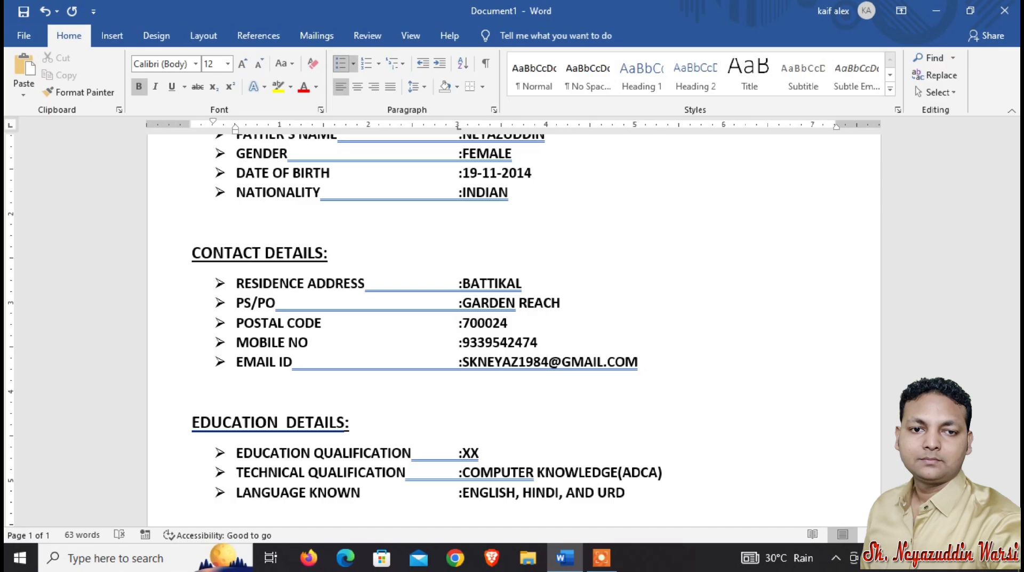
pyautogui.write('U')
# End the bulleted list and add a DATE line with underscore blanks separated by slashes a few lines below.
pyautogui.scroll(-3, 357, 103)
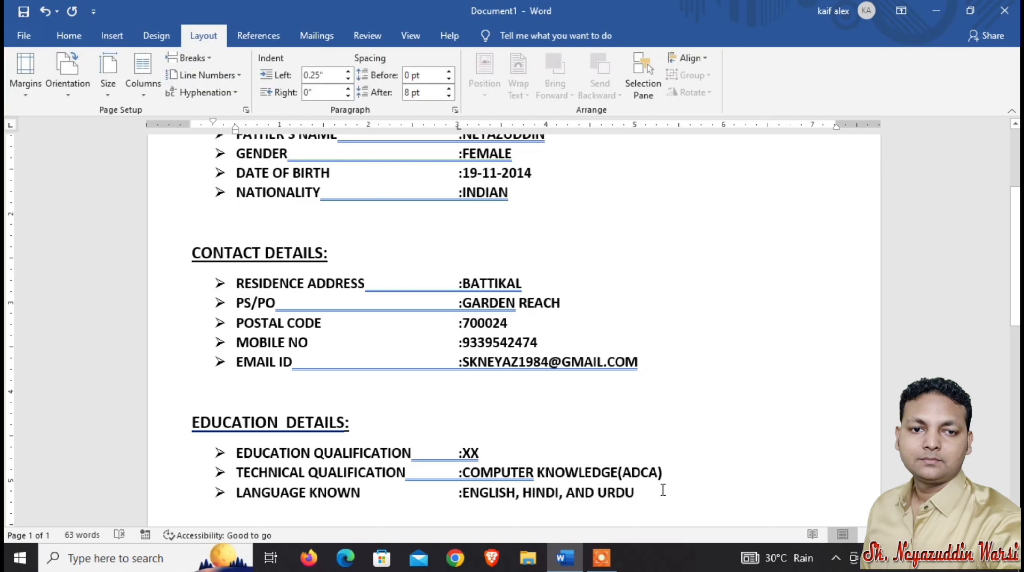
pyautogui.press('Return')
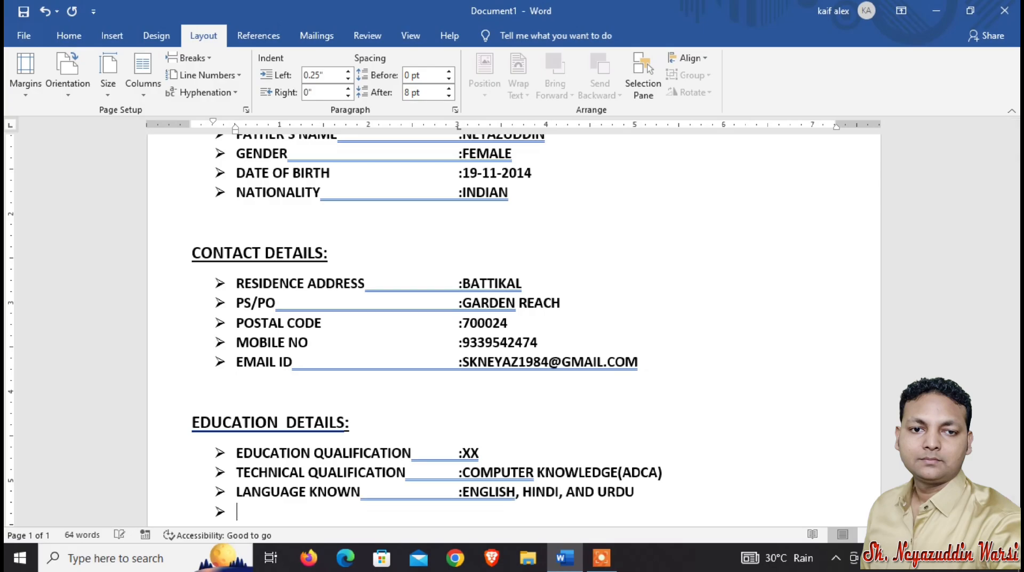
pyautogui.press('Return')
pyautogui.press('Return')
pyautogui.press('Return')
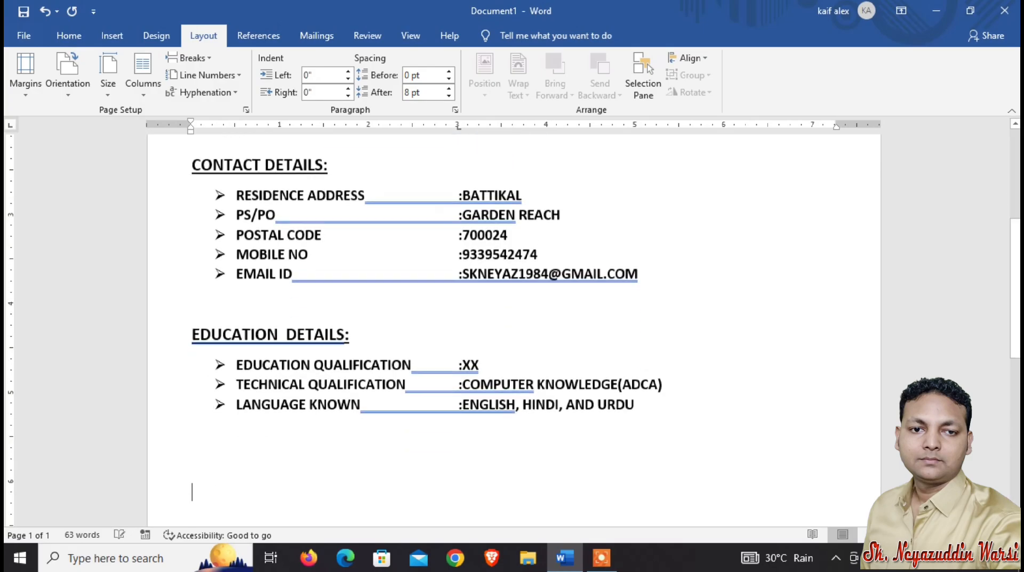
pyautogui.write('DA')
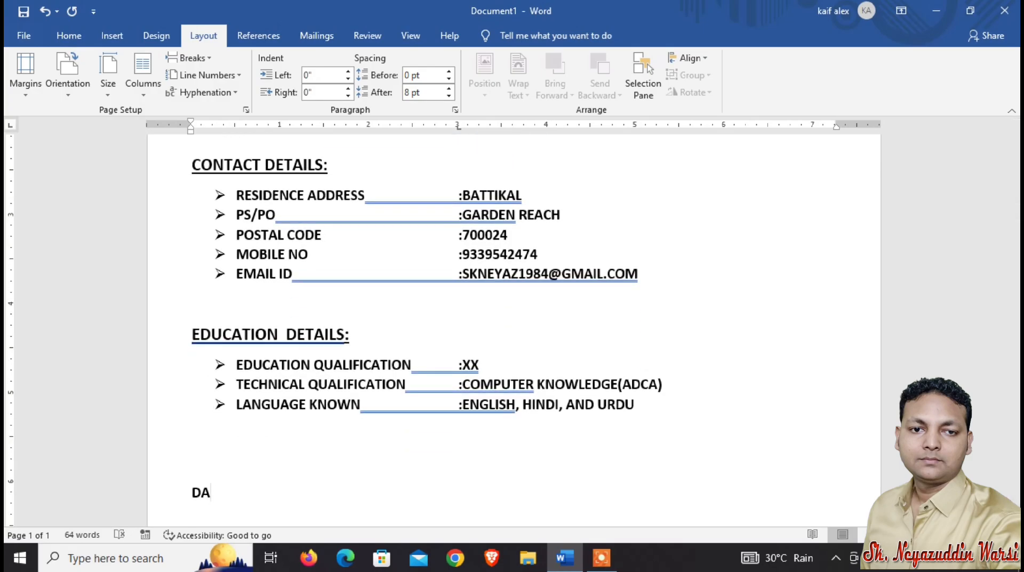
pyautogui.write('TE____/_____/___')
pyautogui.write('__/_______')
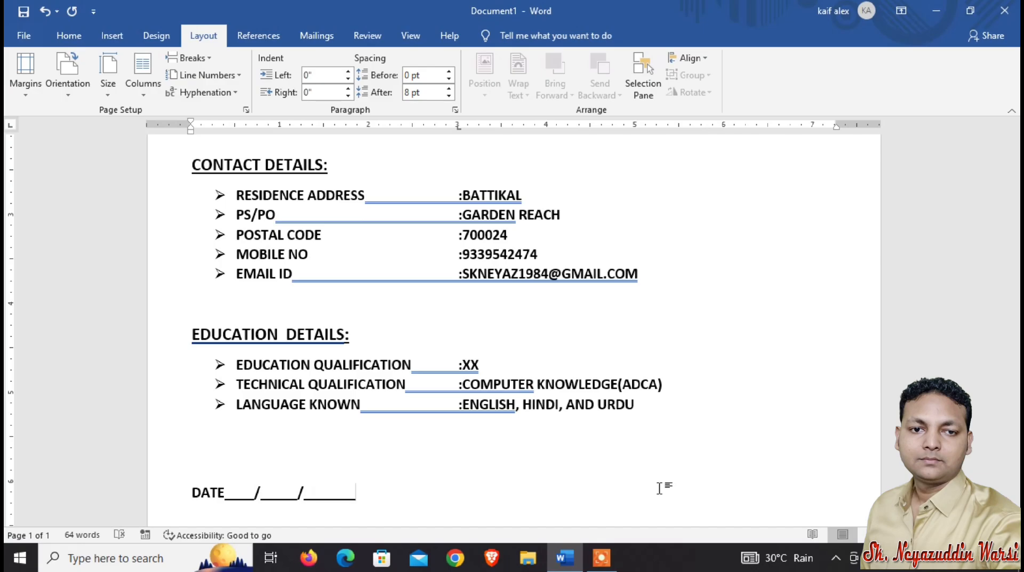
# Add a PLACE: KOLKATA line below the date line.
pyautogui.press('Return')
pyautogui.press('Return')
pyautogui.write('PLACE')
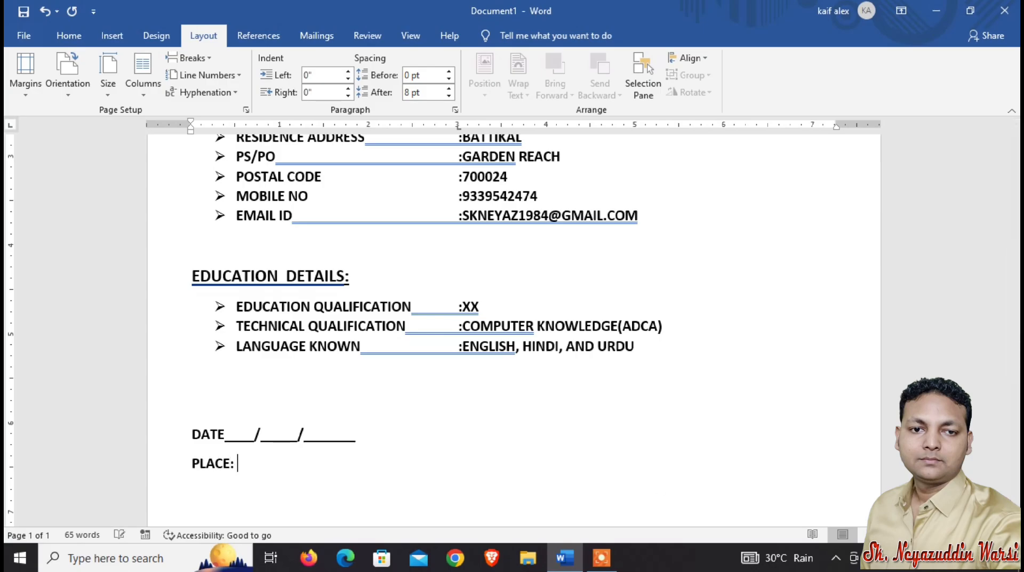
pyautogui.write(': KOLKATA')
# Add an underscore signature line near the right margin with APPLICANT SIGN beneath it.
pyautogui.press('Return')
pyautogui.press('Return')
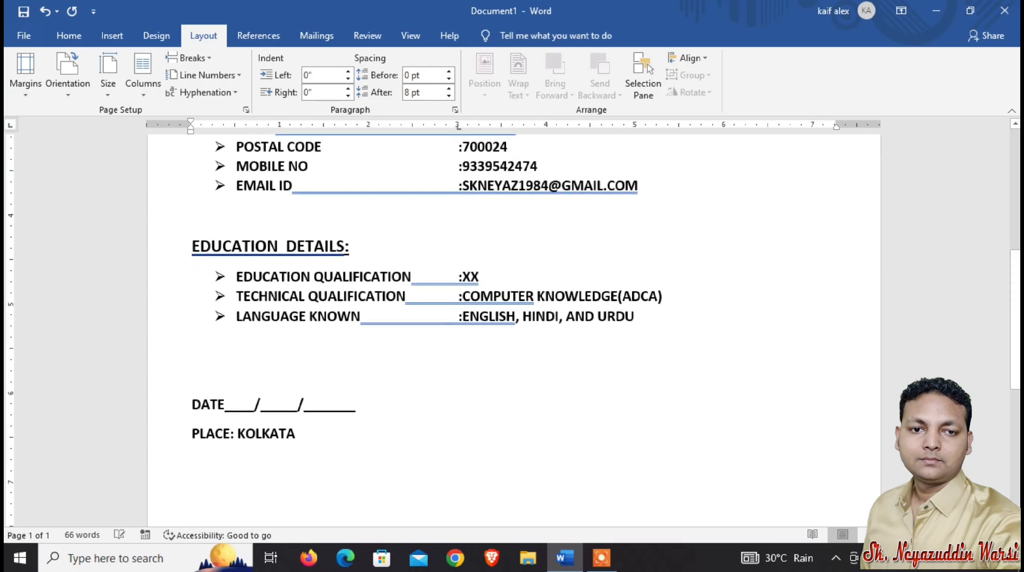
pyautogui.press('Tab')
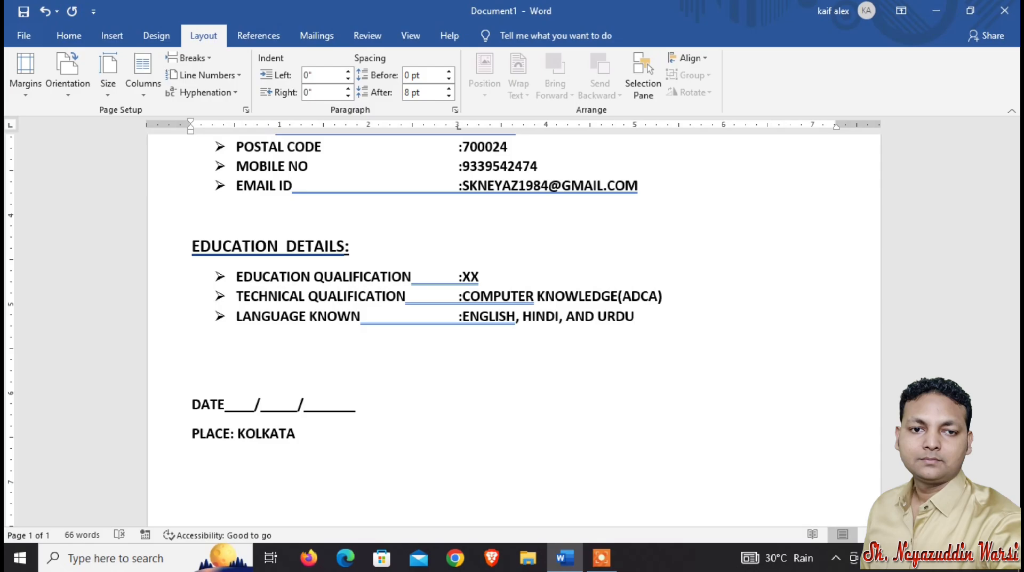
pyautogui.write('________________')
pyautogui.press('Return')
pyautogui.write('APPLICANT')
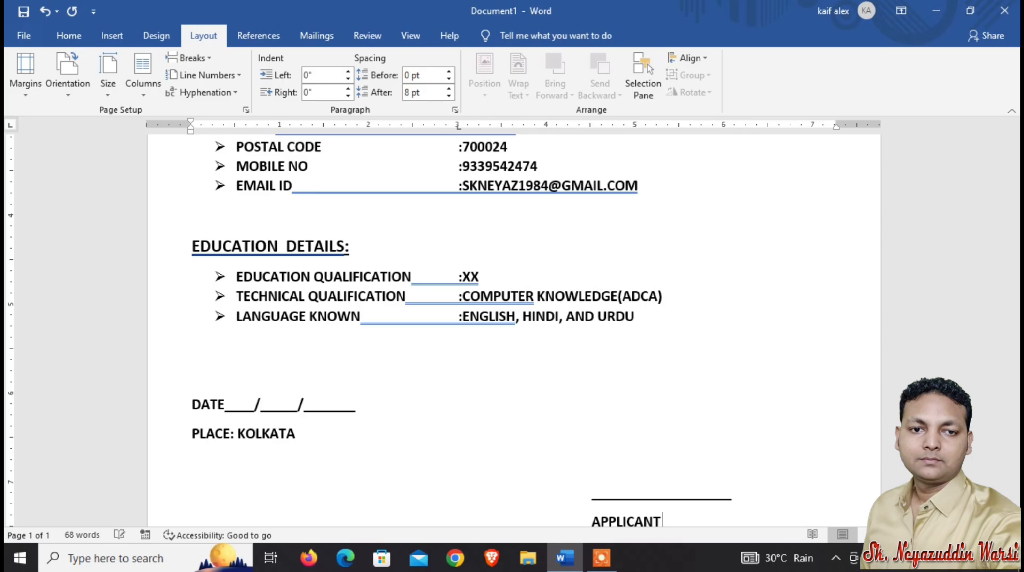
pyautogui.write(' SOGN')
pyautogui.press('BackSpace')
pyautogui.press('BackSpace')
pyautogui.press('BackSpace')
pyautogui.write('IGN')
# Draw a rectangle about 1.01 in tall and 0.82 in wide to the right of the CURRICULAM VITAE heading.
pyautogui.scroll(6, 533, 426)
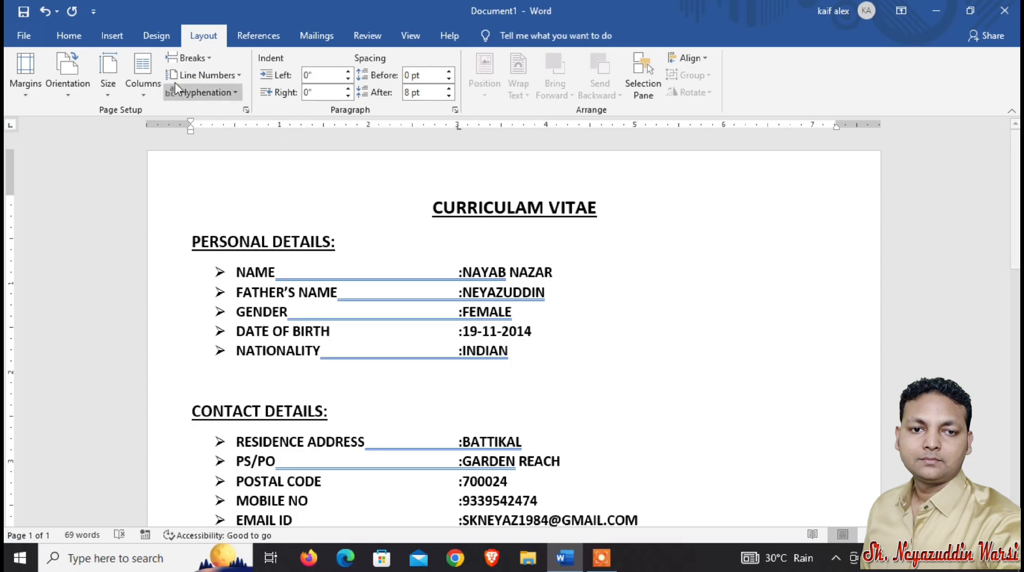
pyautogui.click(112, 42)
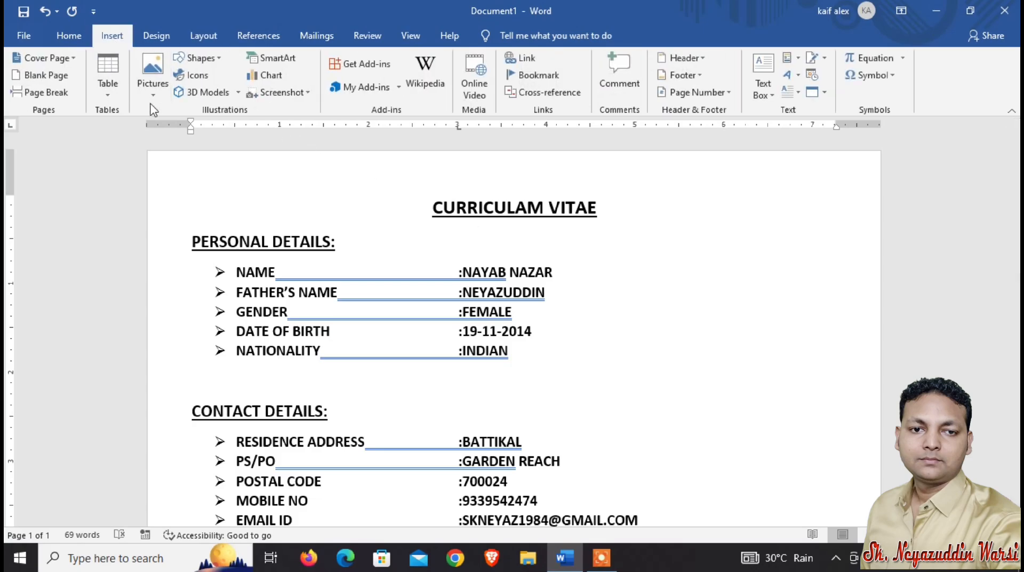
pyautogui.click(203, 59)
pyautogui.click(225, 93)
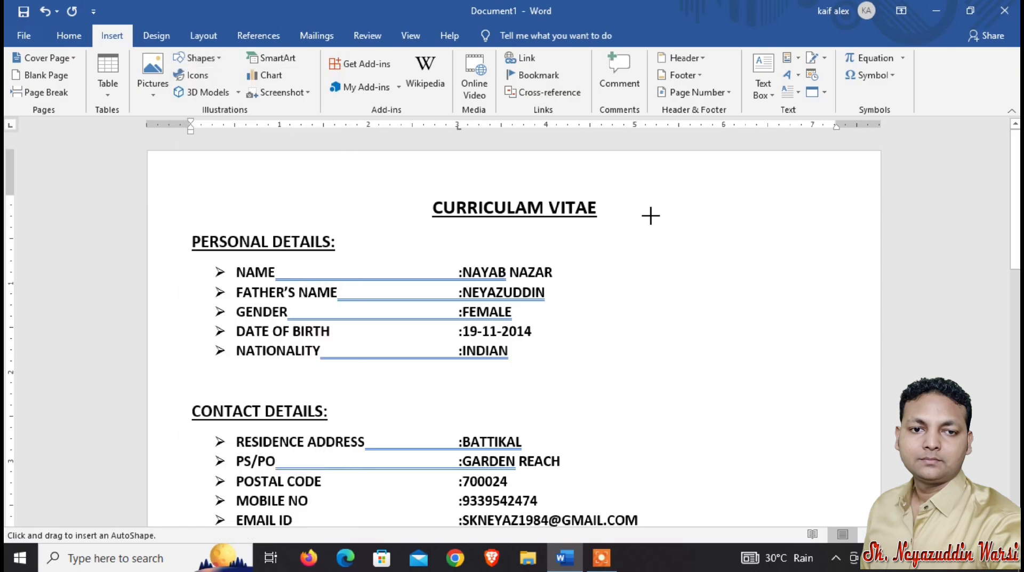
pyautogui.moveTo(720, 216); pyautogui.dragTo(794, 306)
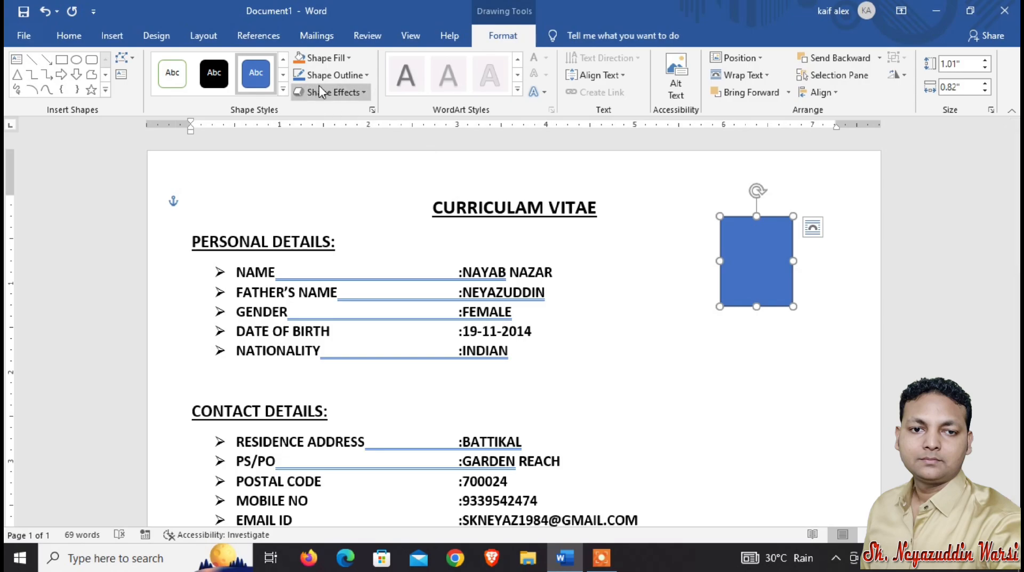
# Draw a second, smaller rectangle about 0.87 by 0.68 in inside the first one.
pyautogui.click(349, 58)
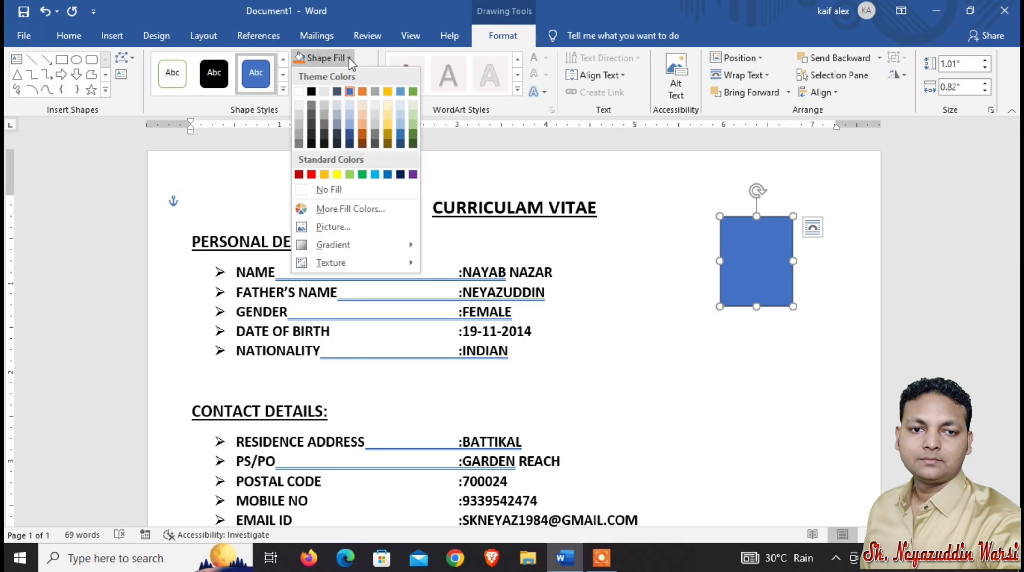
pyautogui.click(349, 60)
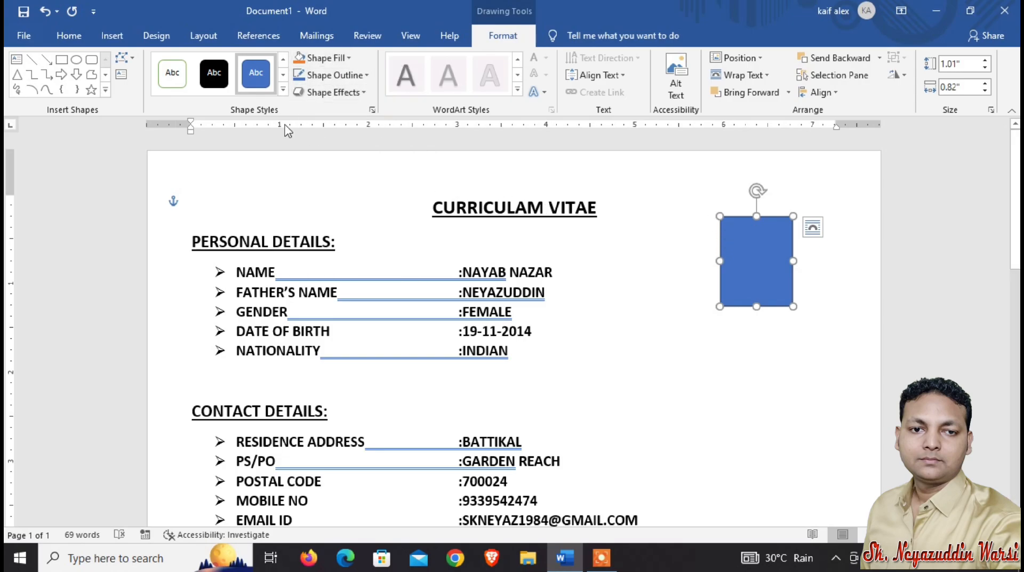
pyautogui.click(61, 60)
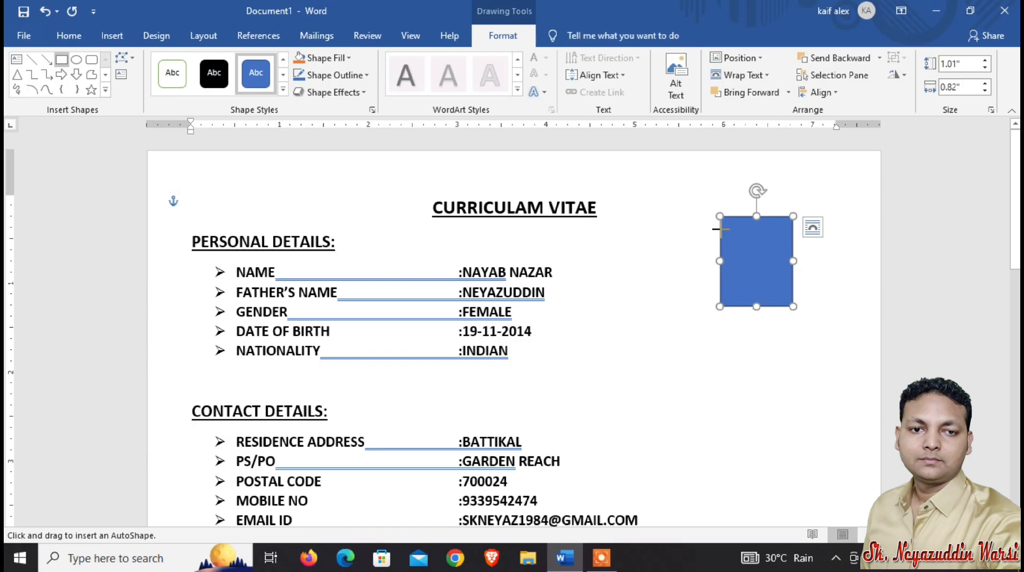
pyautogui.moveTo(727, 224); pyautogui.dragTo(788, 301)
pyautogui.click(841, 208)
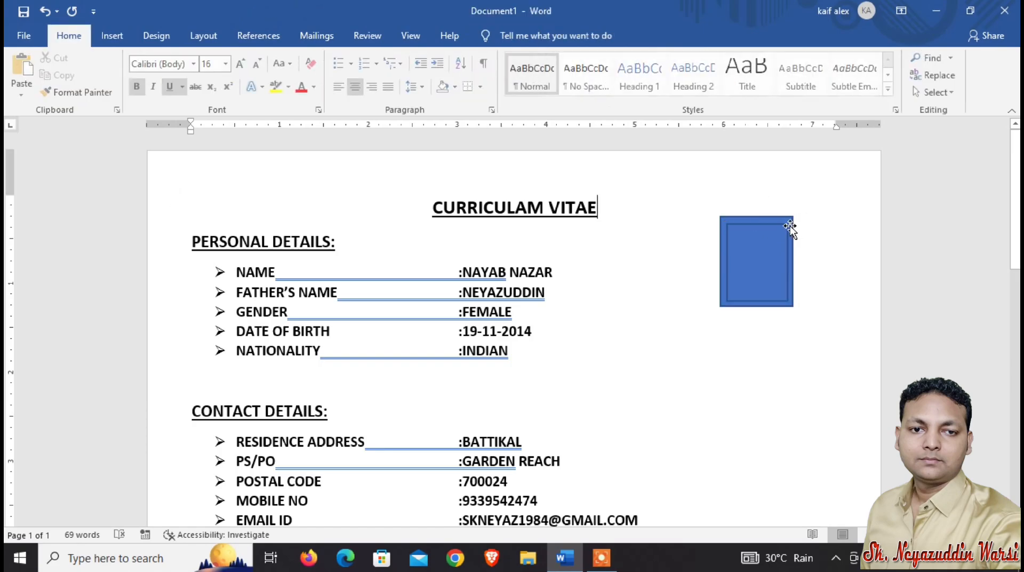
# Set the outer rectangle's outline weight to 3 pt.
pyautogui.click(773, 219)
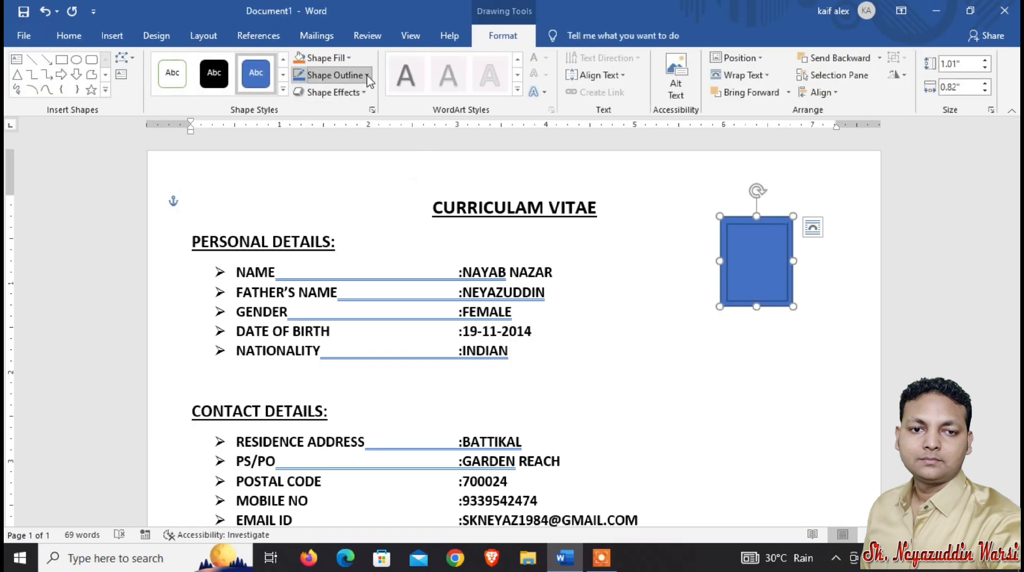
pyautogui.click(352, 75)
pyautogui.moveTo(391, 252)
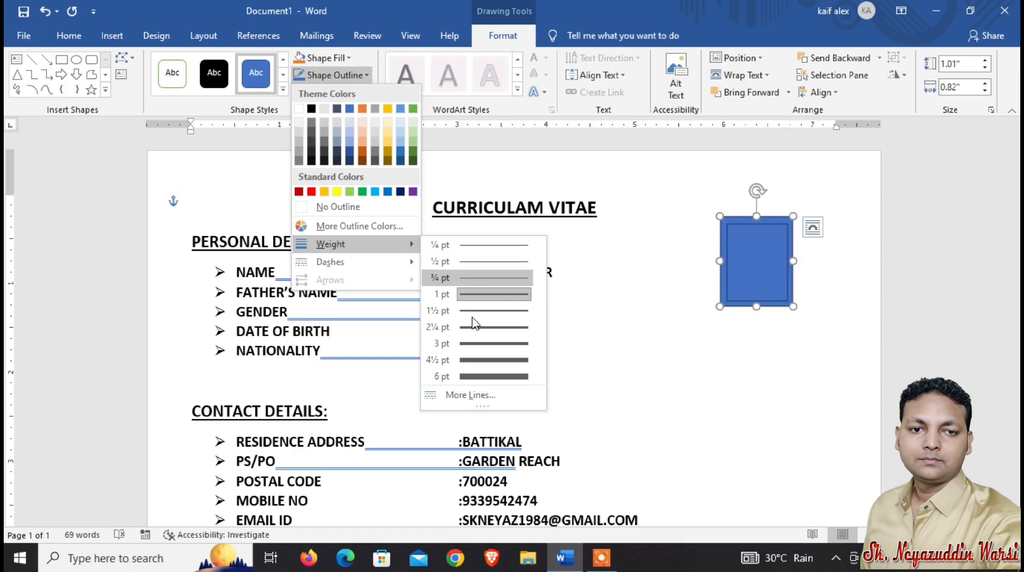
pyautogui.click(480, 345)
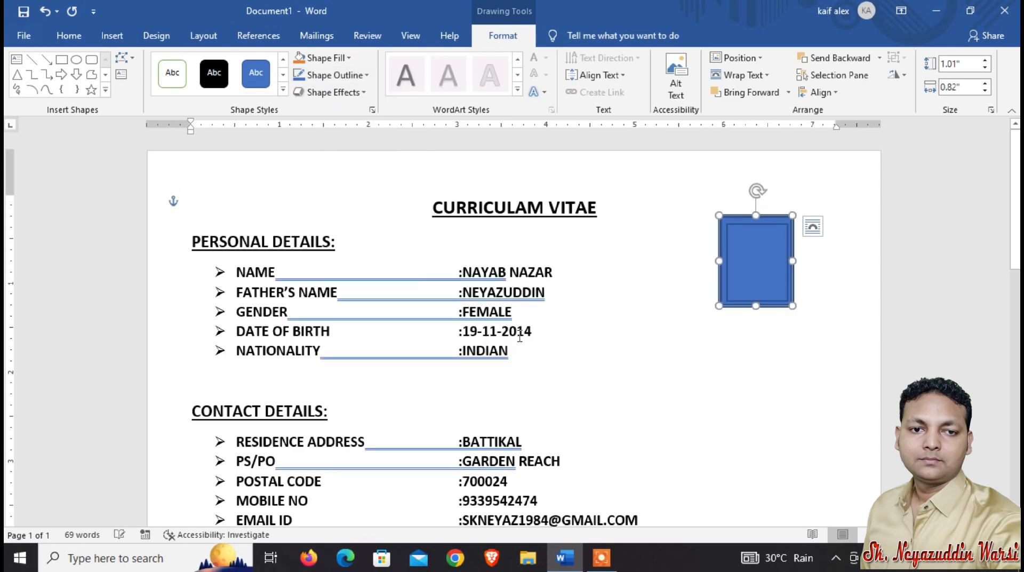
# Fill the inner rectangle with white.
pyautogui.click(743, 241)
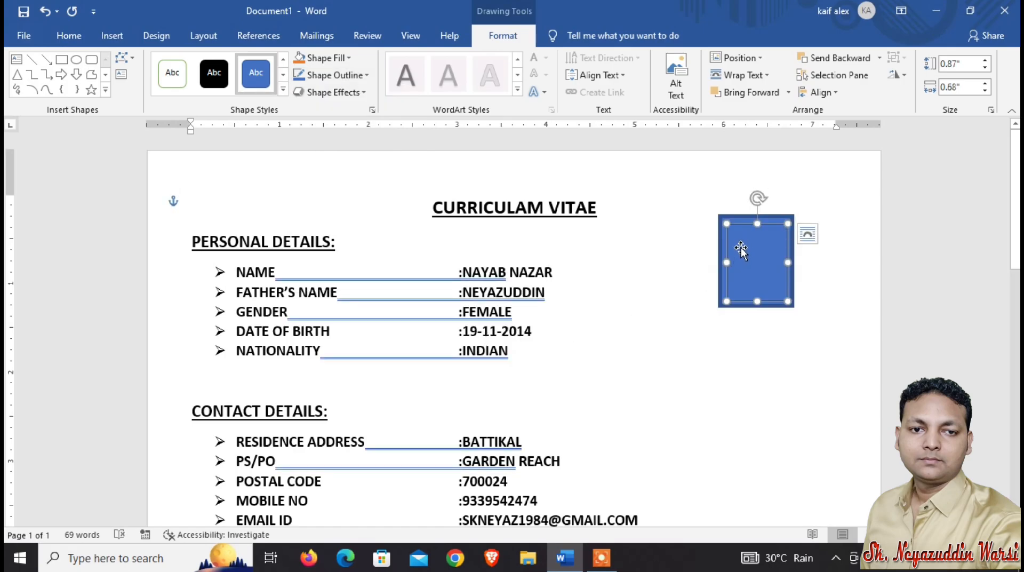
pyautogui.click(326, 58)
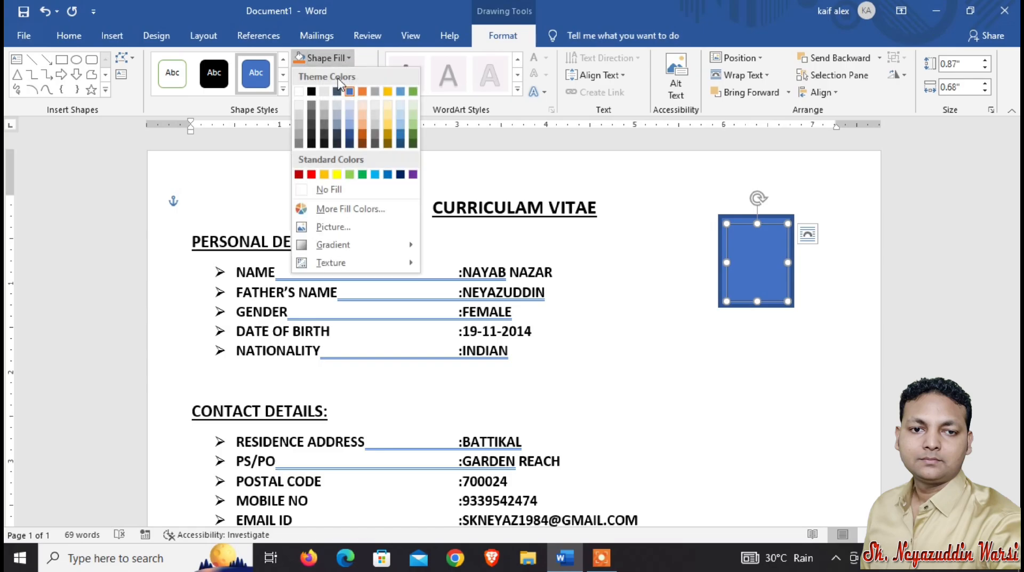
pyautogui.click(300, 92)
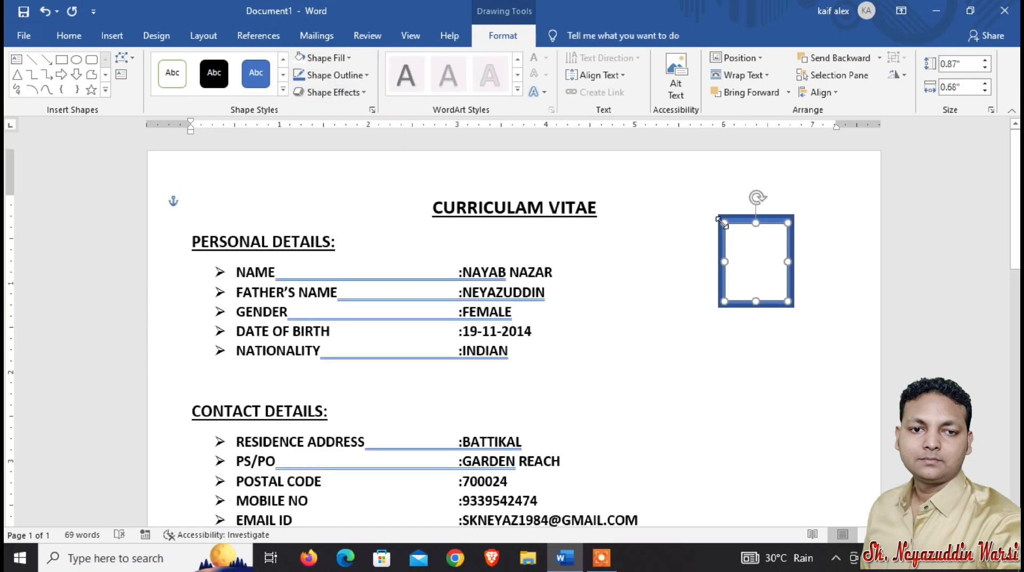
pyautogui.click(686, 219)
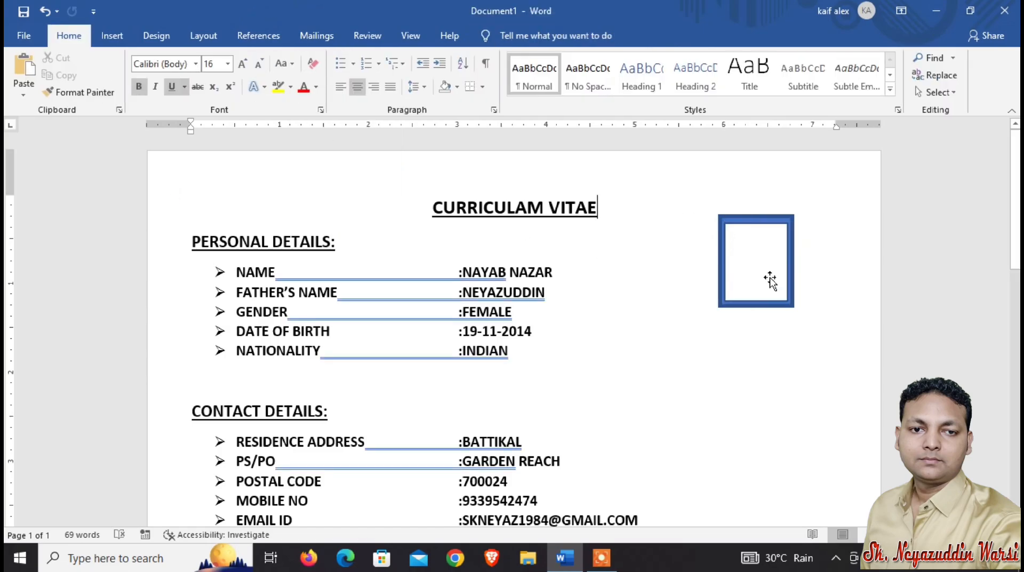
# Select both rectangles and align them to each other's centre and middle.
pyautogui.click(748, 220)
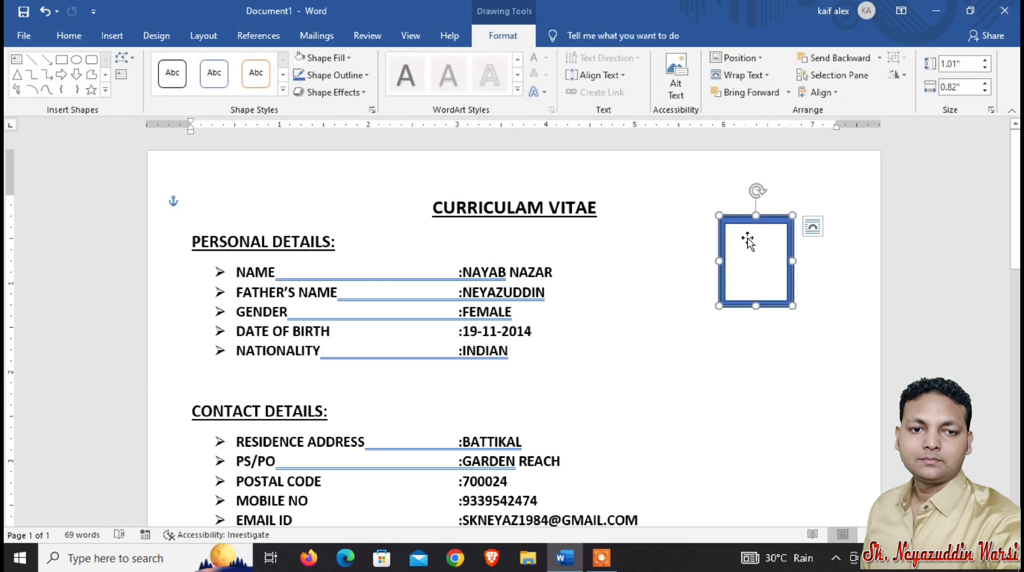
pyautogui.keyDown('shift'); pyautogui.click(745, 245); pyautogui.keyUp('shift')
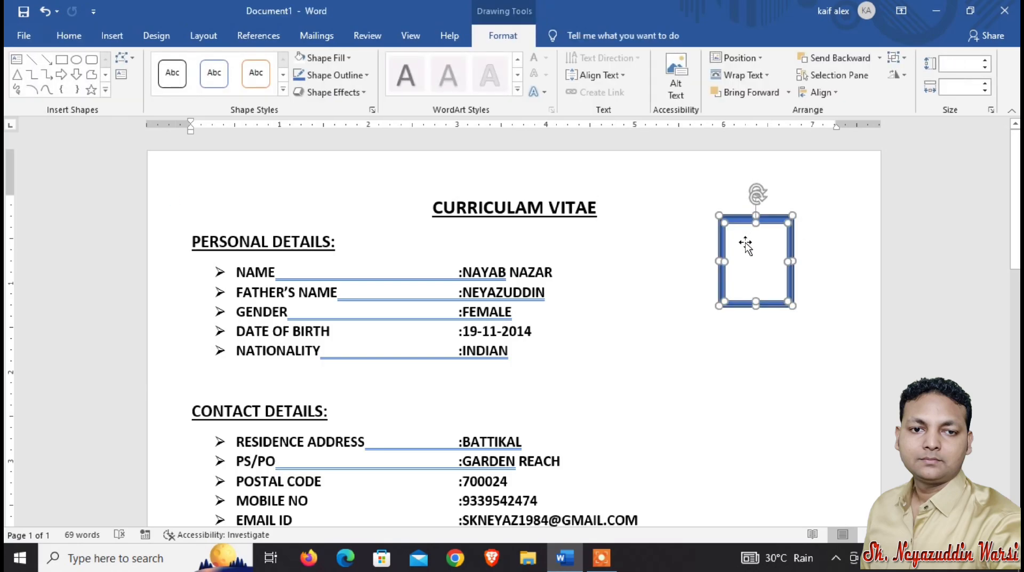
pyautogui.click(822, 93)
pyautogui.click(835, 130)
pyautogui.click(821, 92)
pyautogui.click(832, 182)
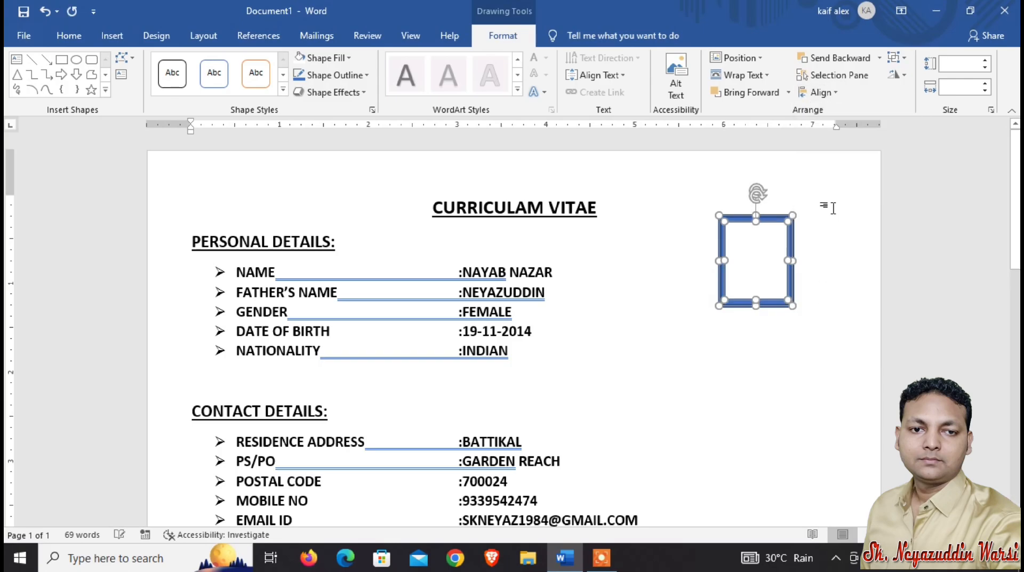
pyautogui.click(833, 208)
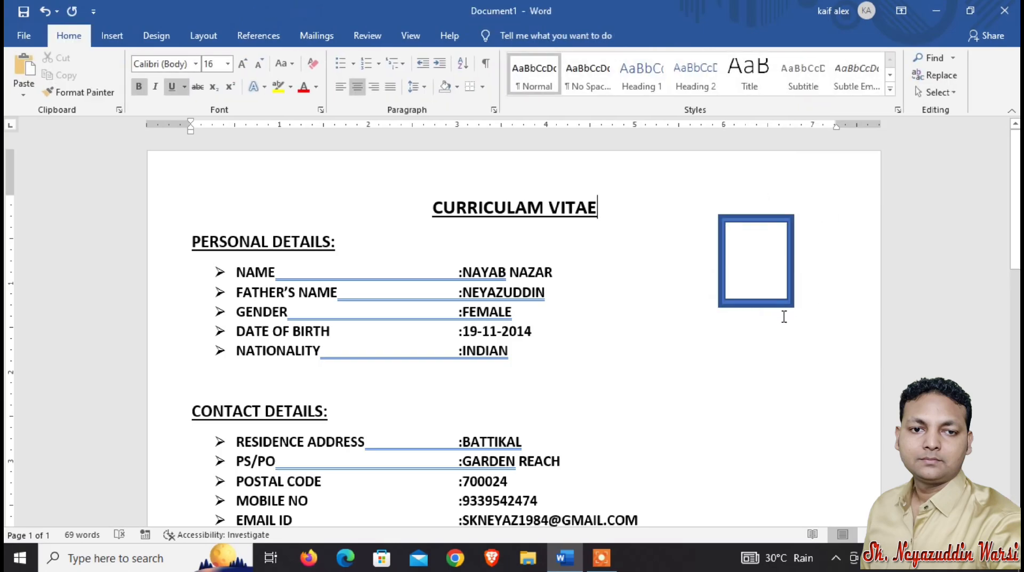
# Add text inside the inner rectangle, starting with Pass.
pyautogui.click(762, 269)
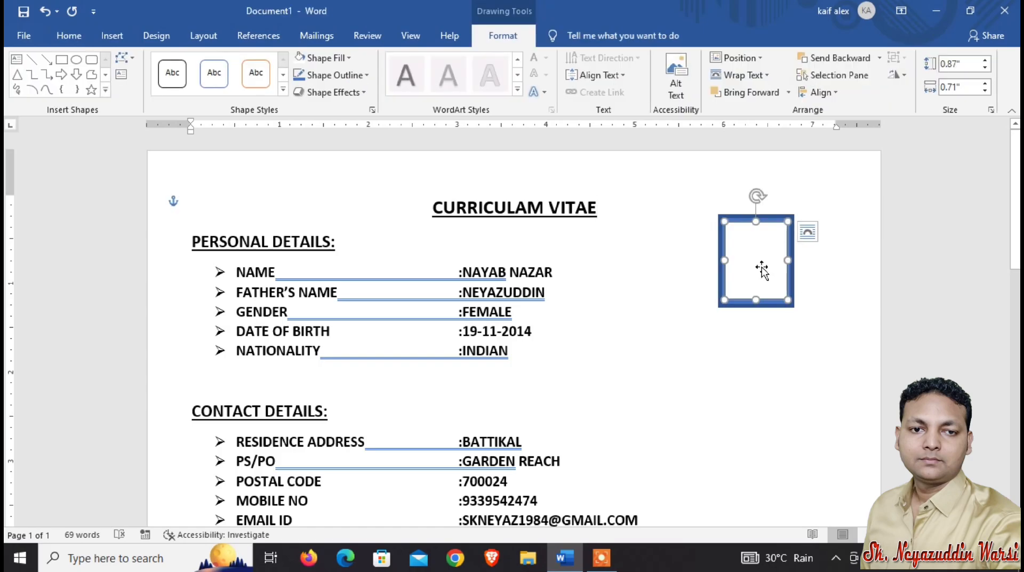
pyautogui.click(850, 224)
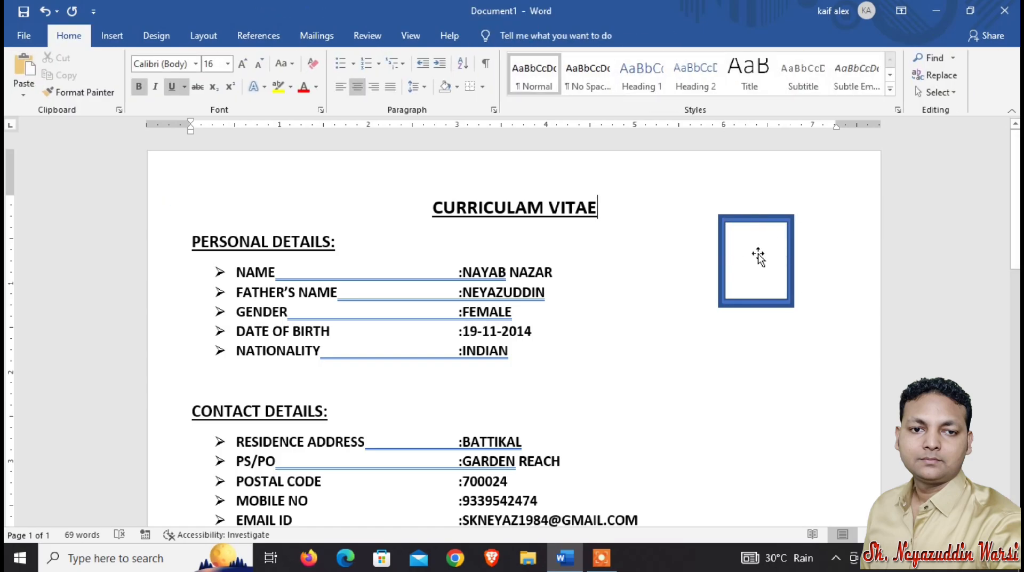
pyautogui.click(758, 256)
pyautogui.rightClick(758, 251)
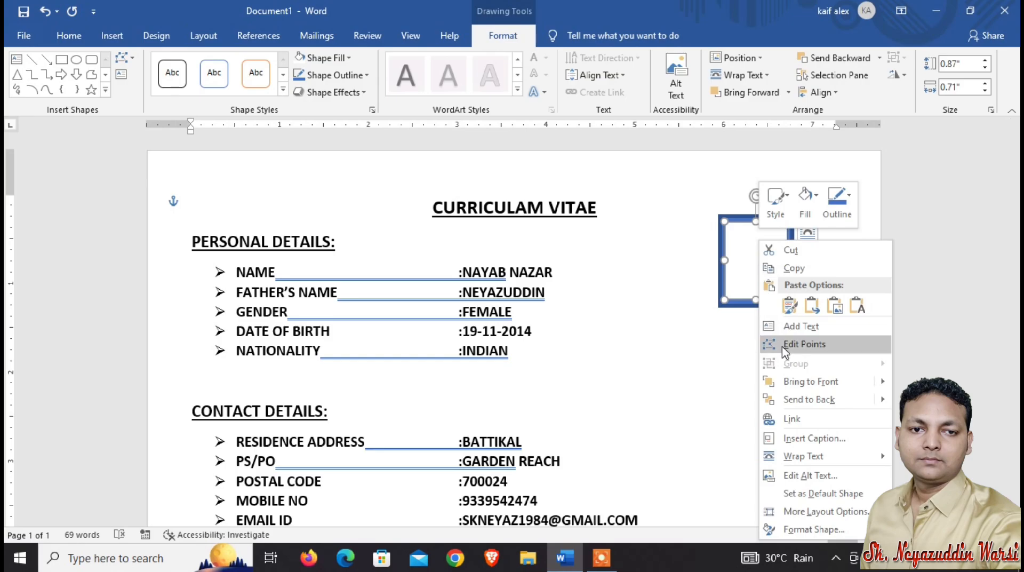
pyautogui.click(792, 326)
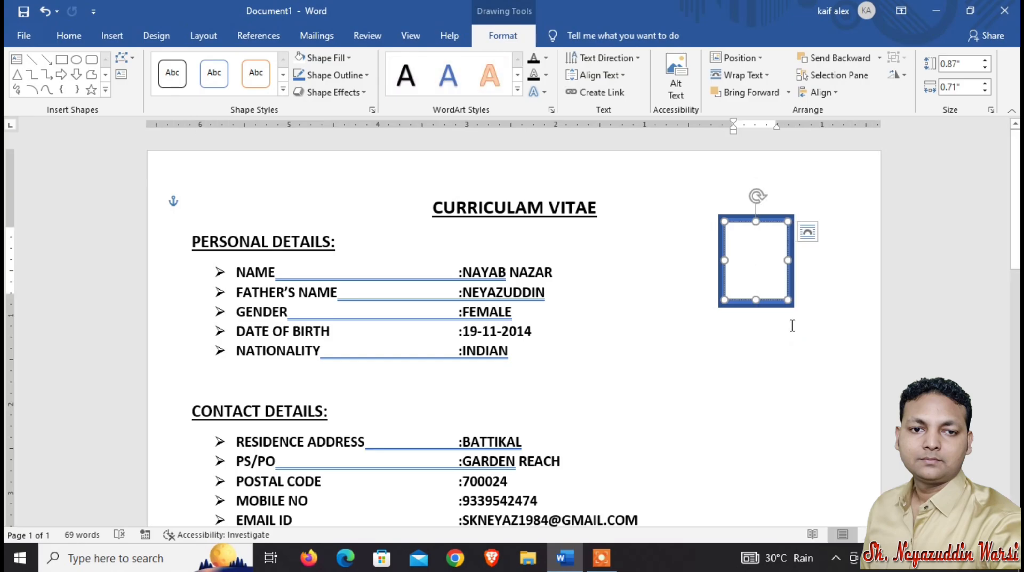
pyautogui.write('PH')
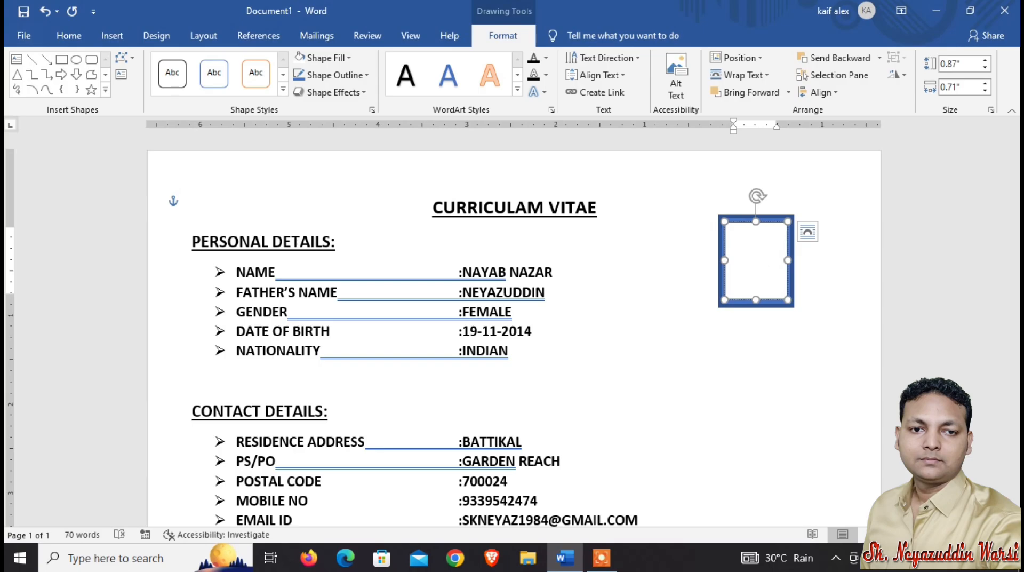
# Set the inner rectangle's text colour to black.
pyautogui.hotkey('ctrl', 'a')
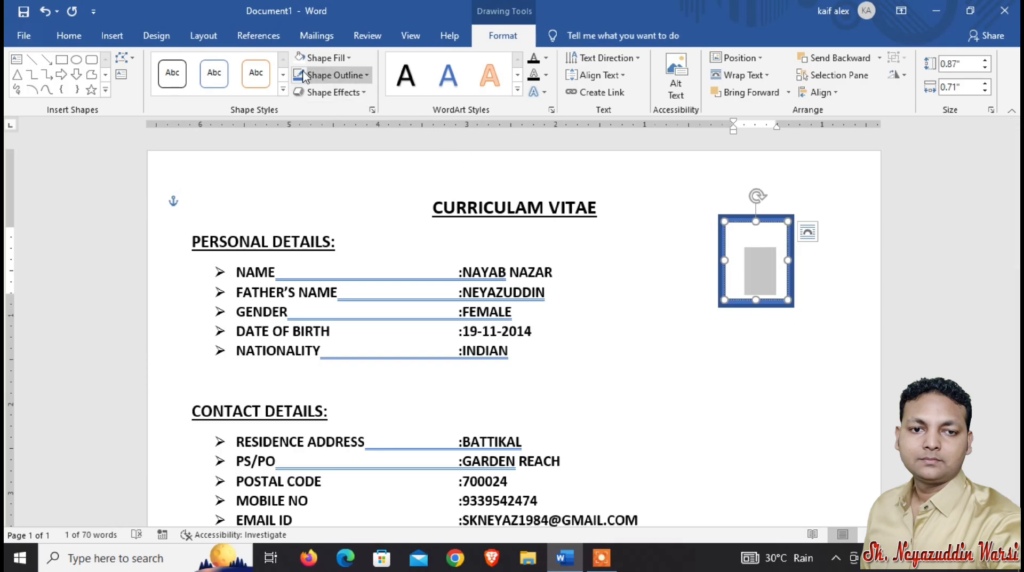
pyautogui.click(78, 31)
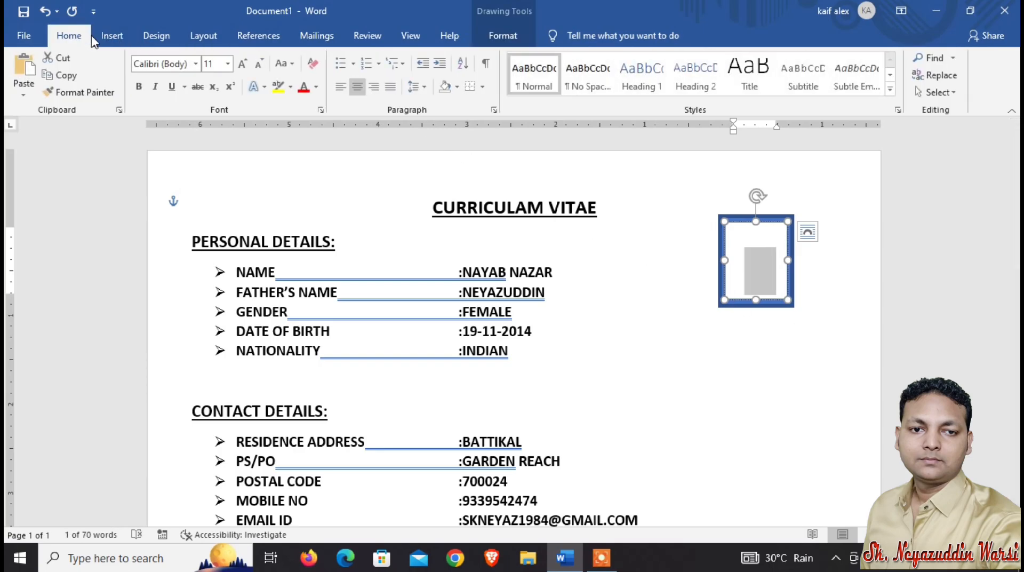
pyautogui.click(316, 87)
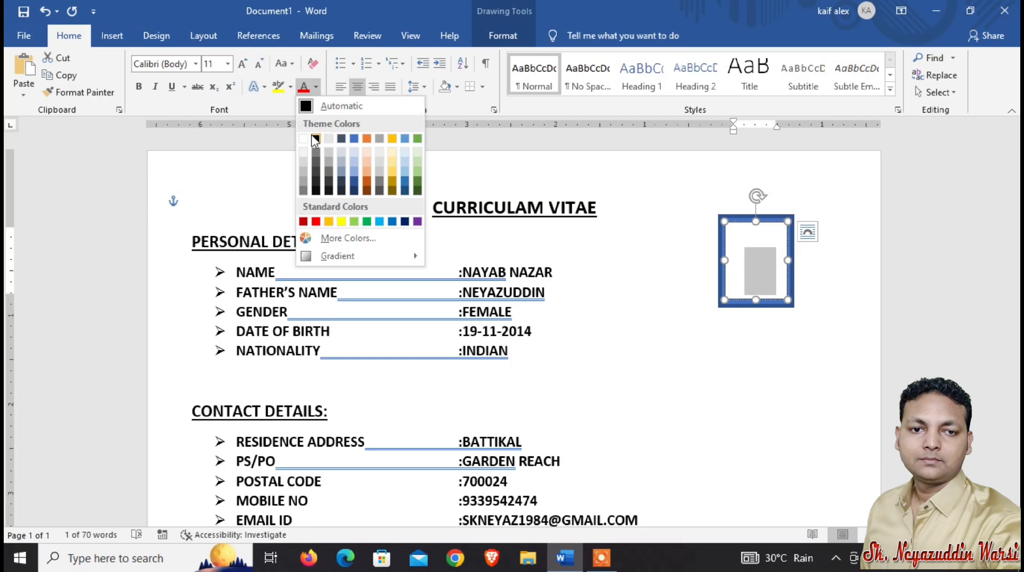
pyautogui.click(316, 139)
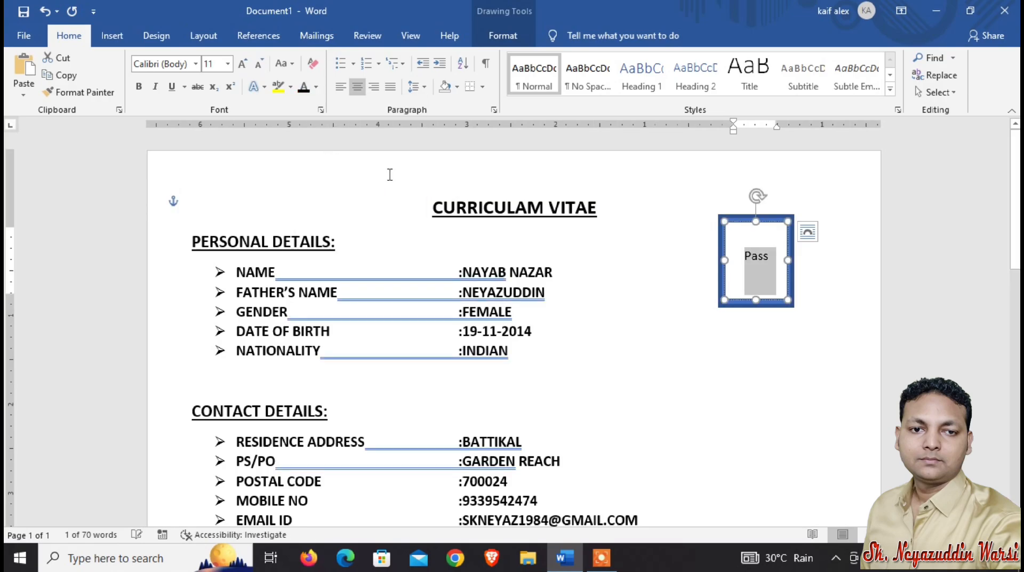
# Complete the label as Passport on one line and Size Photo on the next.
pyautogui.click(777, 259)
pyautogui.write('poe')
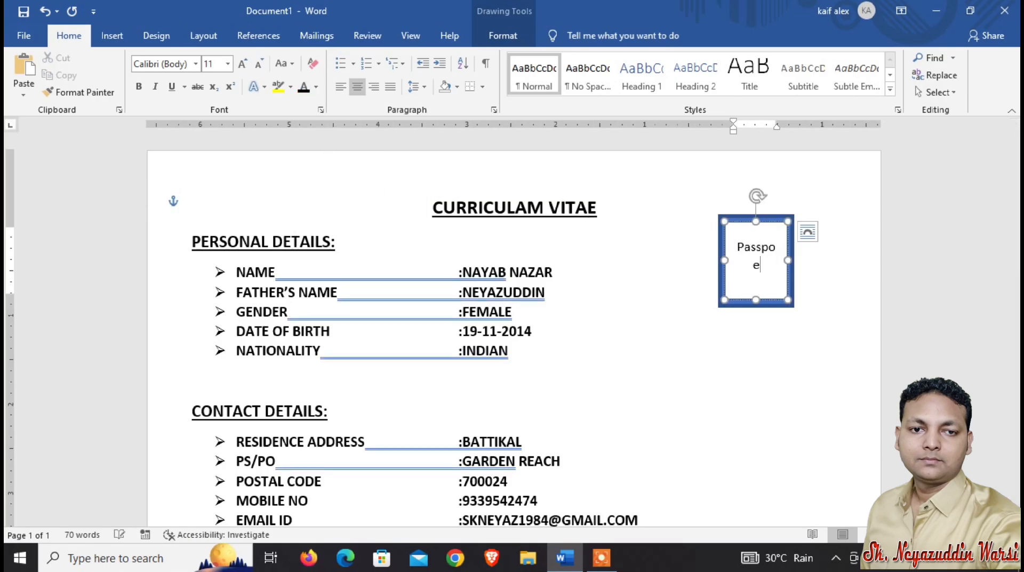
pyautogui.press('BackSpace')
pyautogui.write('rt')
pyautogui.press('Return')
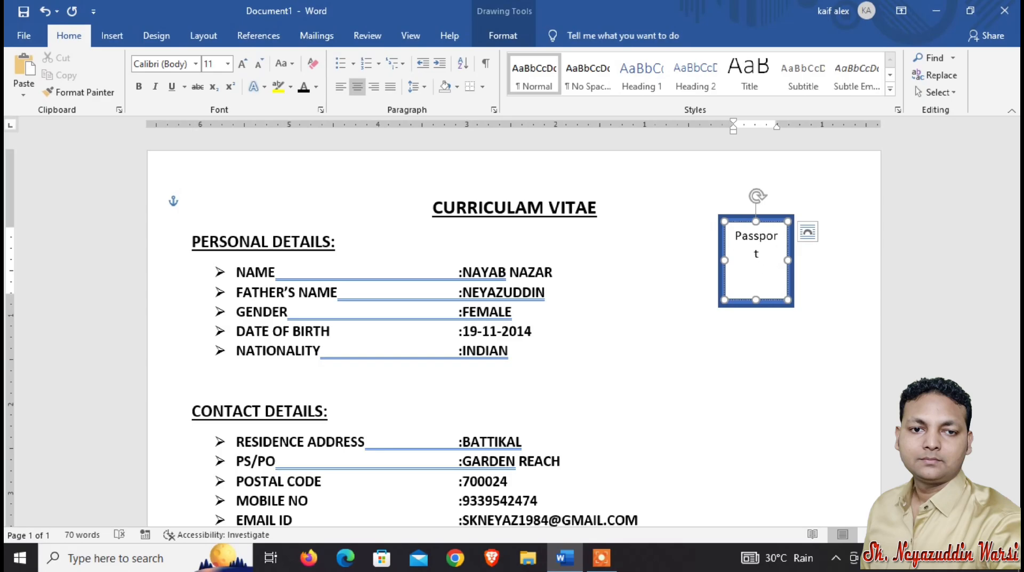
pyautogui.write('Size Photo')
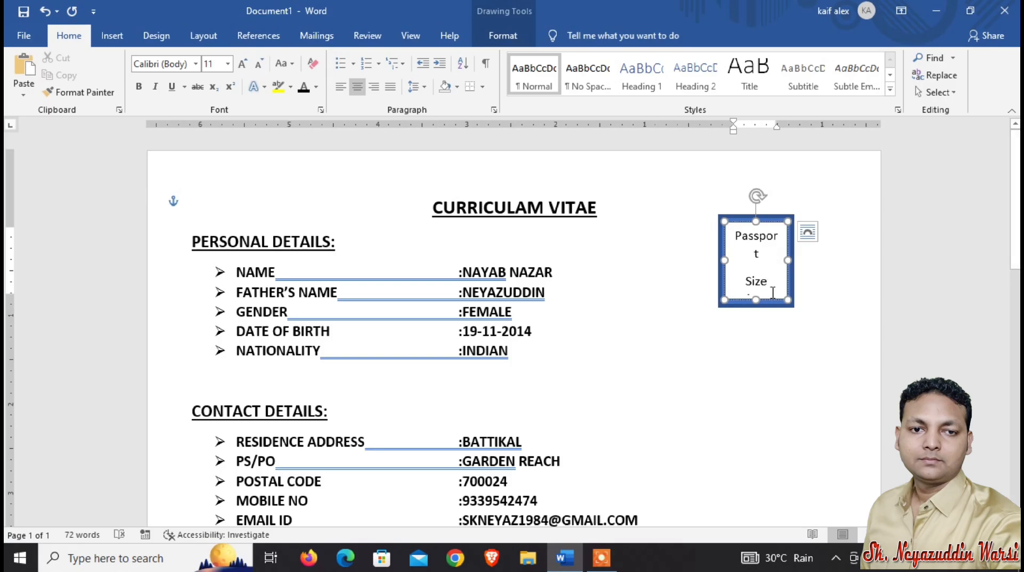
# Shrink the Passport Size Photo label's font size to 8 pt.
pyautogui.moveTo(773, 293); pyautogui.dragTo(735, 230)
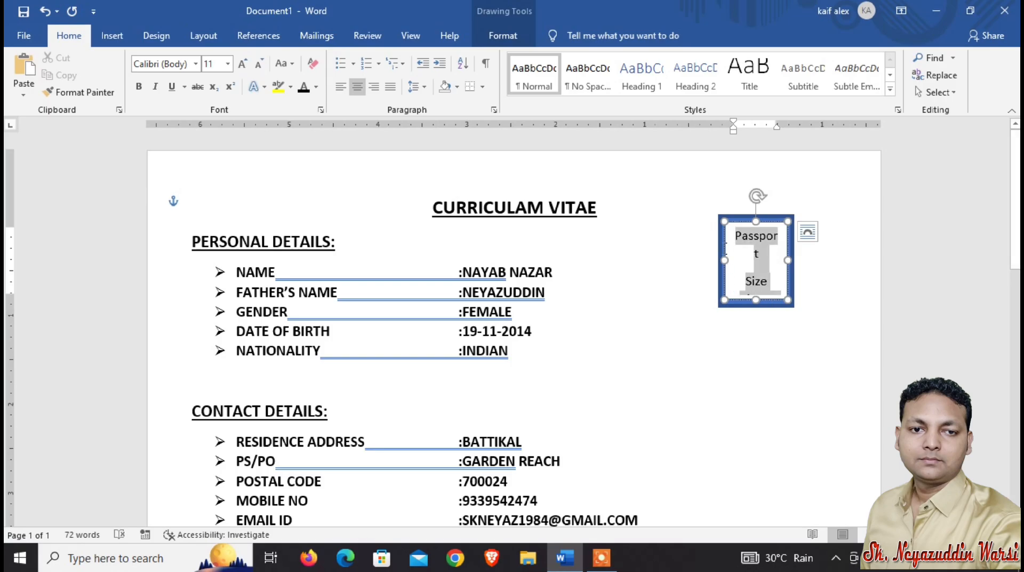
pyautogui.click(261, 65)
pyautogui.click(261, 65)
pyautogui.click(261, 65)
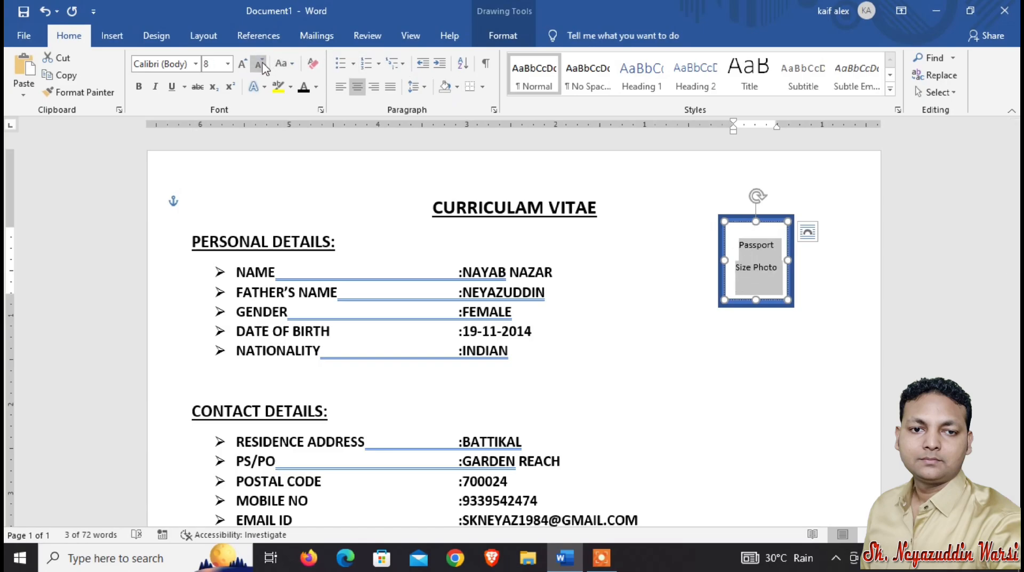
pyautogui.click(682, 298)
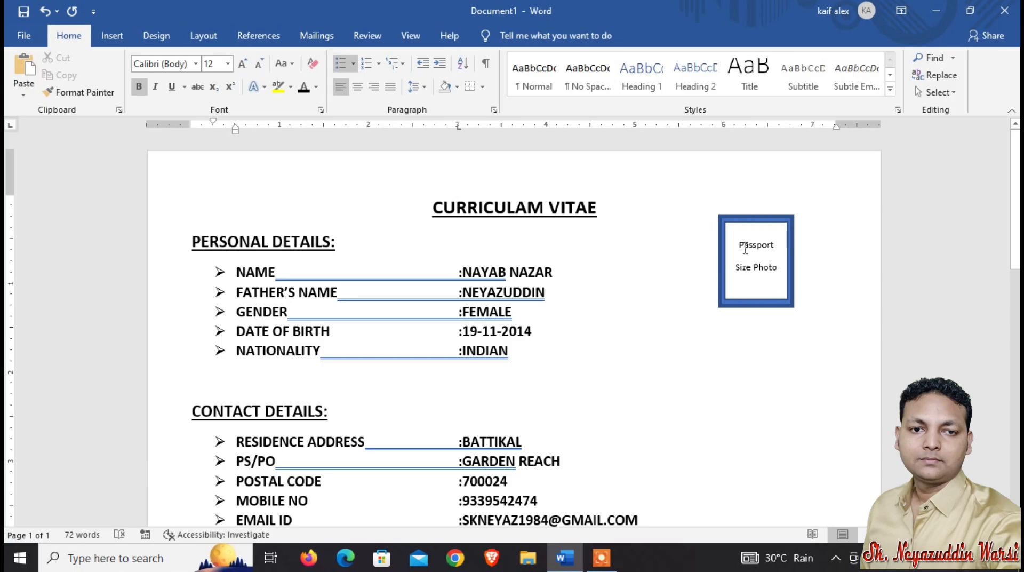
# Fill the inner rectangle with the picture Screenshot (1).png from the Pictures Screenshots folder.
pyautogui.click(741, 229)
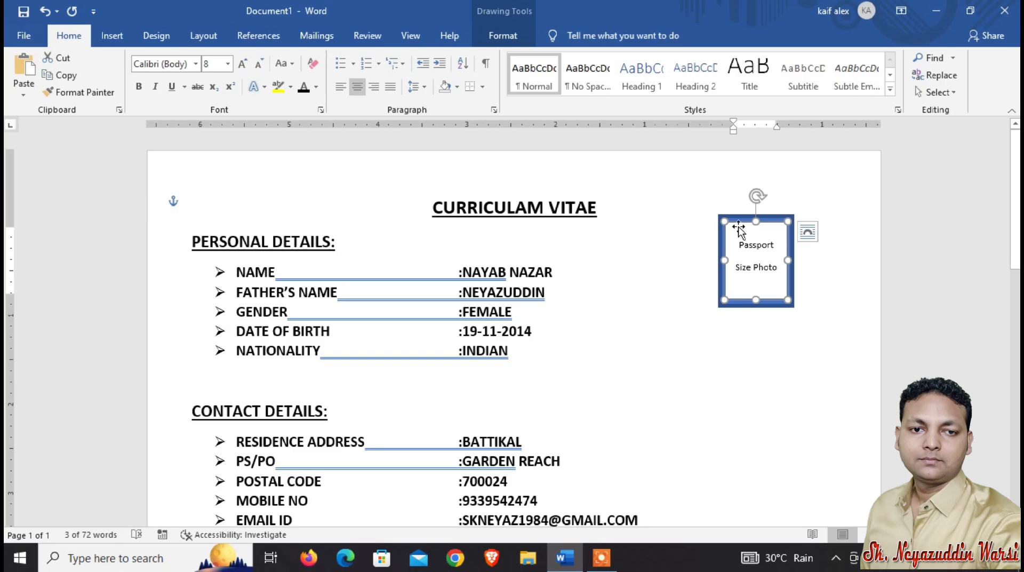
pyautogui.click(739, 224)
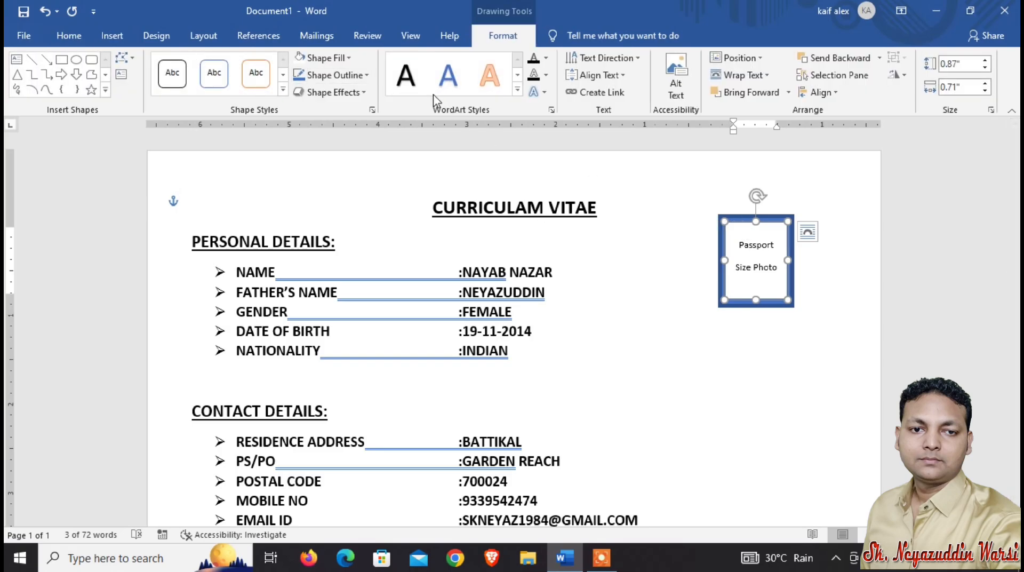
pyautogui.click(349, 58)
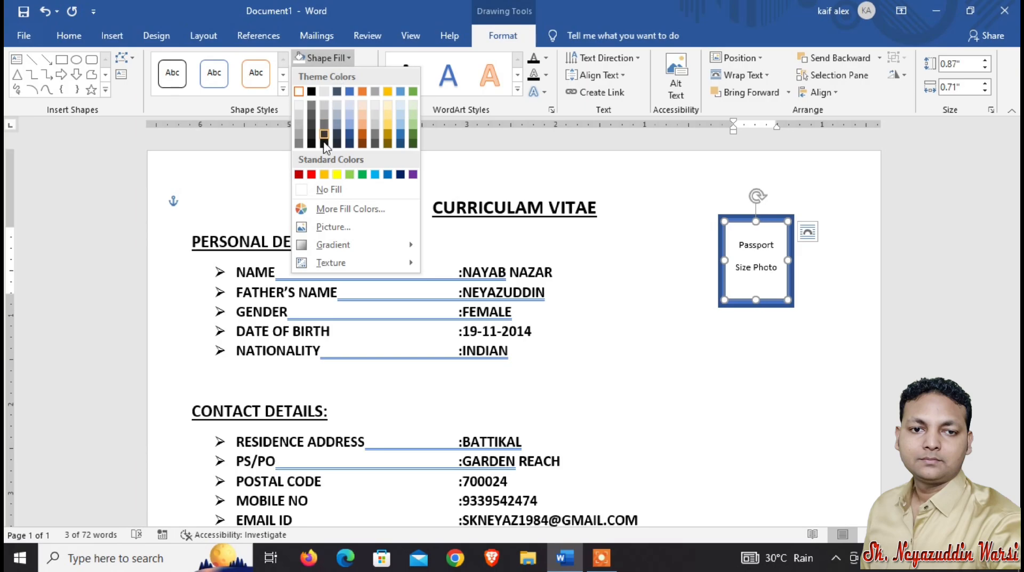
pyautogui.click(335, 227)
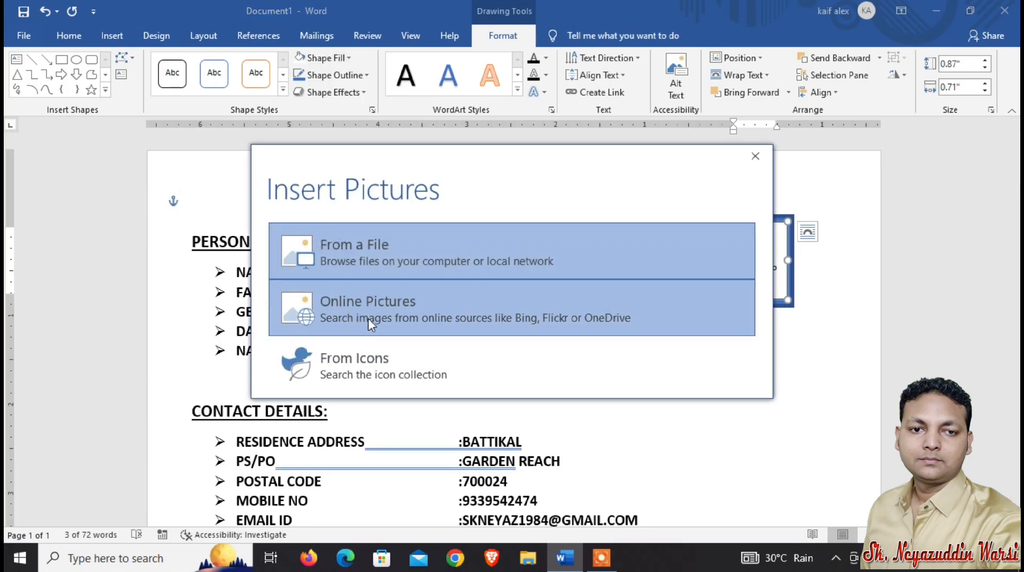
pyautogui.click(361, 252)
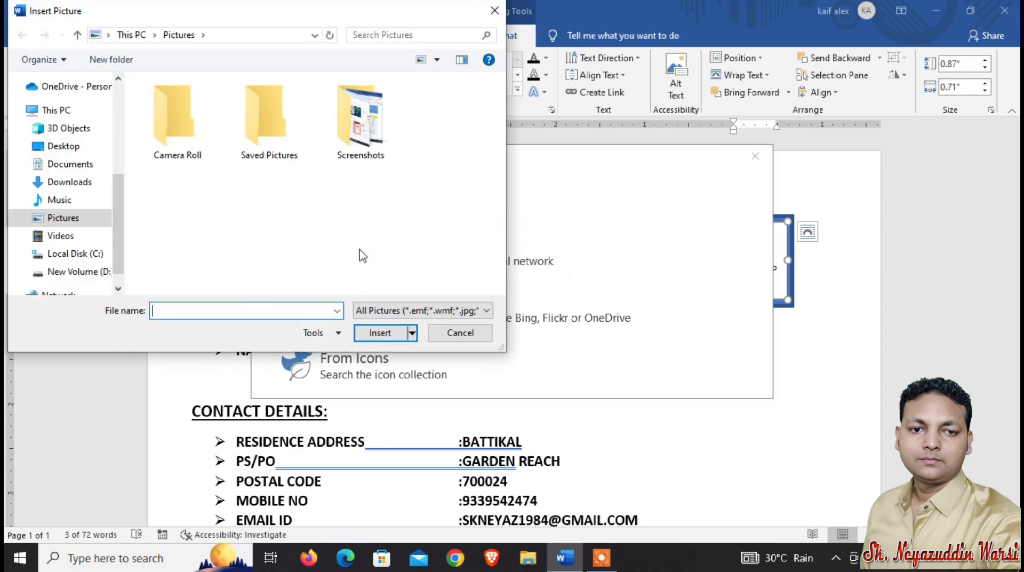
pyautogui.doubleClick(333, 150)
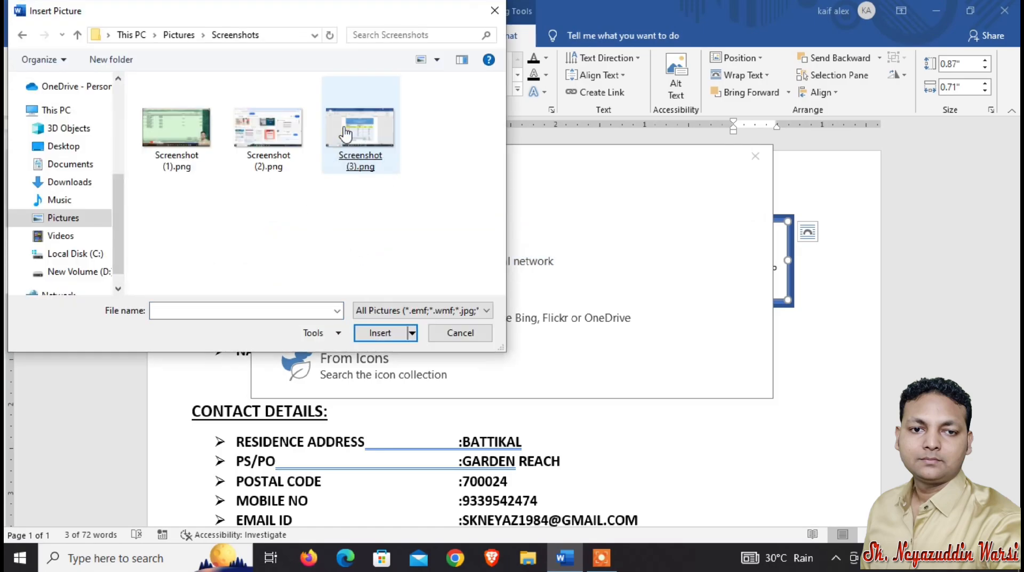
pyautogui.click(341, 140)
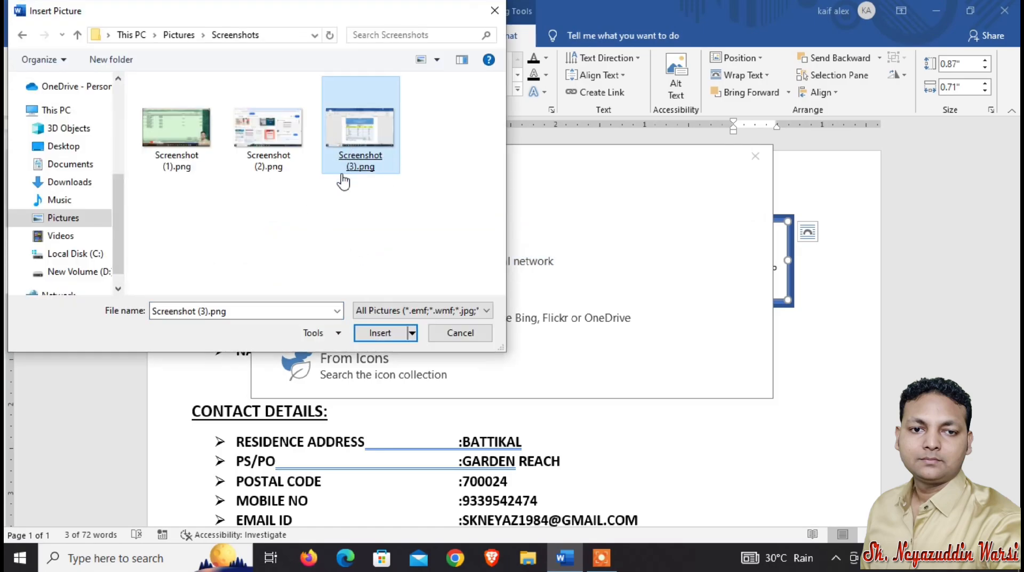
pyautogui.click(206, 143)
pyautogui.doubleClick(204, 143)
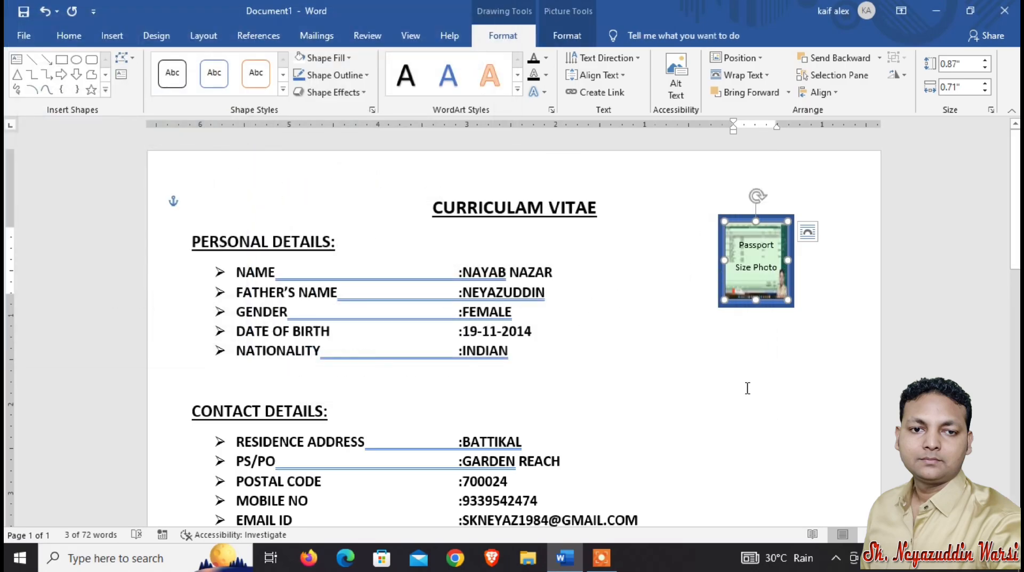
pyautogui.scroll(-5, 658, 377)
pyautogui.scroll(5, 654, 388)
pyautogui.click(201, 38)
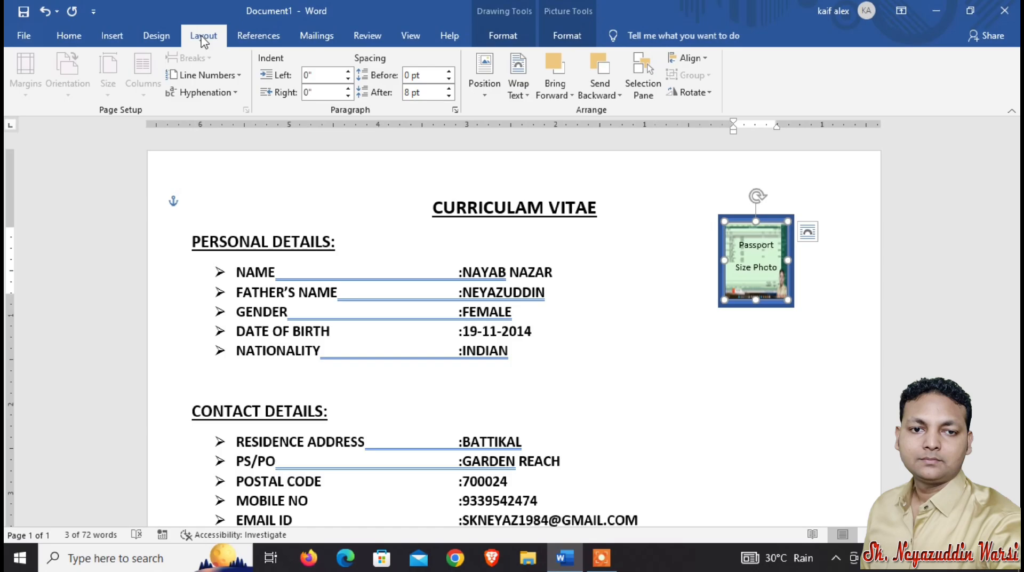
pyautogui.click(267, 37)
# Add a custom diagonal text watermark reading Curriculam Vitae to the page.
pyautogui.click(158, 36)
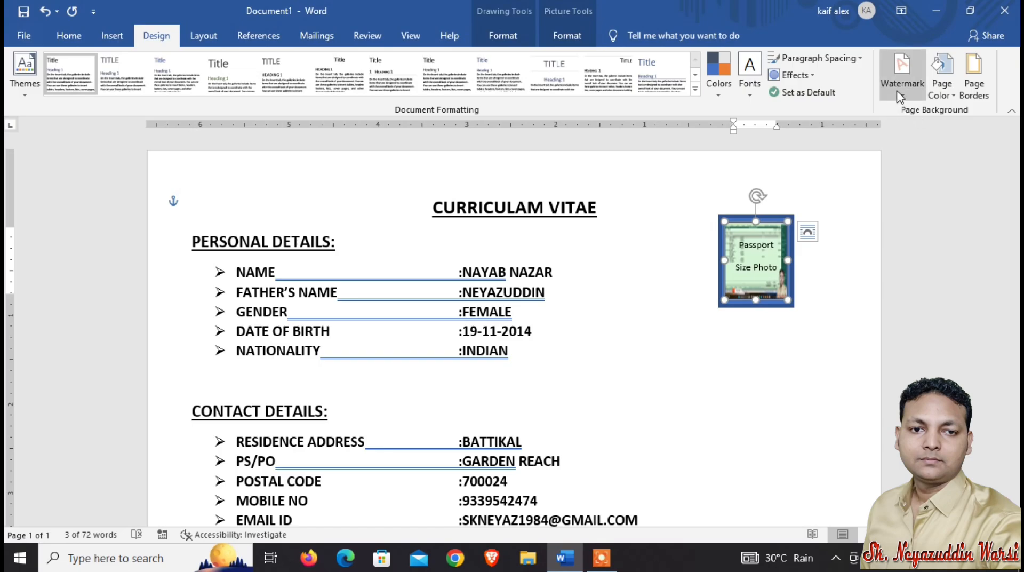
pyautogui.click(897, 91)
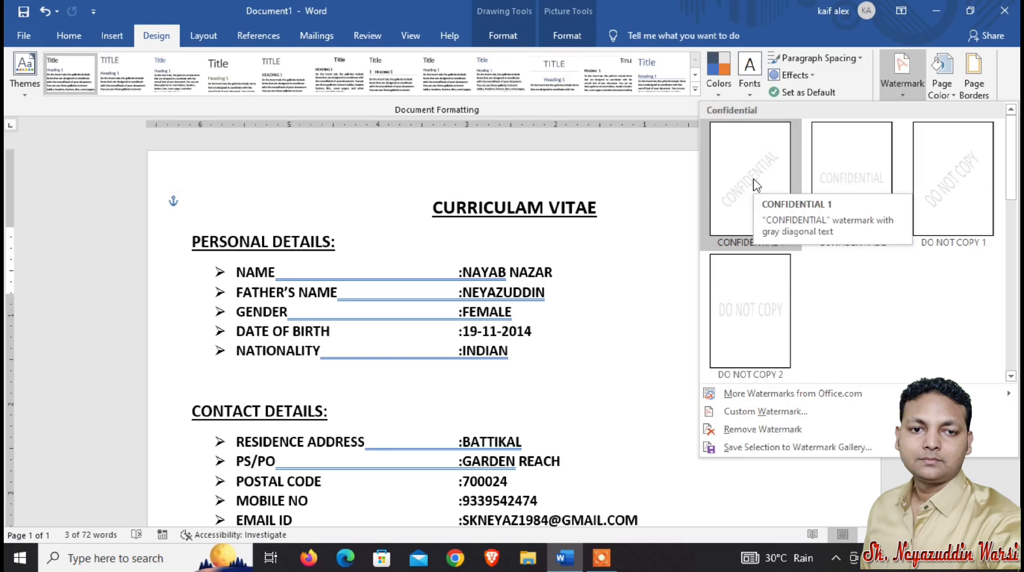
pyautogui.click(764, 412)
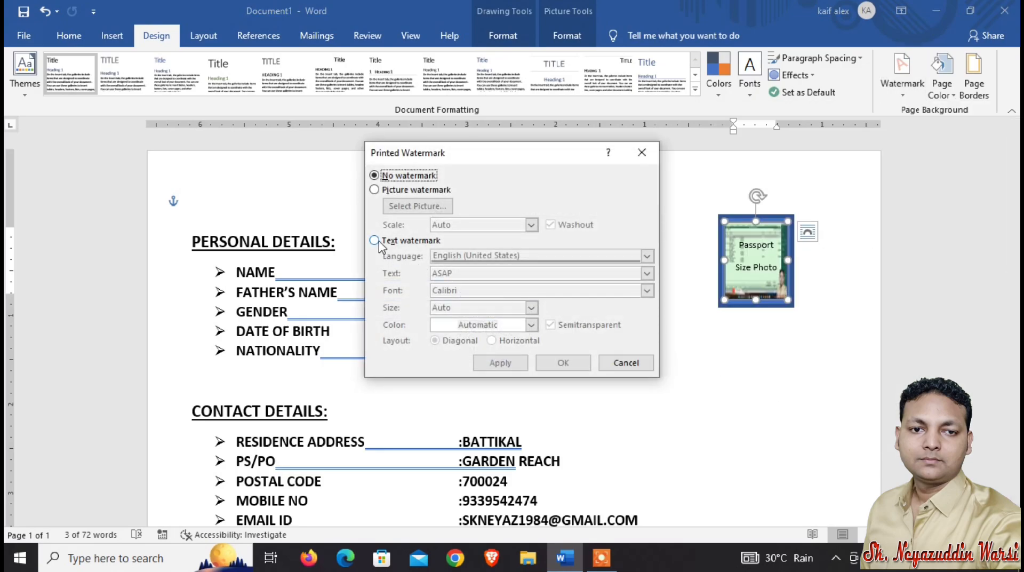
pyautogui.click(375, 241)
pyautogui.moveTo(466, 273); pyautogui.dragTo(413, 275)
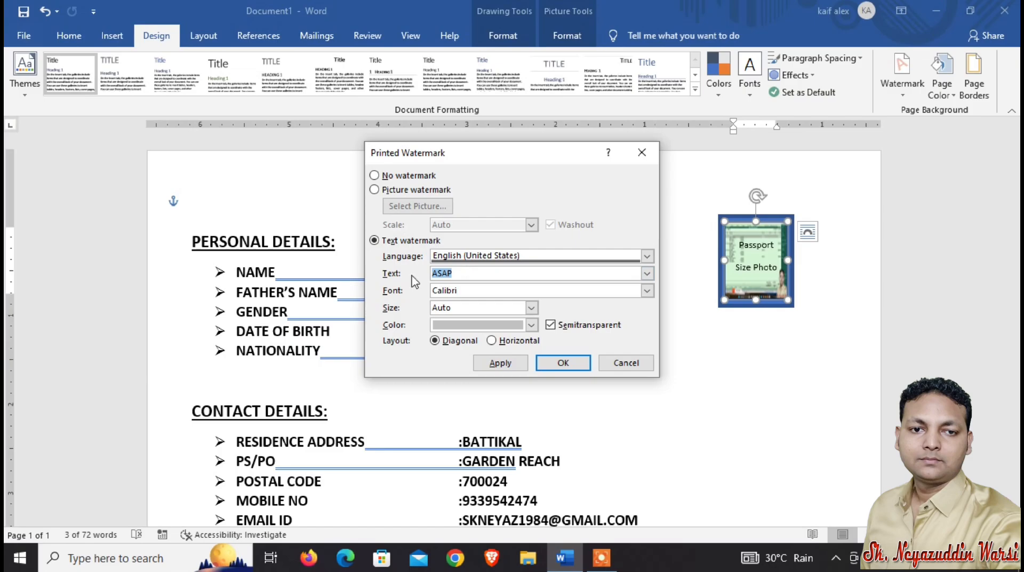
pyautogui.write('cu')
pyautogui.press('BackSpace')
pyautogui.press('BackSpace')
pyautogui.write('Curriculam Vitae')
pyautogui.click(551, 364)
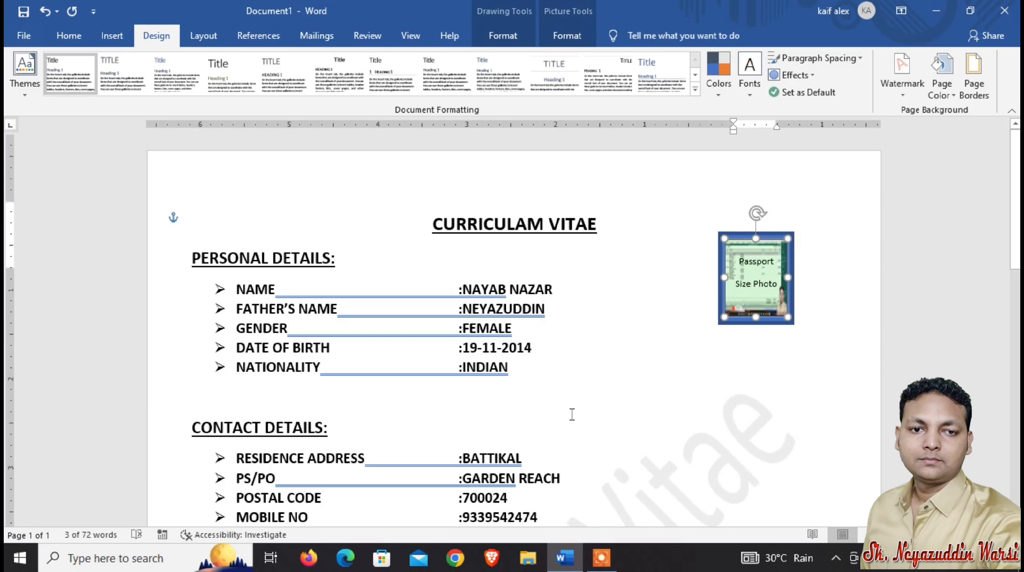
# Apply a triple-line 3 pt box page border to the whole document.
pyautogui.scroll(-5, 482, 430)
pyautogui.scroll(-5, 480, 411)
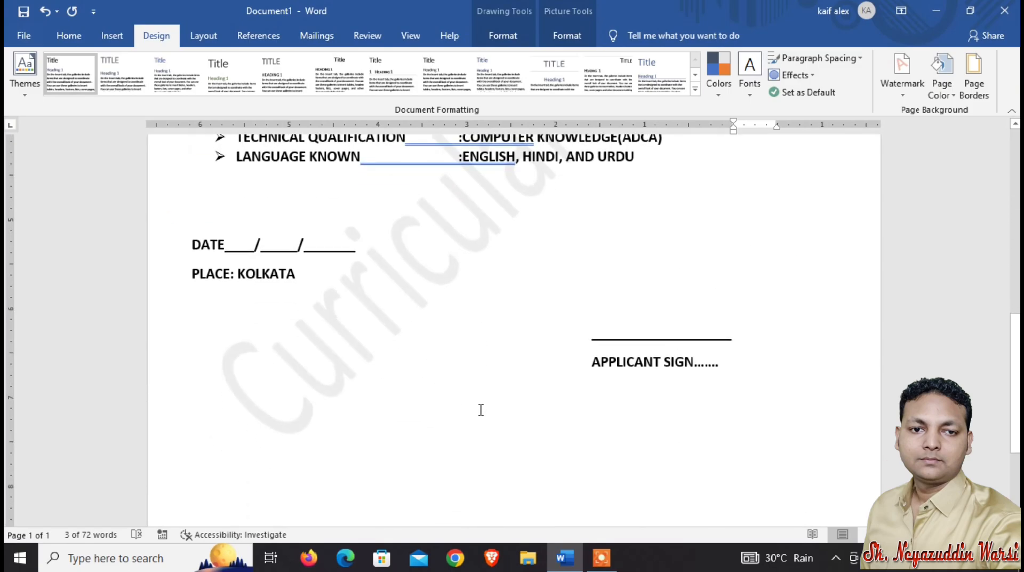
pyautogui.scroll(7, 480, 410)
pyautogui.scroll(-4, 481, 410)
pyautogui.scroll(6, 481, 409)
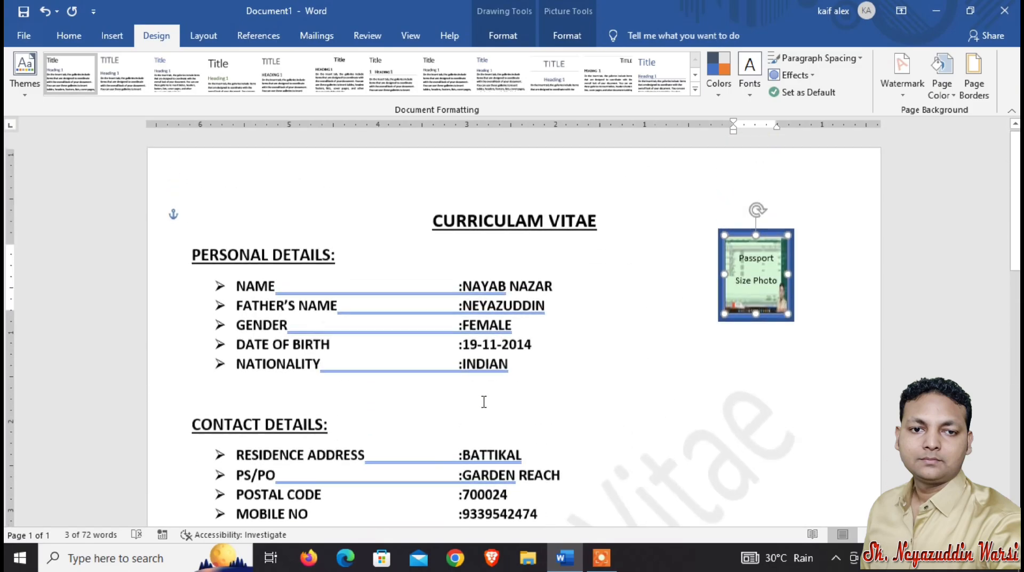
pyautogui.click(973, 96)
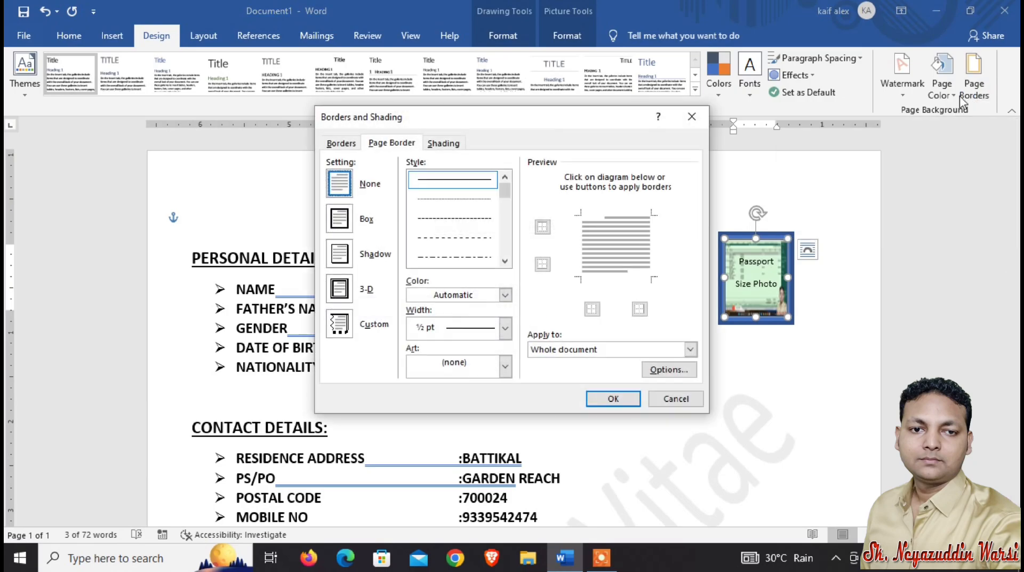
pyautogui.click(507, 371)
pyautogui.scroll(-6, 503, 403)
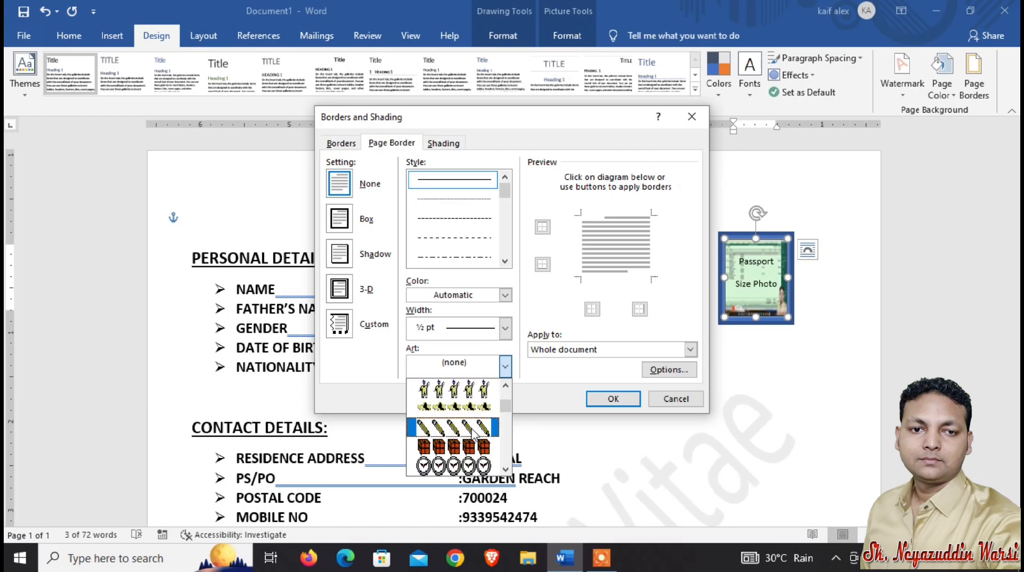
pyautogui.scroll(-10, 471, 432)
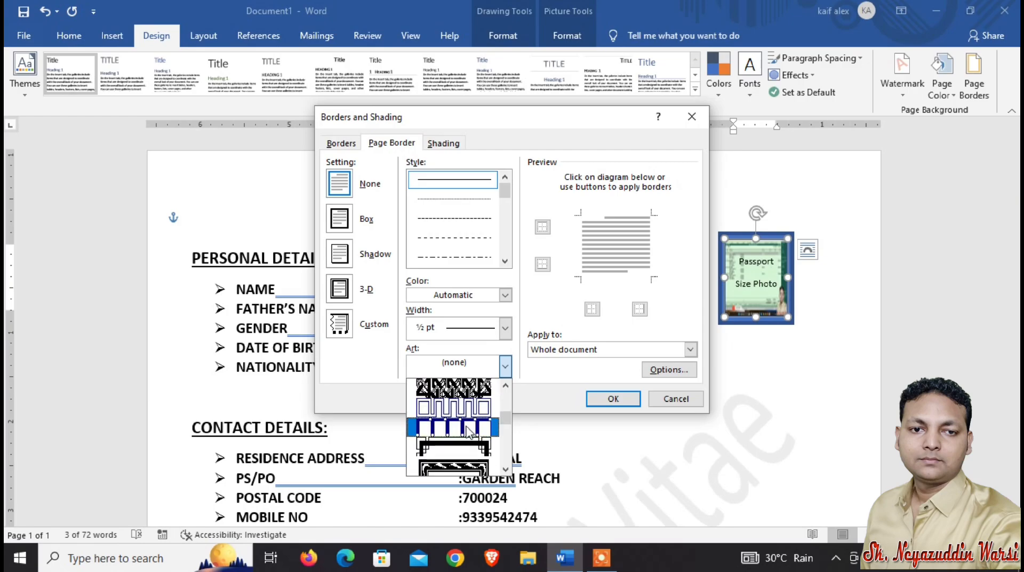
pyautogui.scroll(-8, 467, 431)
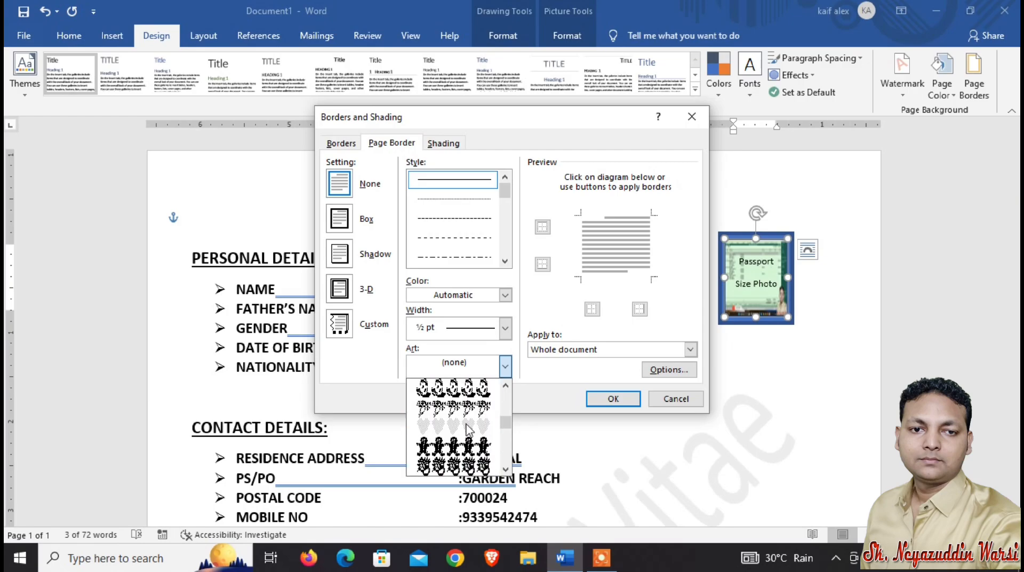
pyautogui.scroll(3, 468, 429)
pyautogui.scroll(-5, 468, 427)
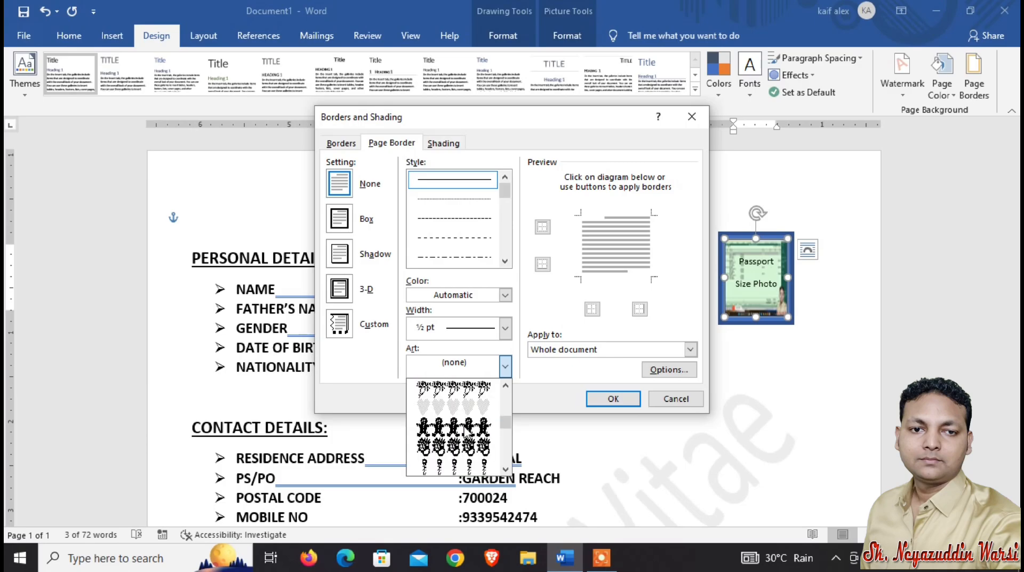
pyautogui.scroll(-6, 468, 427)
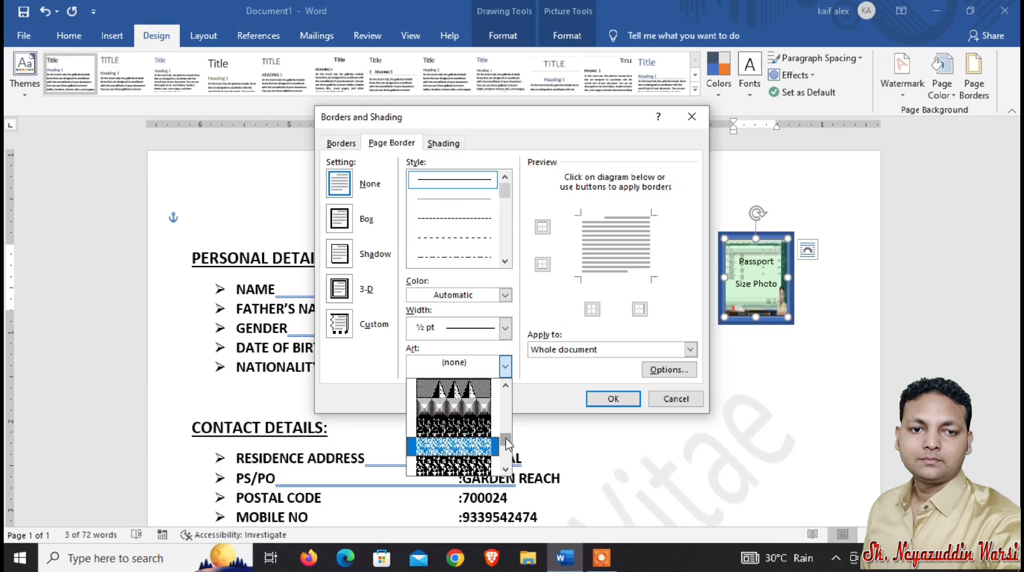
pyautogui.scroll(5, 505, 443)
pyautogui.click(475, 370)
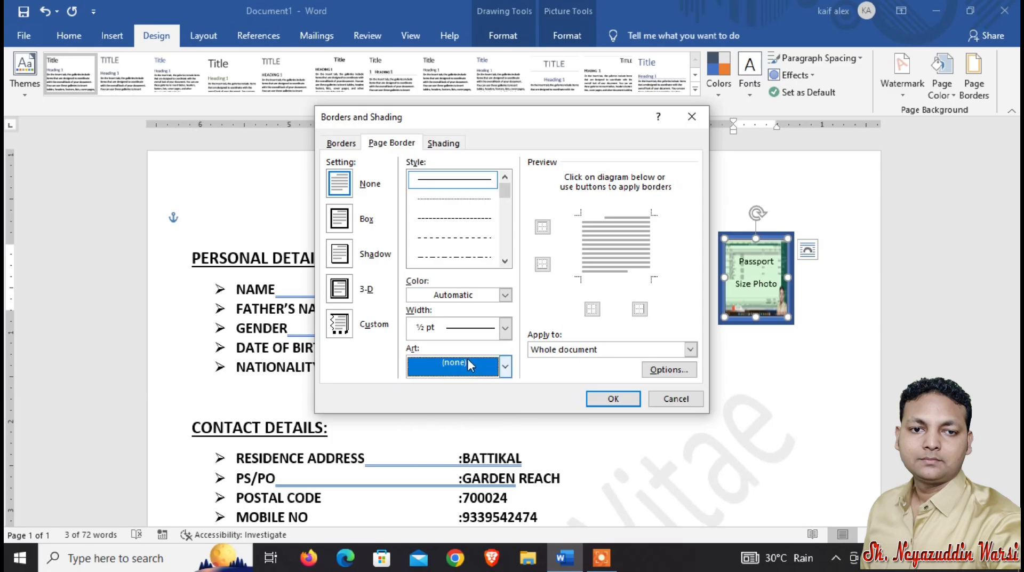
pyautogui.click(505, 328)
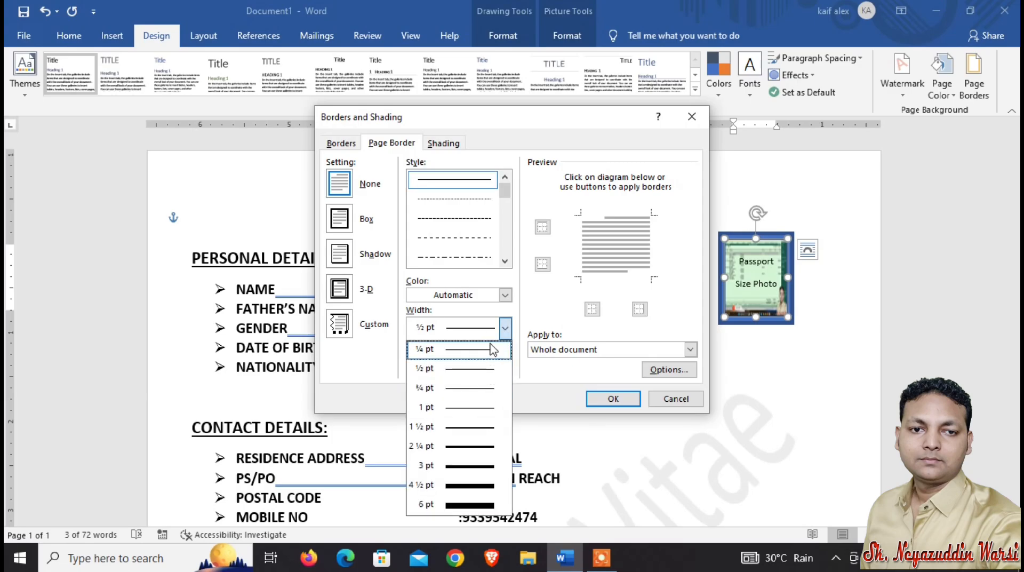
pyautogui.moveTo(505, 196); pyautogui.dragTo(508, 222)
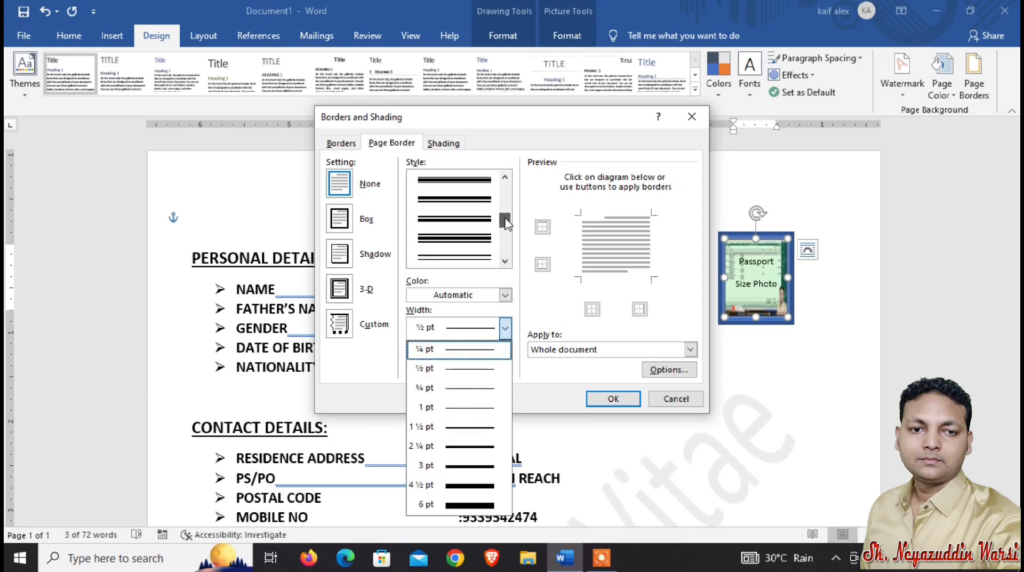
pyautogui.click(482, 238)
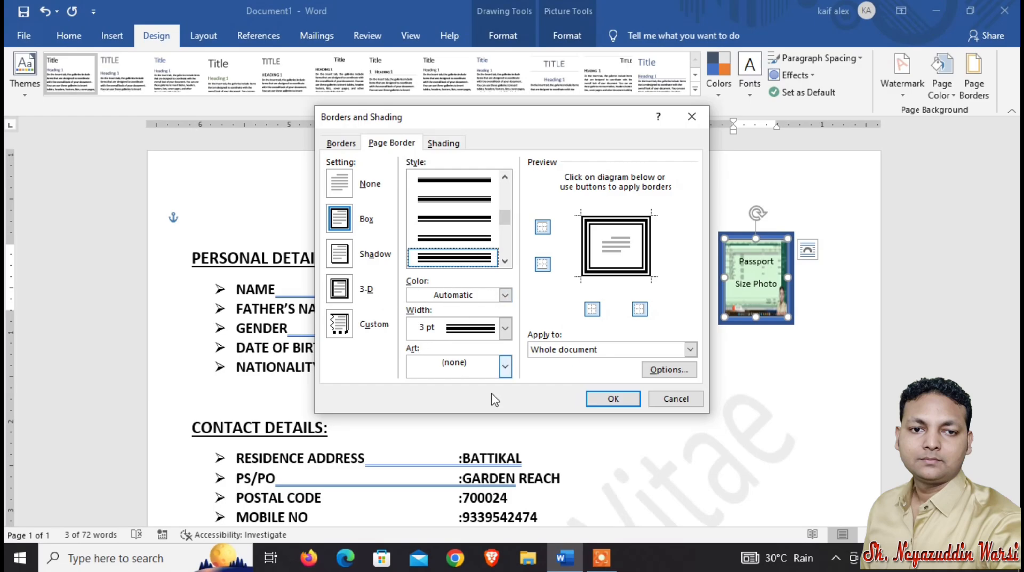
pyautogui.click(613, 399)
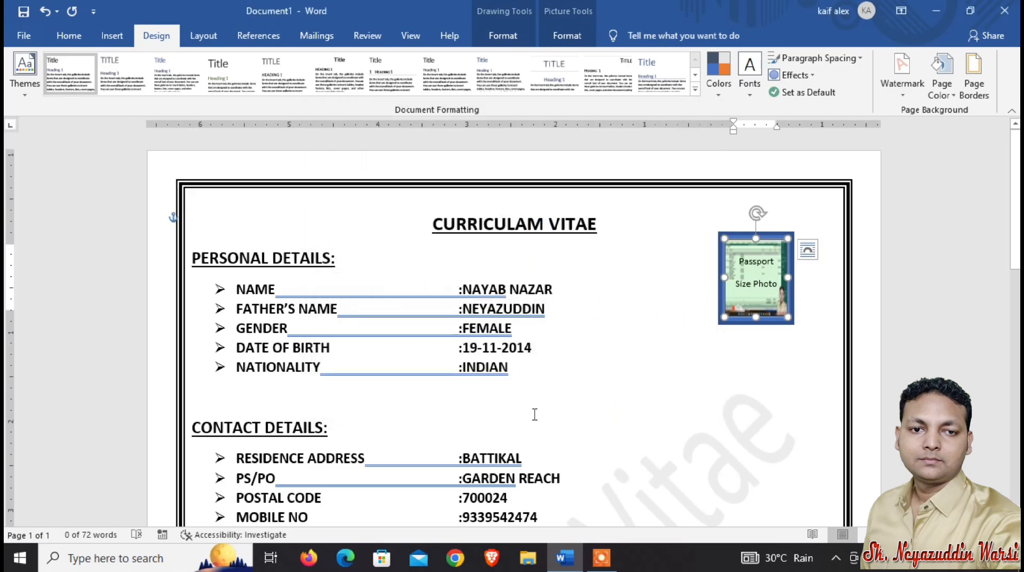
# Open the print preview to check the finished page layout.
pyautogui.scroll(-10, 535, 414)
pyautogui.scroll(7, 527, 422)
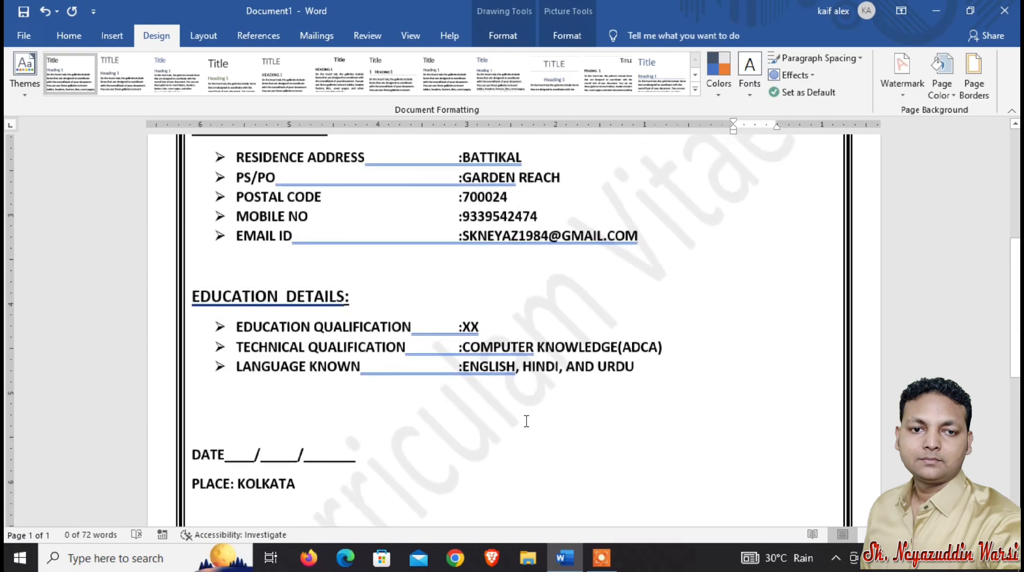
pyautogui.scroll(6, 527, 422)
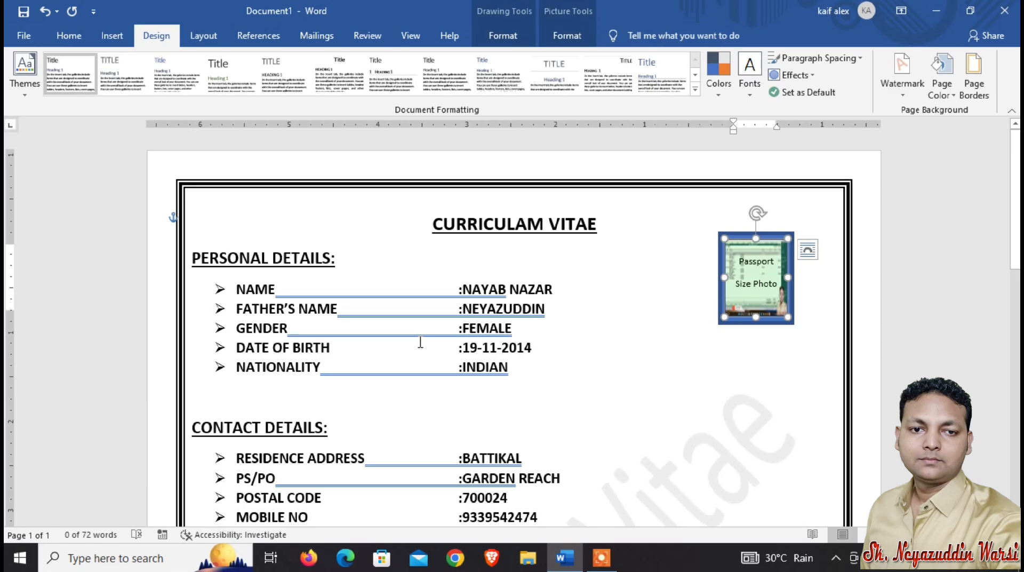
pyautogui.click(22, 36)
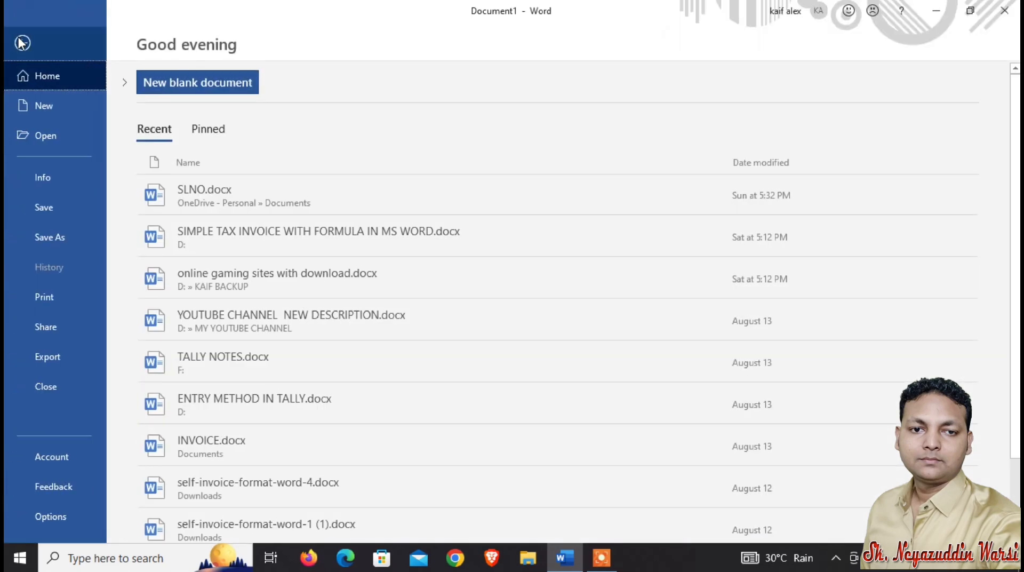
pyautogui.click(43, 297)
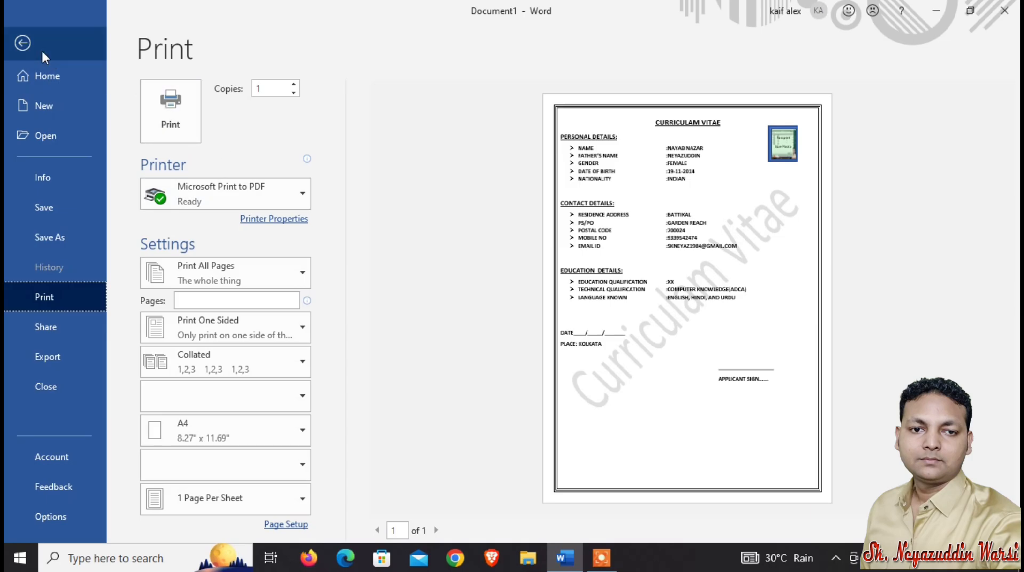
pyautogui.click(20, 43)
# Select all the CV text and set the paragraph spacing after to 18 pt.
pyautogui.scroll(-2, 246, 224)
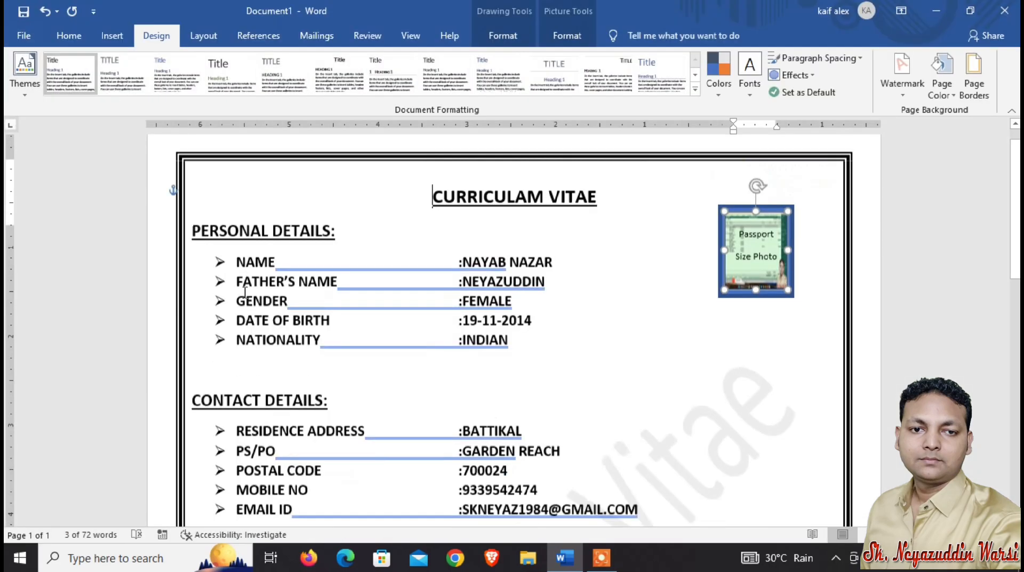
pyautogui.moveTo(237, 202); pyautogui.dragTo(301, 227)
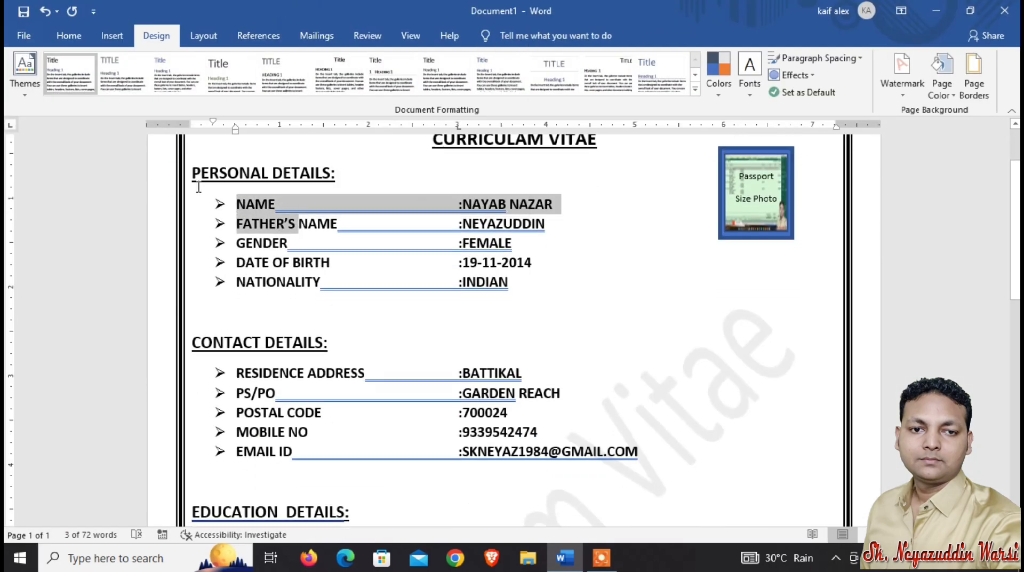
pyautogui.moveTo(188, 178)
pyautogui.mouseDown()
pyautogui.moveTo(304, 241)
pyautogui.moveTo(331, 469)
pyautogui.moveTo(427, 525)
pyautogui.moveTo(496, 544)
pyautogui.moveTo(489, 485)
pyautogui.moveTo(708, 419)
pyautogui.moveTo(739, 444)
pyautogui.mouseUp()
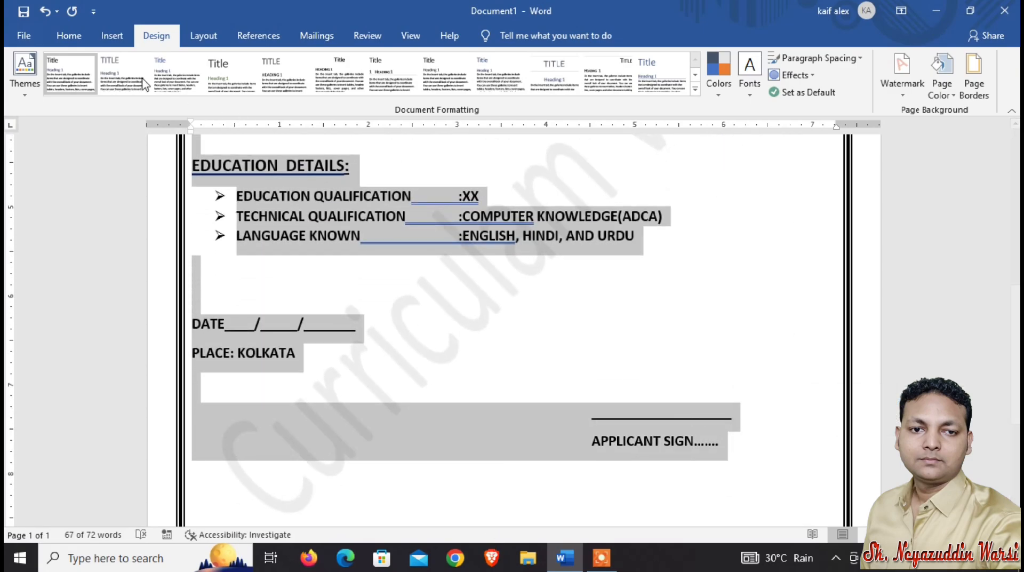
pyautogui.click(69, 38)
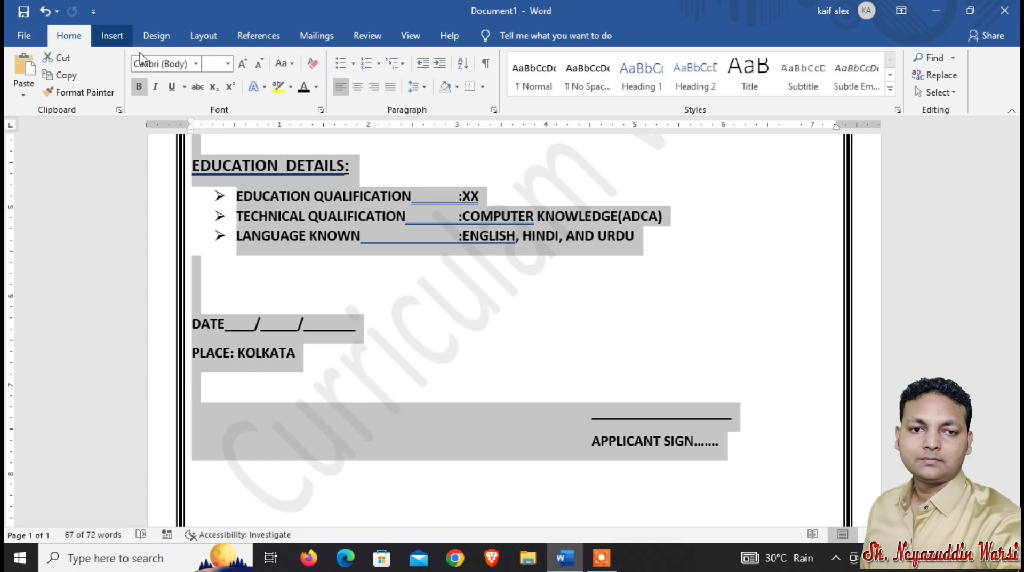
pyautogui.click(424, 87)
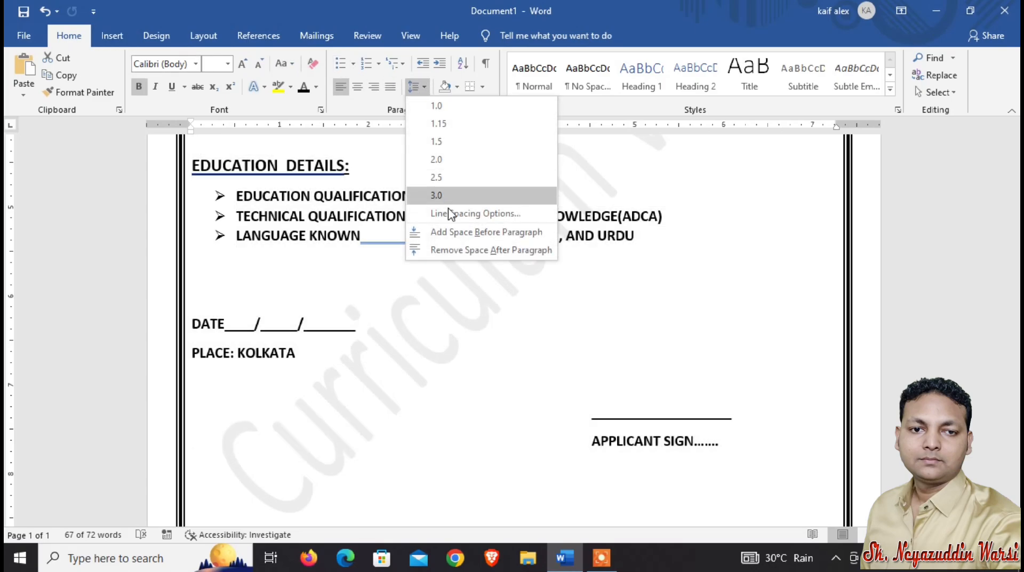
pyautogui.click(454, 213)
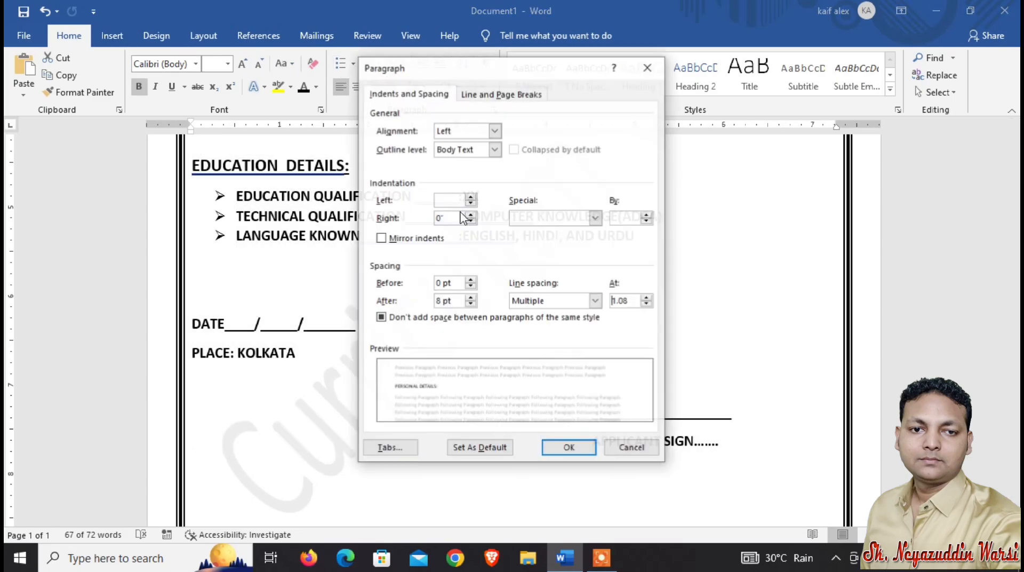
pyautogui.click(470, 297)
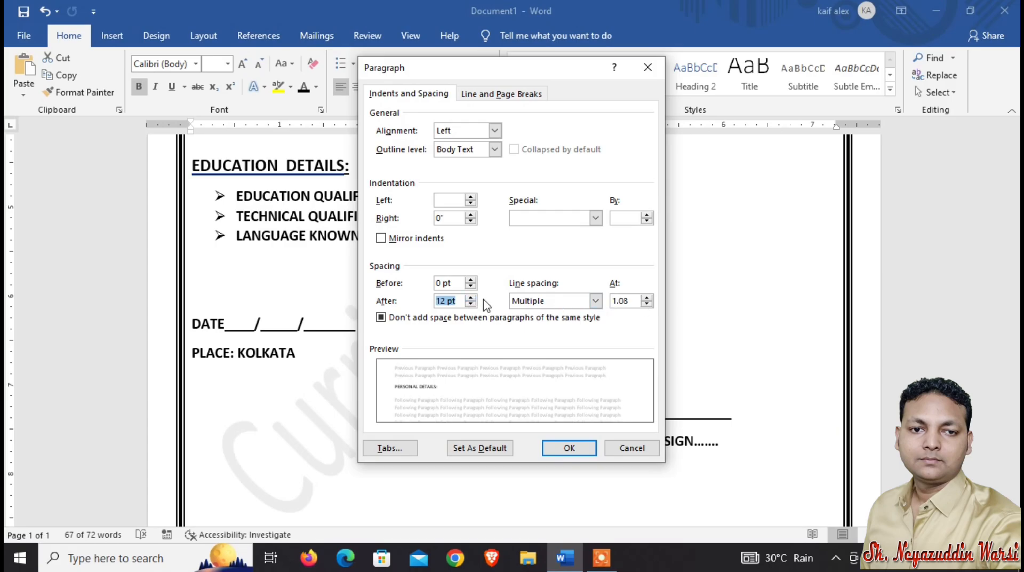
pyautogui.click(567, 448)
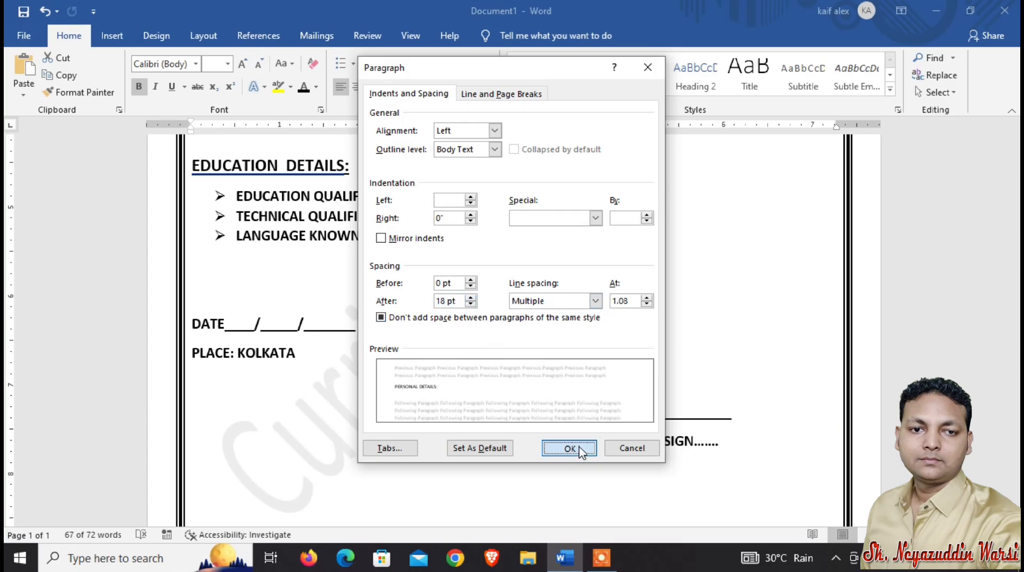
# Review the respaced document in the print preview and scroll back through the page.
pyautogui.scroll(-5, 515, 405)
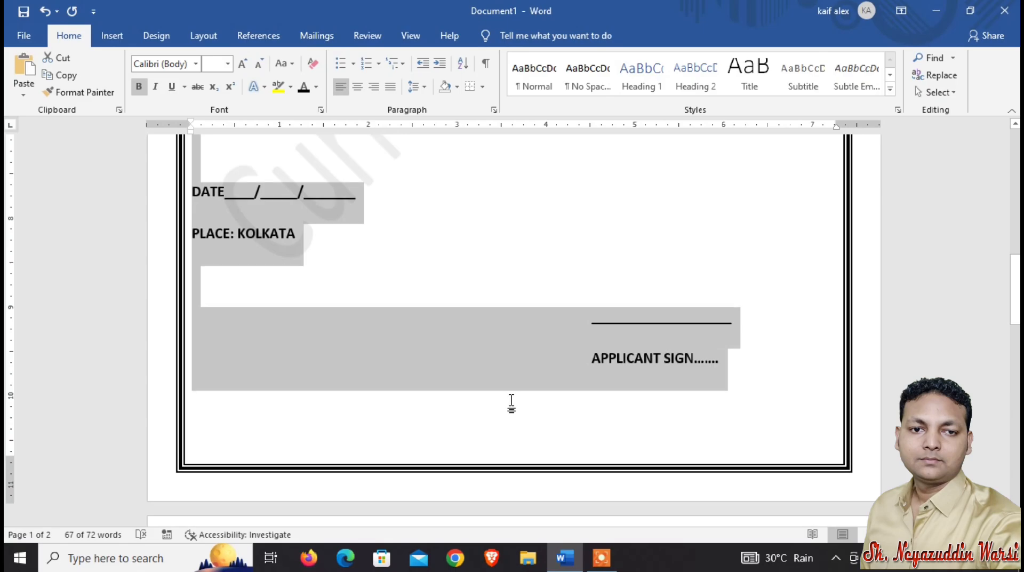
pyautogui.click(510, 403)
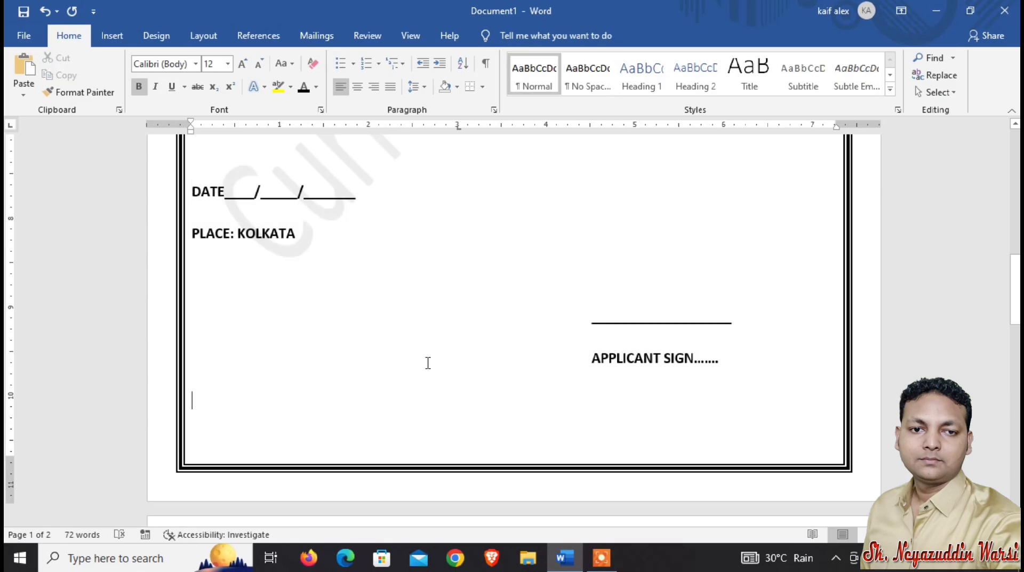
pyautogui.click(24, 36)
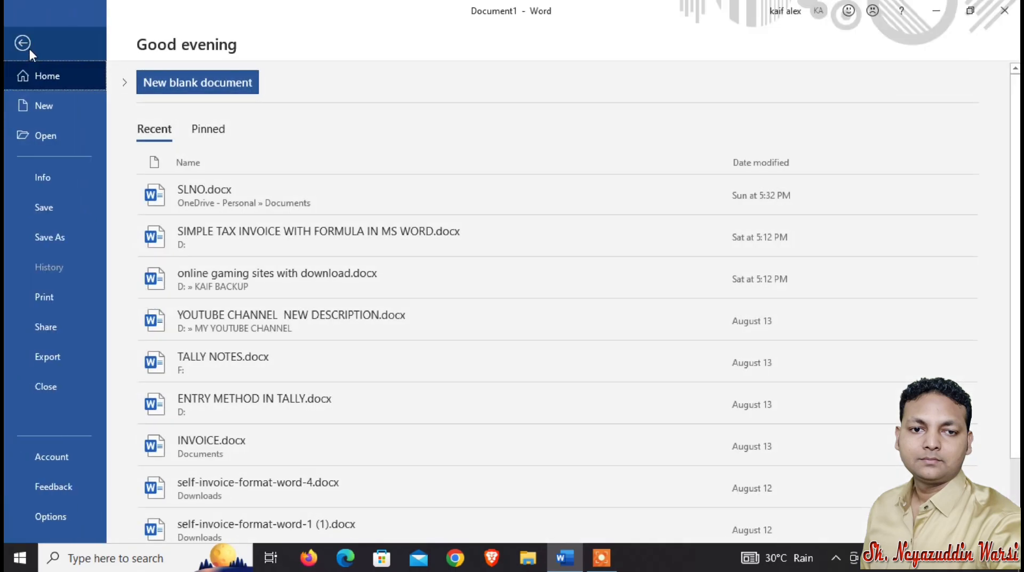
pyautogui.click(57, 305)
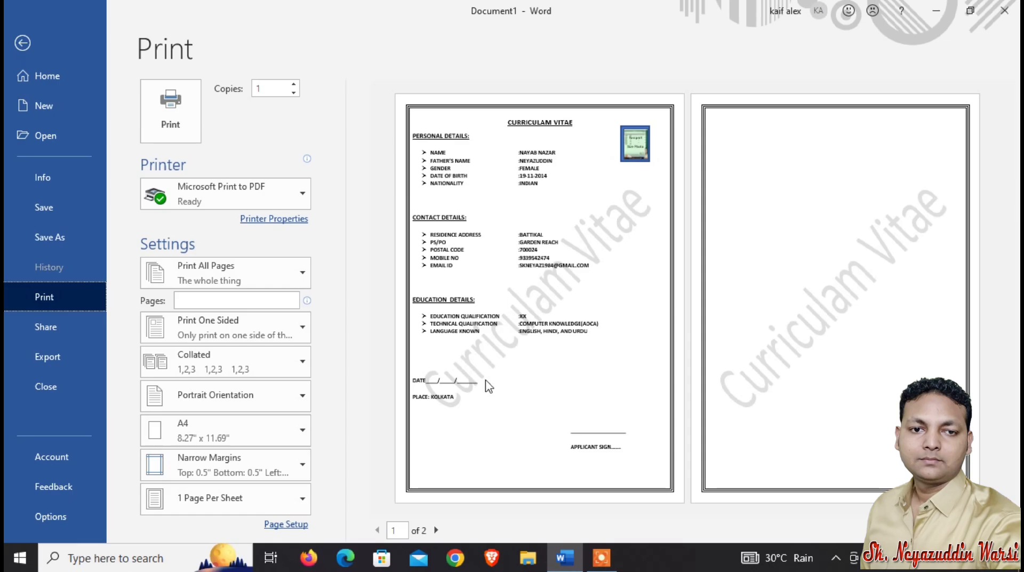
pyautogui.click(22, 43)
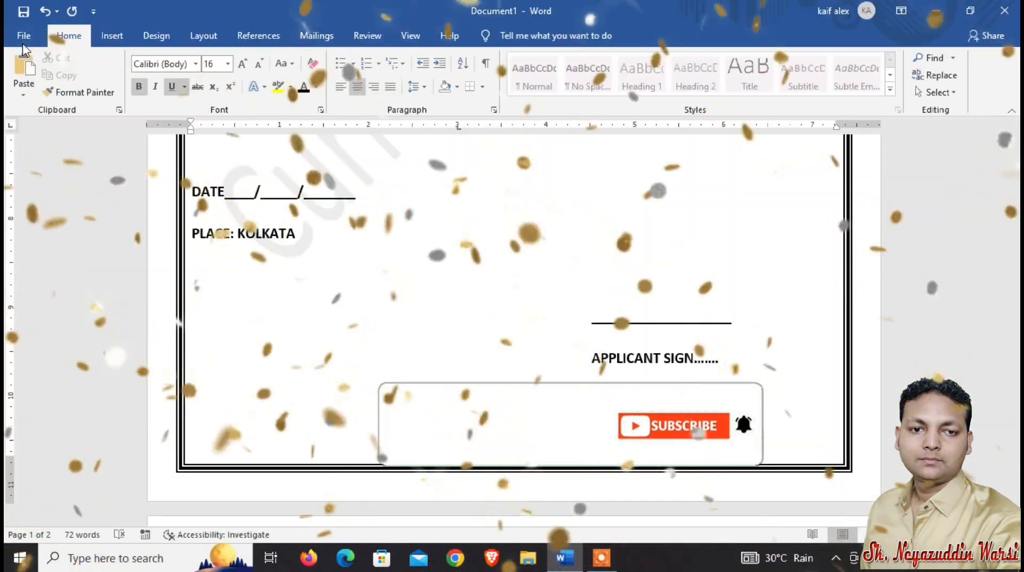
pyautogui.scroll(15, 446, 368)
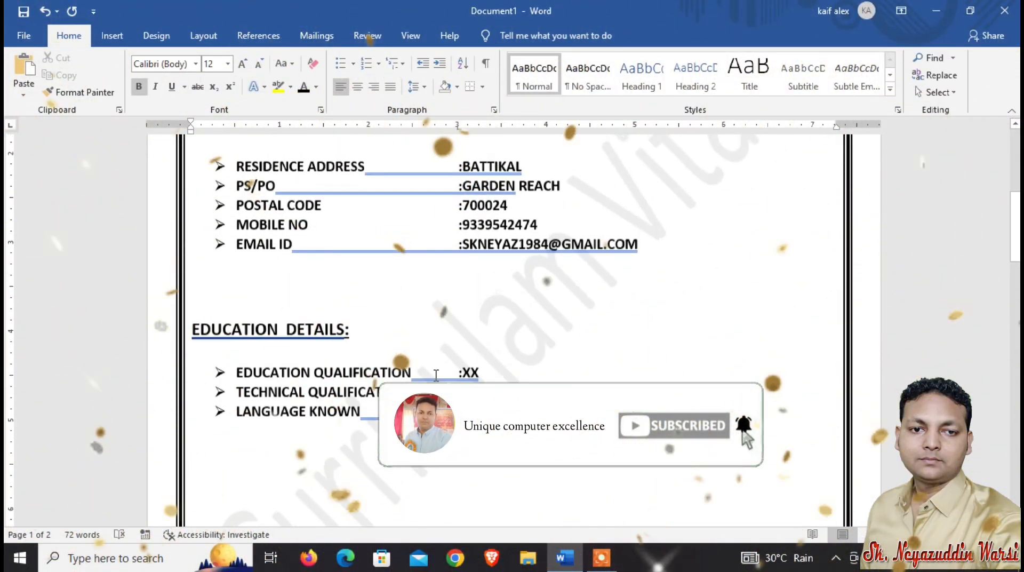
pyautogui.scroll(2, 436, 375)
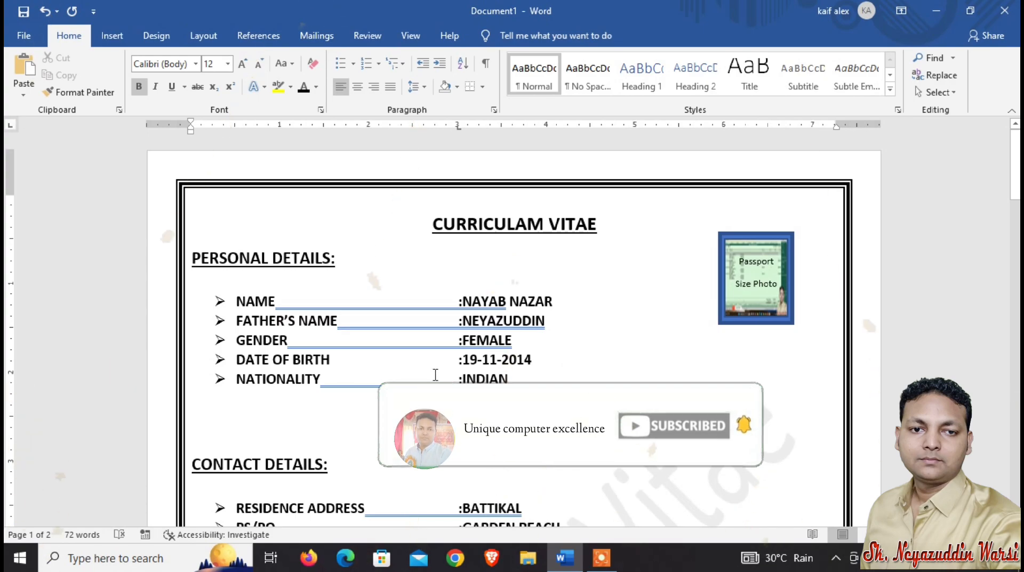